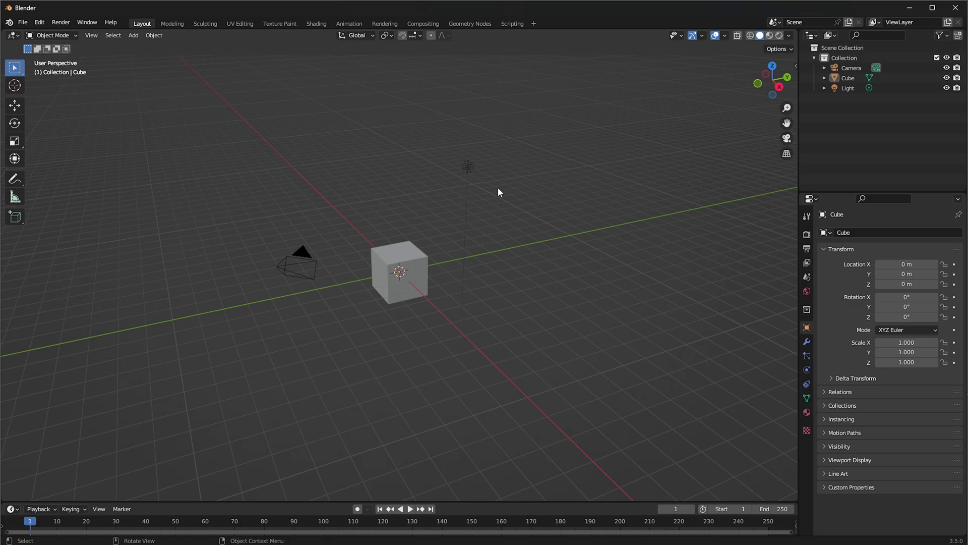
# - Delete the default cube and light from the scene, keeping only the camera
pyautogui.moveTo(549, 124); pyautogui.dragTo(538, 186)
pyautogui.moveTo(513, 120); pyautogui.dragTo(466, 171)
pyautogui.press('g')
pyautogui.rightClick(522, 139)
pyautogui.keyDown('shift'); pyautogui.click(415, 290); pyautogui.keyUp('shift')
pyautogui.press('x')
pyautogui.click(417, 291)
pyautogui.moveTo(363, 199); pyautogui.dragTo(285, 250)
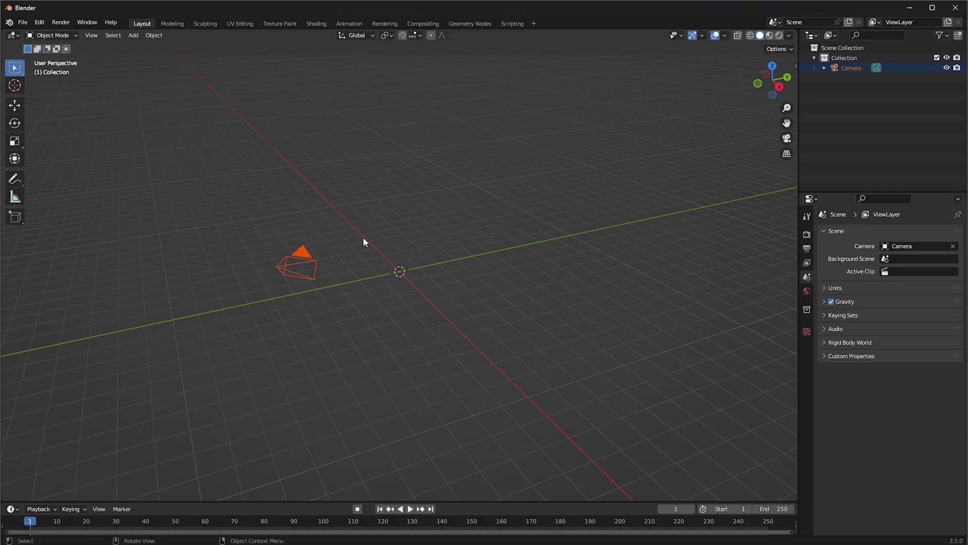
pyautogui.click(355, 205)
pyautogui.scroll(1, 327, 252)
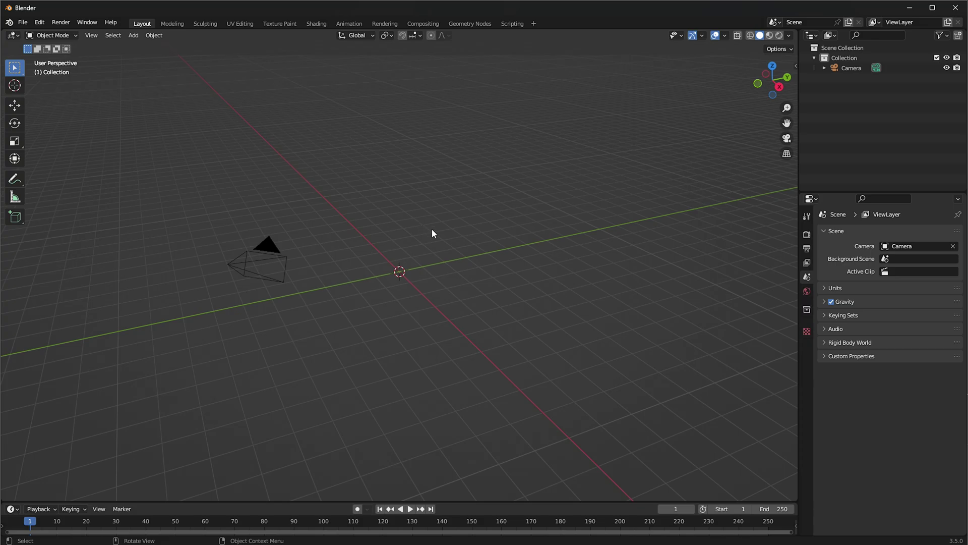
# - Split the 3D viewport vertically and turn the new area into a Shader Editor showing the World nodes
pyautogui.moveTo(427, 226); pyautogui.dragTo(421, 227, button='middle')
pyautogui.moveTo(590, 211); pyautogui.dragTo(437, 253, button='middle')
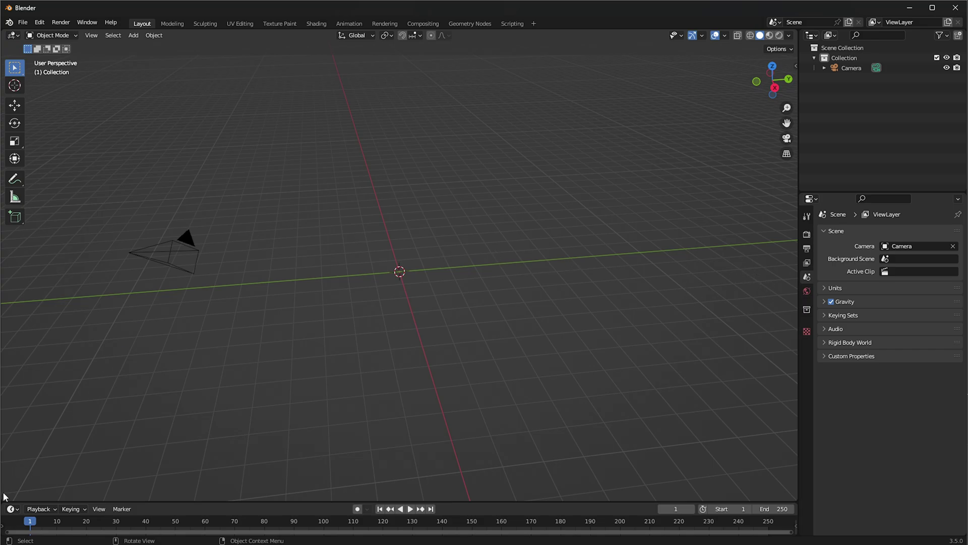
pyautogui.moveTo(2, 499); pyautogui.dragTo(364, 499)
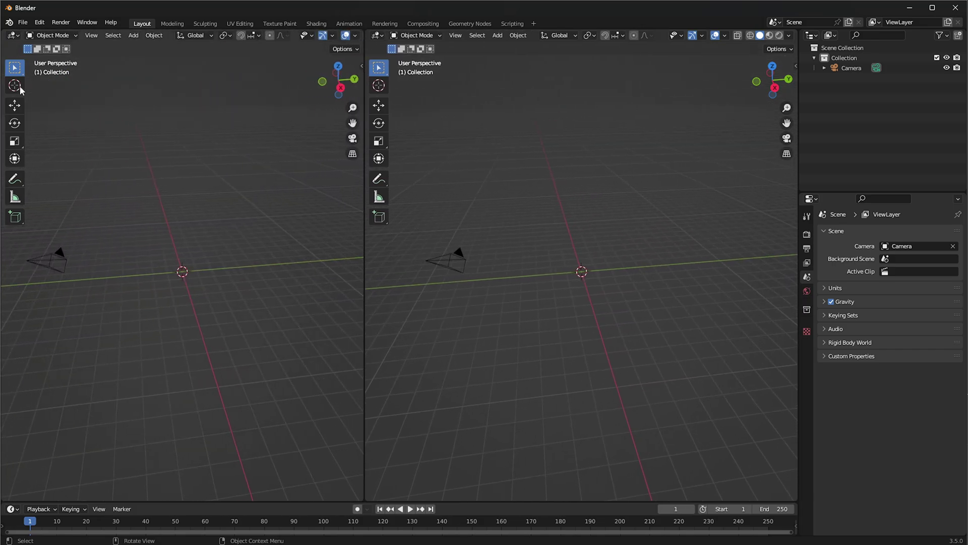
pyautogui.click(13, 35)
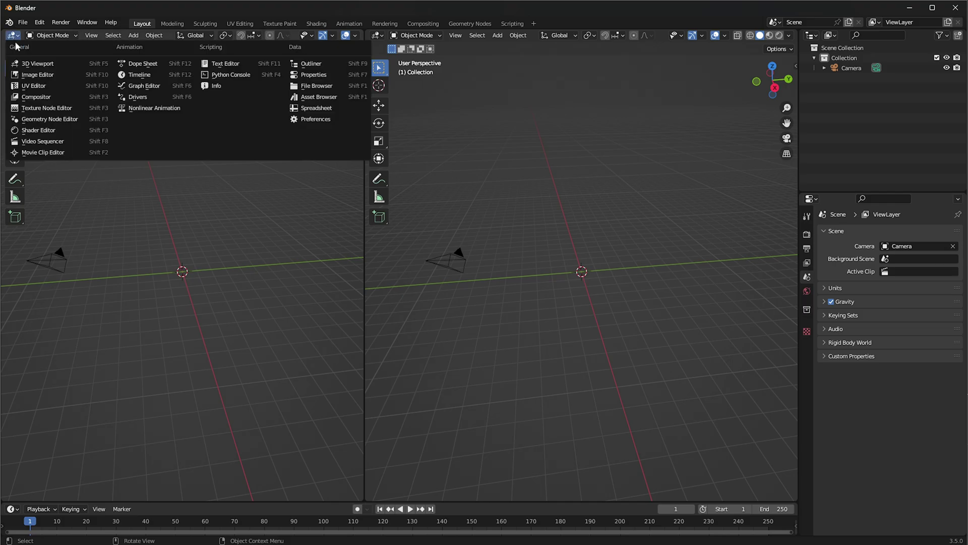
pyautogui.click(51, 136)
pyautogui.click(45, 36)
pyautogui.click(47, 55)
pyautogui.press('n')
pyautogui.scroll(5, 235, 178)
pyautogui.moveTo(238, 193); pyautogui.dragTo(286, 197)
pyautogui.moveTo(283, 198); pyautogui.dragTo(228, 240, button='middle')
# - Add a Sky Texture node beside the Background node in the World shader
pyautogui.click(162, 151)
pyautogui.hotkey('shift', 'a')
pyautogui.click(161, 147)
pyautogui.write('sky')
pyautogui.press('BackSpace')
pyautogui.press('BackSpace')
pyautogui.press('BackSpace')
pyautogui.write('sky')
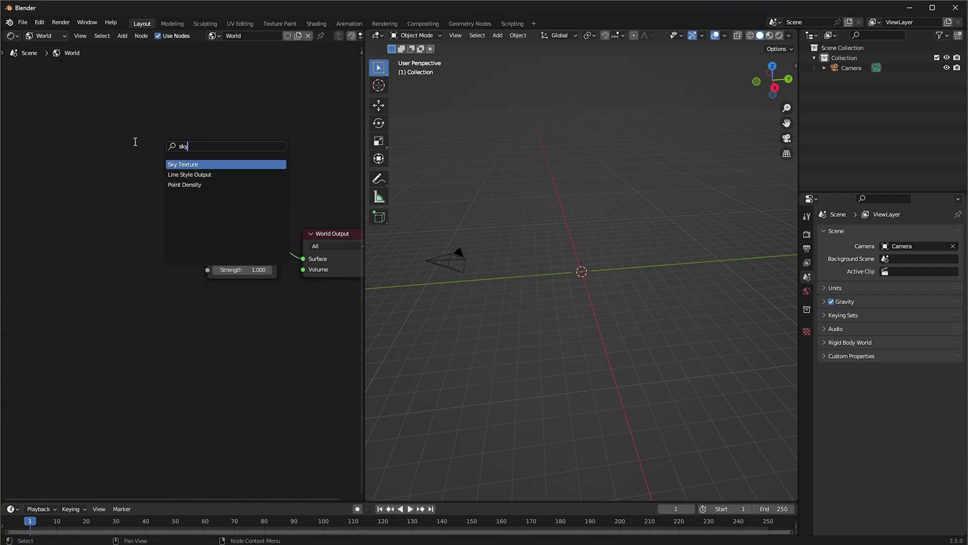
pyautogui.press('Return')
pyautogui.click(135, 222)
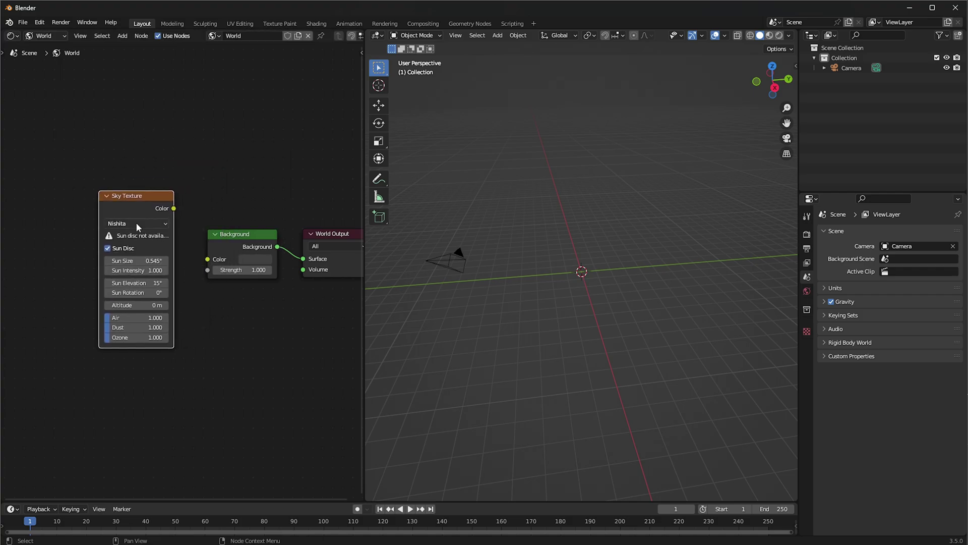
# - Connect the Sky Texture's Color output to the Background's Color input and display the viewport in rendered shading
pyautogui.moveTo(174, 209); pyautogui.dragTo(174, 210)
pyautogui.moveTo(200, 261); pyautogui.dragTo(202, 256)
pyautogui.click(779, 37)
pyautogui.moveTo(481, 196); pyautogui.dragTo(536, 166, button='middle')
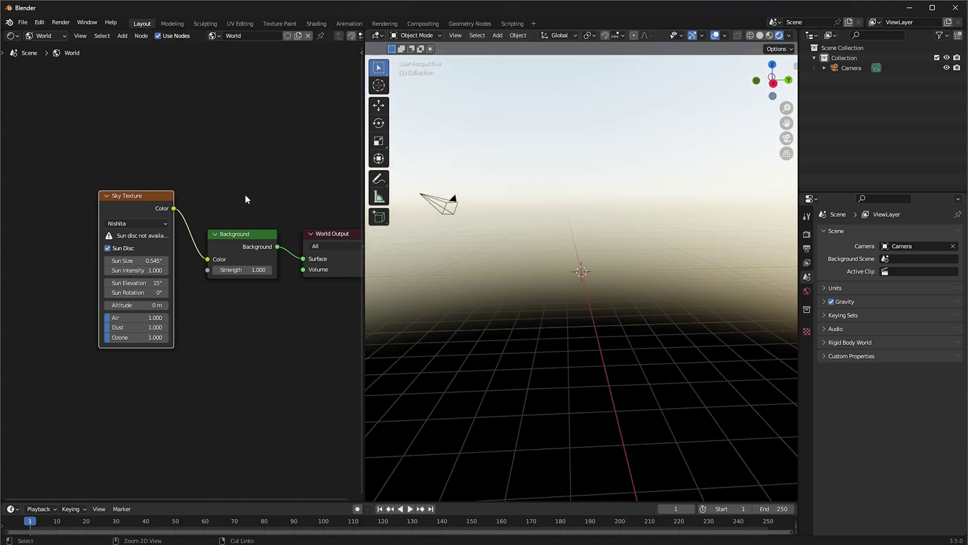
pyautogui.keyDown('ctrl'); pyautogui.moveTo(183, 256); pyautogui.dragTo(182, 259, button='right'); pyautogui.keyUp('ctrl')
pyautogui.hotkey('ctrl', 'z')
# - Switch the render engine to Cycles with GPU Compute as the device
pyautogui.click(806, 235)
pyautogui.click(904, 231)
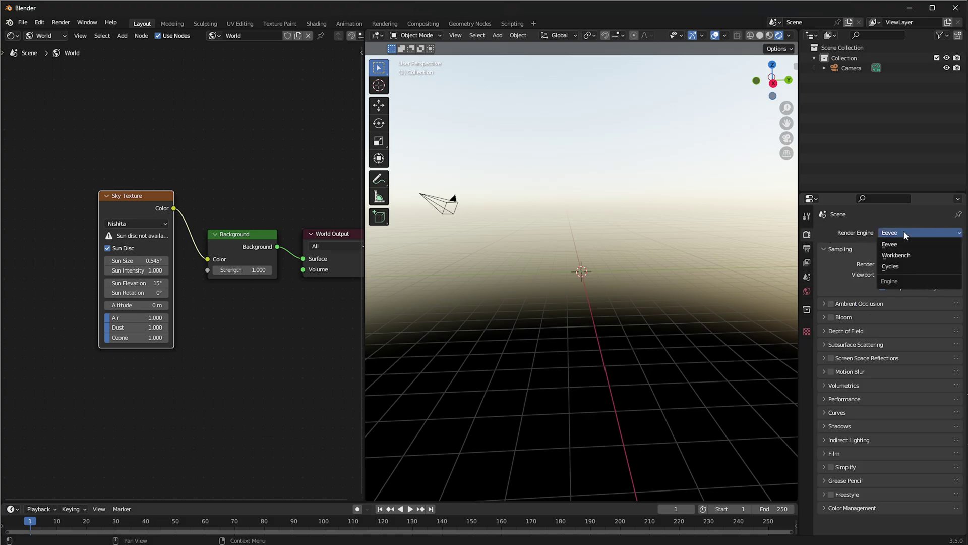
pyautogui.click(901, 259)
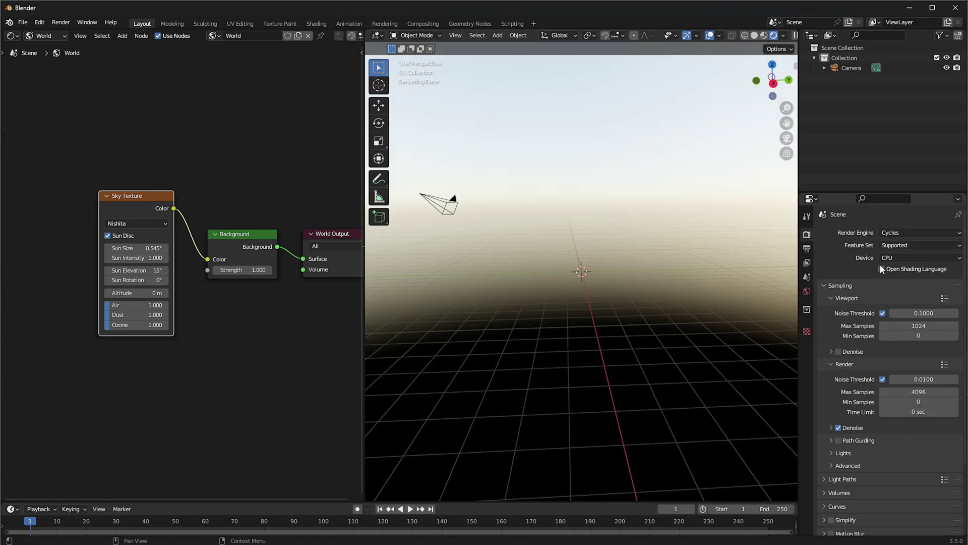
pyautogui.click(901, 257)
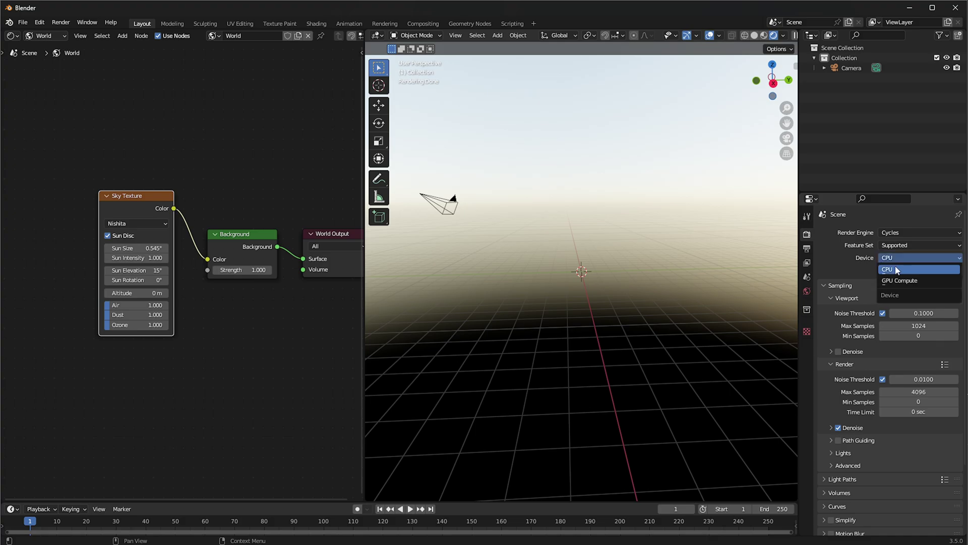
pyautogui.click(895, 280)
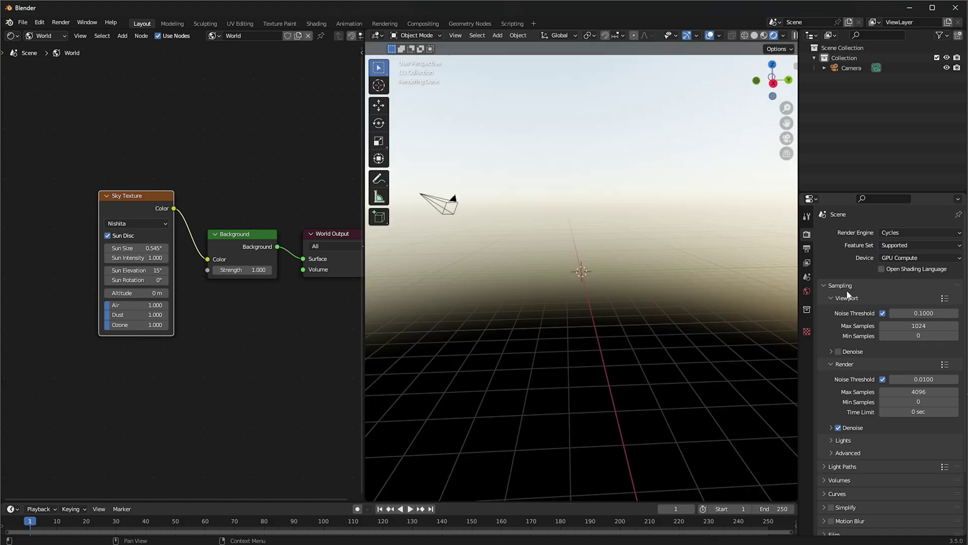
# - Lower the Sky Texture's sun elevation to 1.5°
pyautogui.scroll(1, 225, 326)
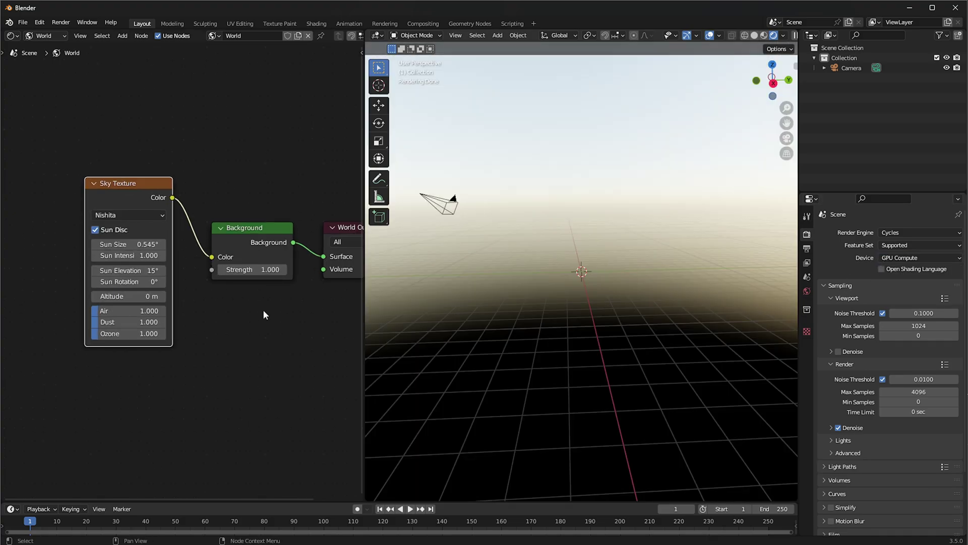
pyautogui.scroll(1, 209, 312)
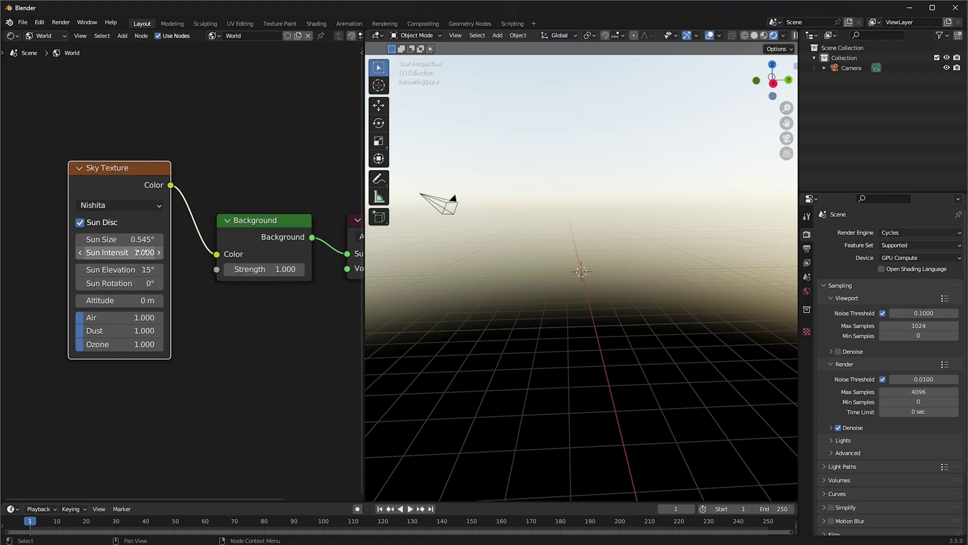
pyautogui.moveTo(137, 203); pyautogui.dragTo(148, 208)
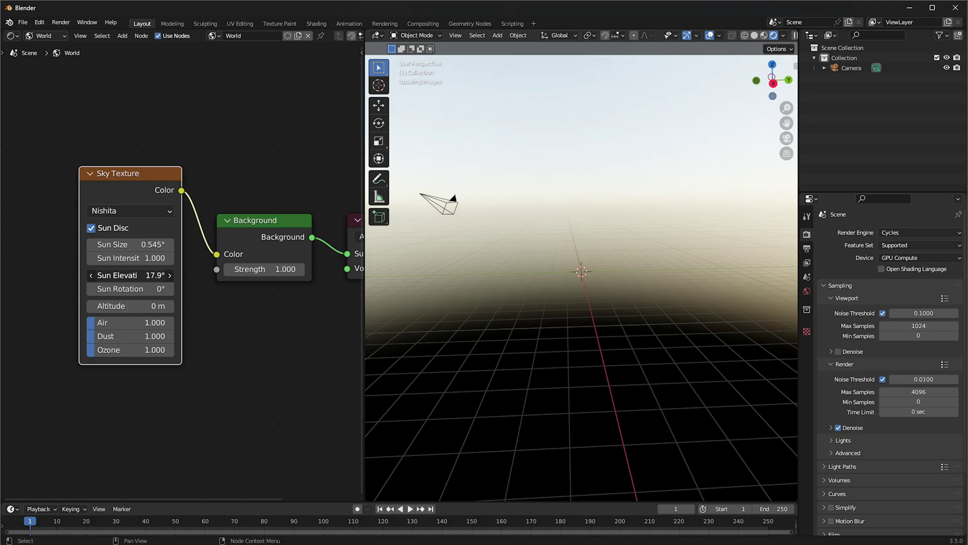
pyautogui.moveTo(142, 274); pyautogui.dragTo(108, 276)
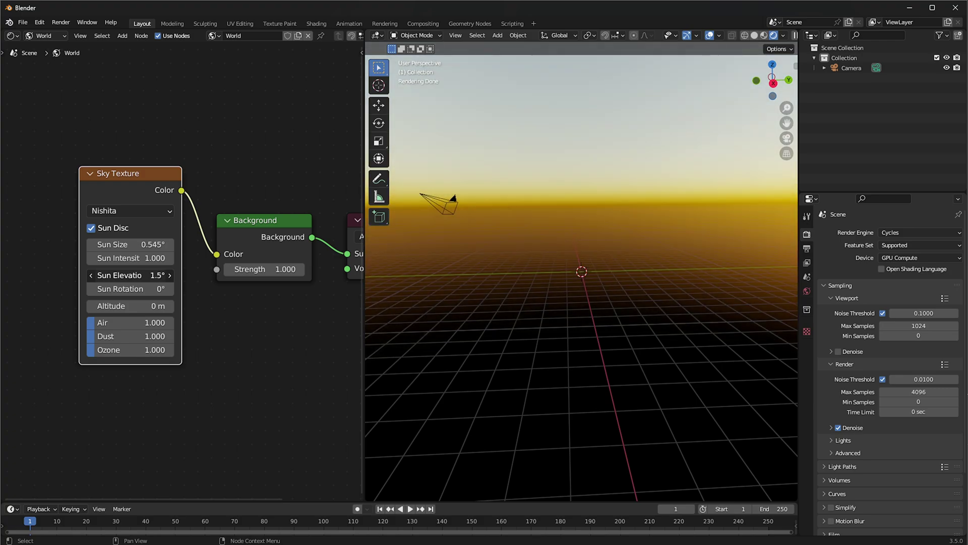
# - Set the Sky Texture's air to about 0.385, dust to about 2.154 and ozone to about 5.462
pyautogui.moveTo(142, 349); pyautogui.dragTo(178, 350)
pyautogui.moveTo(555, 322); pyautogui.dragTo(586, 249, button='middle')
pyautogui.moveTo(131, 336)
pyautogui.mouseDown()
pyautogui.moveTo(144, 336)
pyautogui.moveTo(126, 323)
pyautogui.mouseUp()
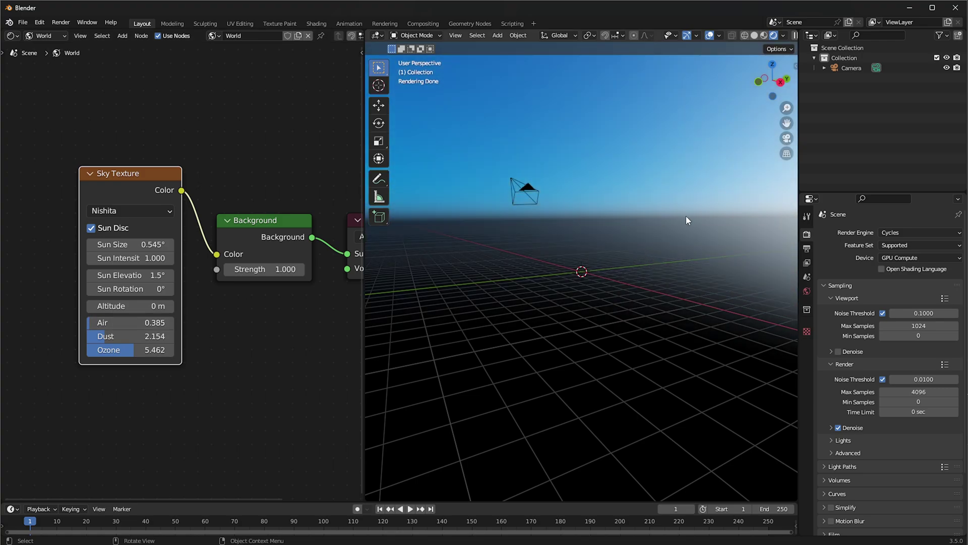
pyautogui.keyDown('shift'); pyautogui.moveTo(631, 201); pyautogui.dragTo(631, 223, button='middle'); pyautogui.keyUp('shift')
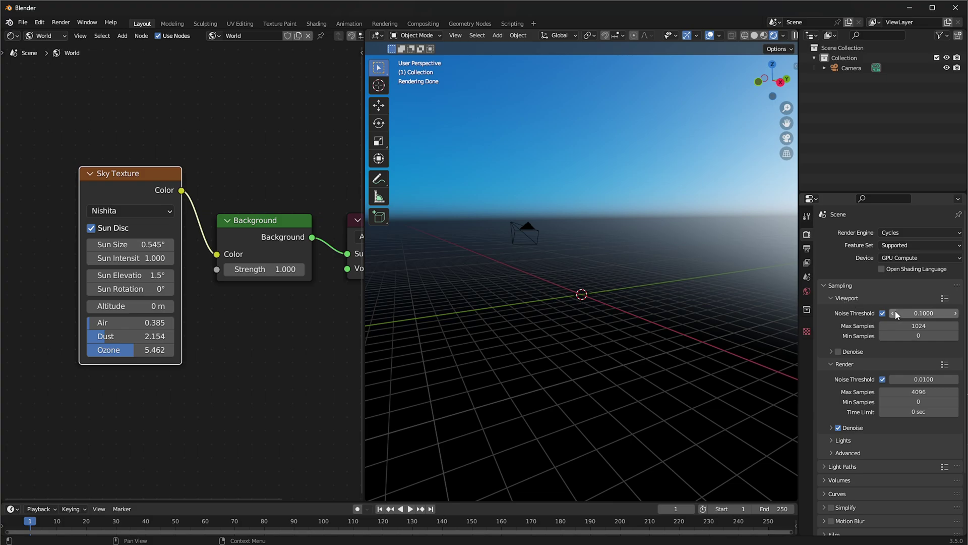
# - Set the maximum samples to 256 for both viewport and final render
pyautogui.click(916, 326)
pyautogui.write('25')
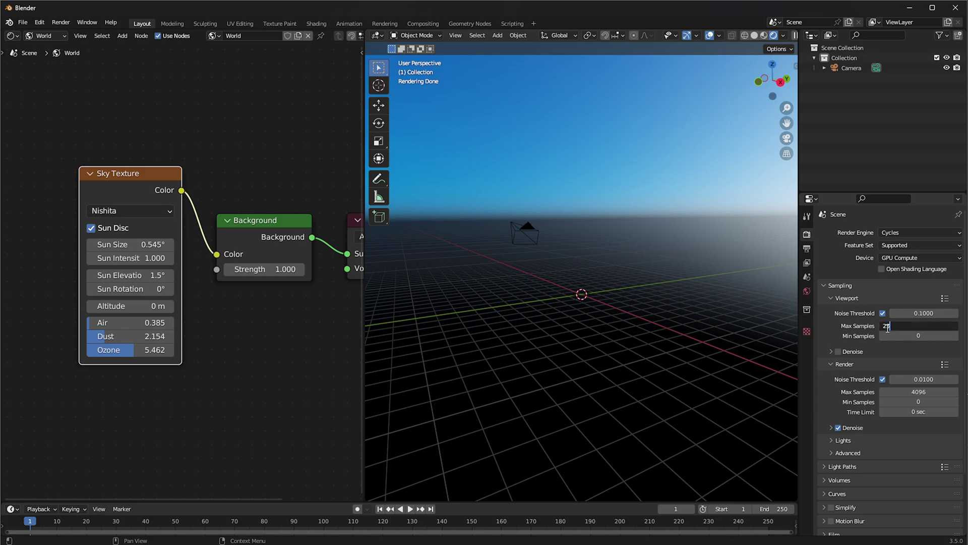
pyautogui.write('6')
pyautogui.press('Return')
pyautogui.click(908, 388)
pyautogui.write('256')
pyautogui.press('Return')
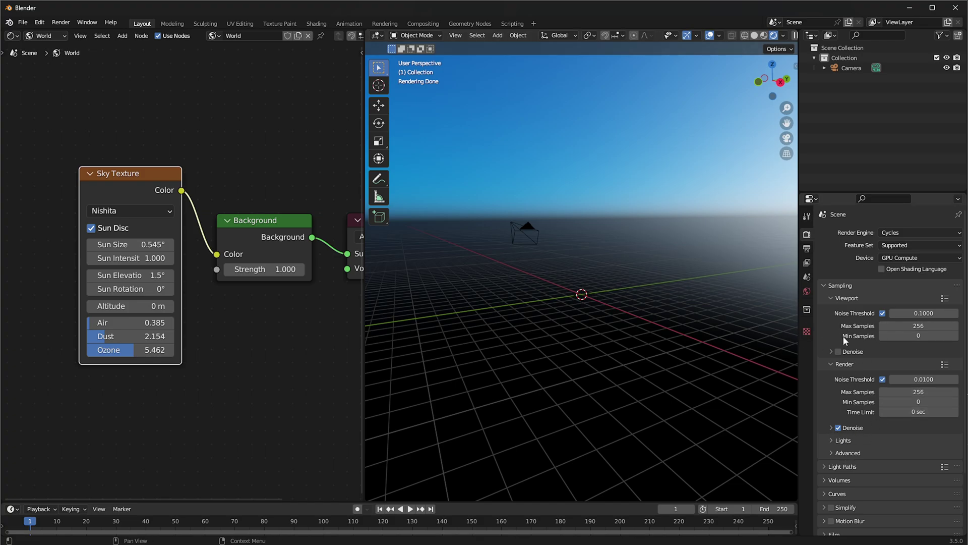
# - Set the volume step rate to 0.1 for render and viewport, with a maximum of 256 steps
pyautogui.scroll(-3, 852, 413)
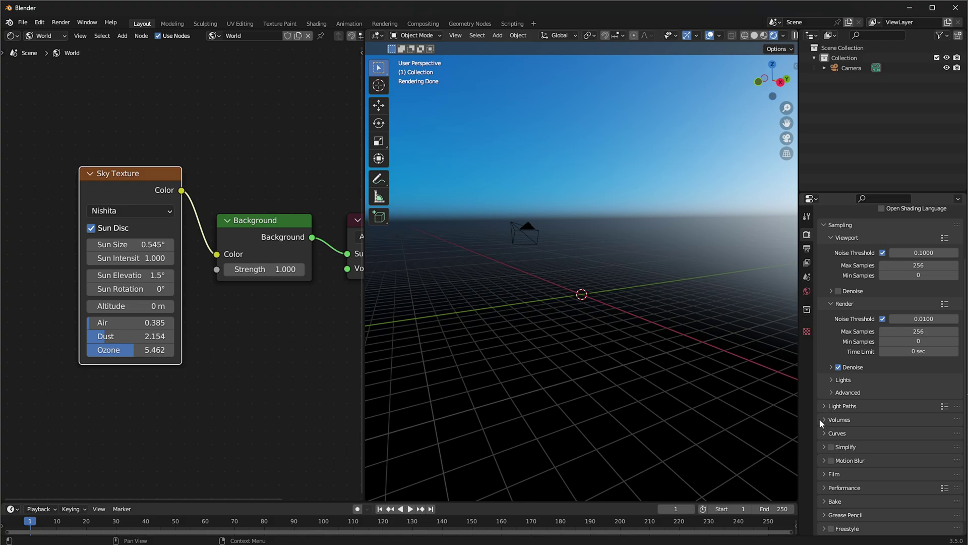
pyautogui.click(824, 419)
pyautogui.click(921, 434)
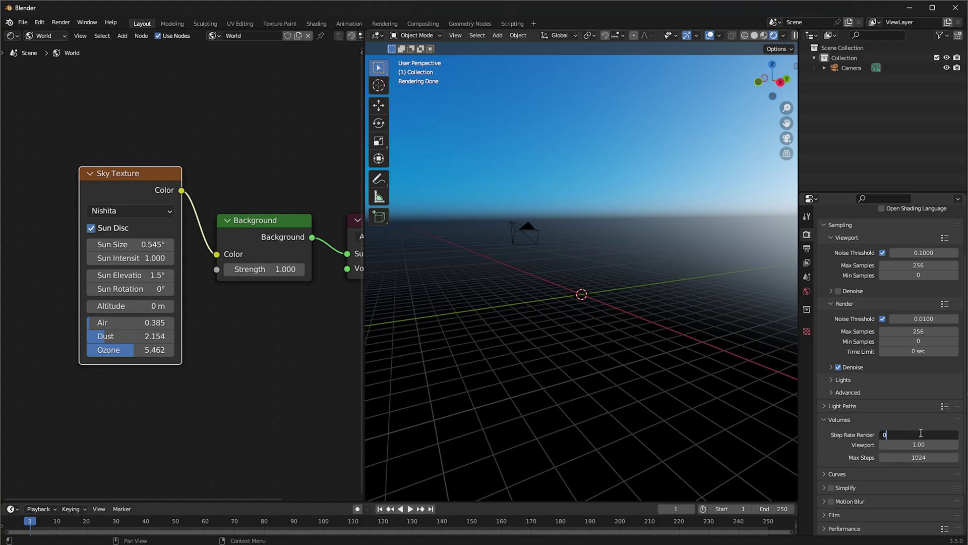
pyautogui.press('Tab')
pyautogui.write('0.1')
pyautogui.press('Return')
pyautogui.click(937, 458)
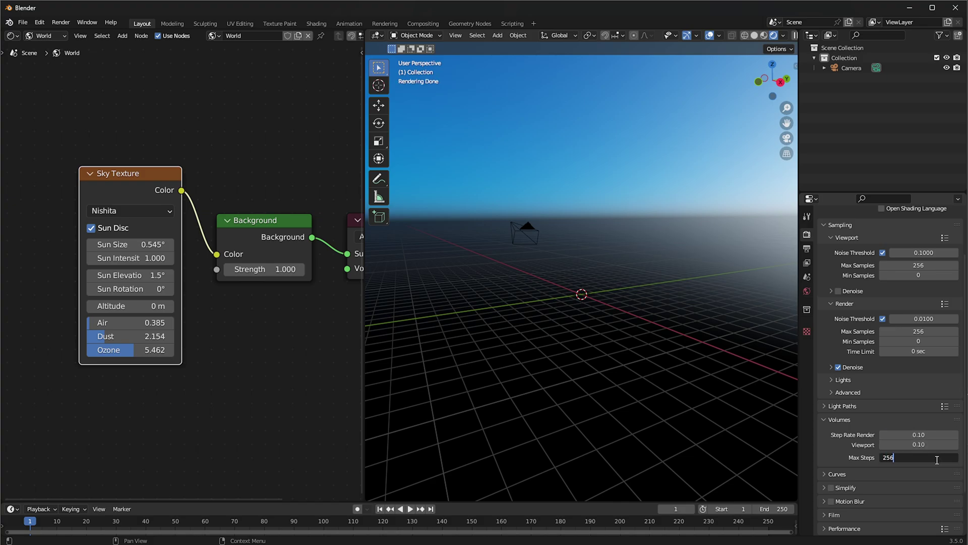
pyautogui.press('Return')
pyautogui.scroll(3, 916, 440)
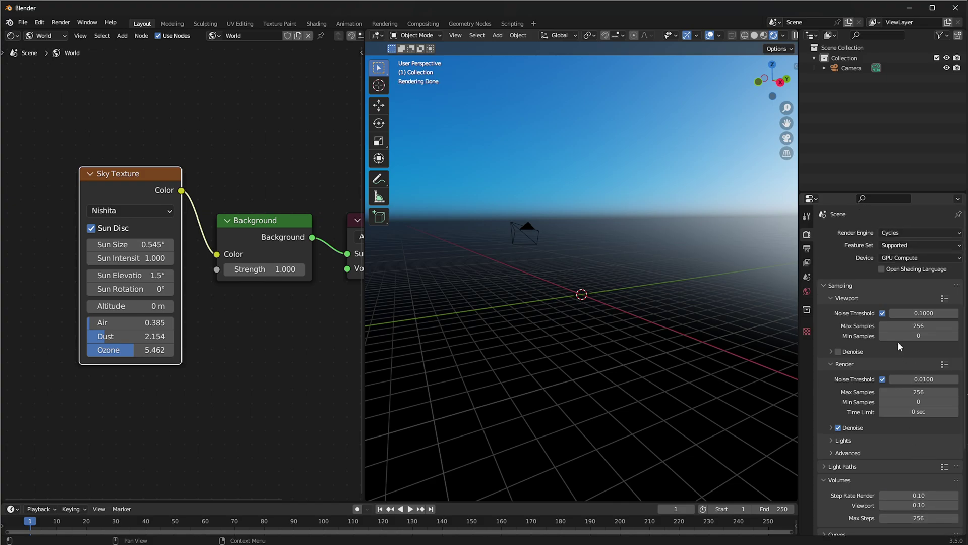
pyautogui.scroll(-2, 581, 225)
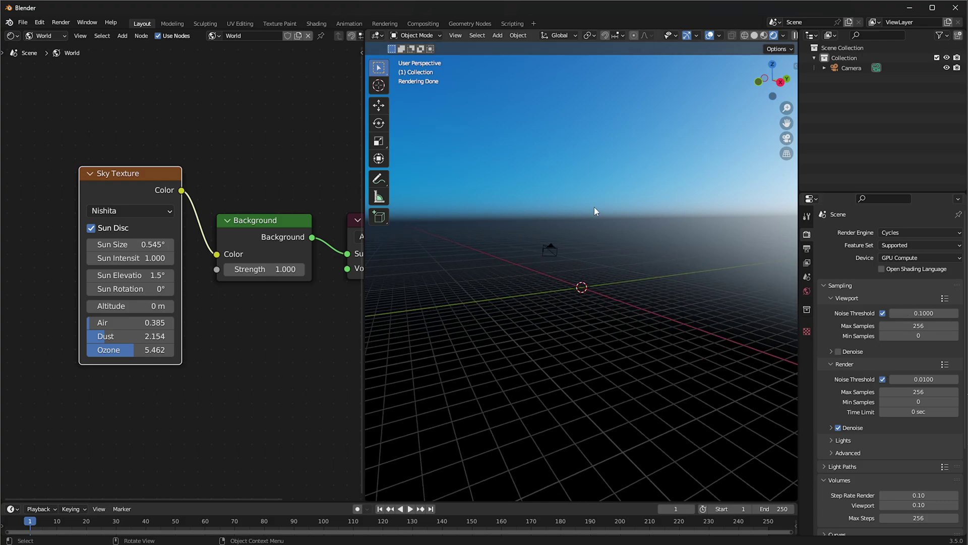
# - Import the OpenVDB volume AP_Cumulus_Cloud_07.vdb from the VDB_Export folder
pyautogui.moveTo(139, 189); pyautogui.dragTo(160, 210)
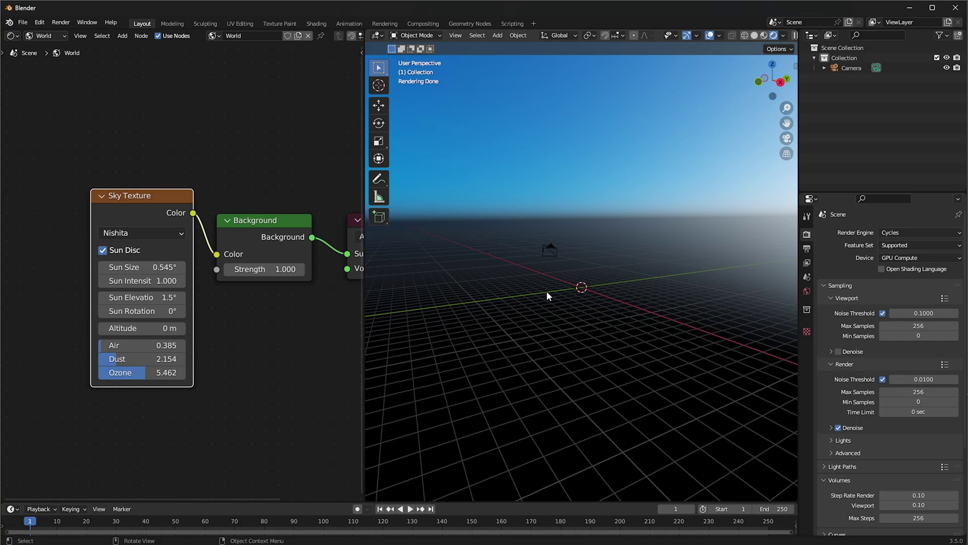
pyautogui.moveTo(548, 295); pyautogui.dragTo(644, 245, button='middle')
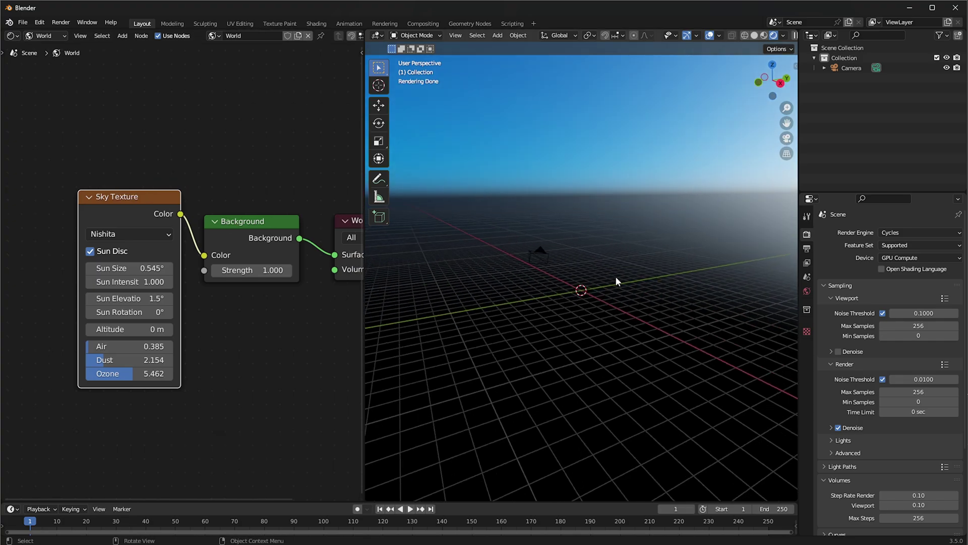
pyautogui.hotkey('shift', 'a')
pyautogui.moveTo(632, 278)
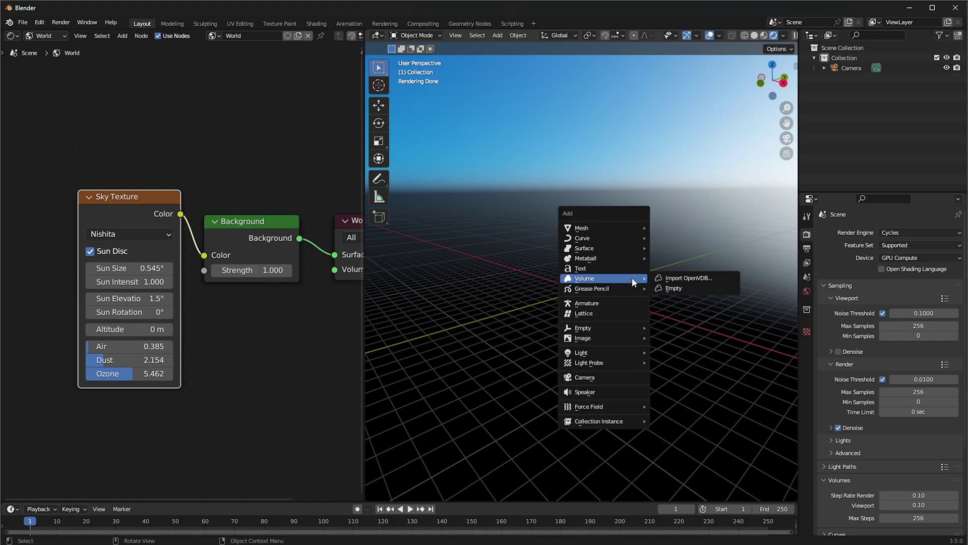
pyautogui.click(663, 279)
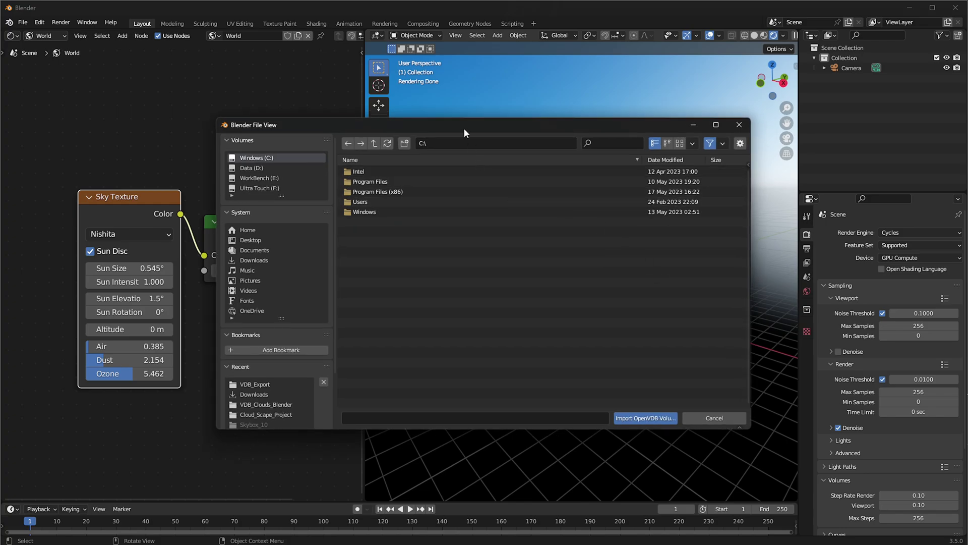
pyautogui.moveTo(464, 128); pyautogui.dragTo(489, 103)
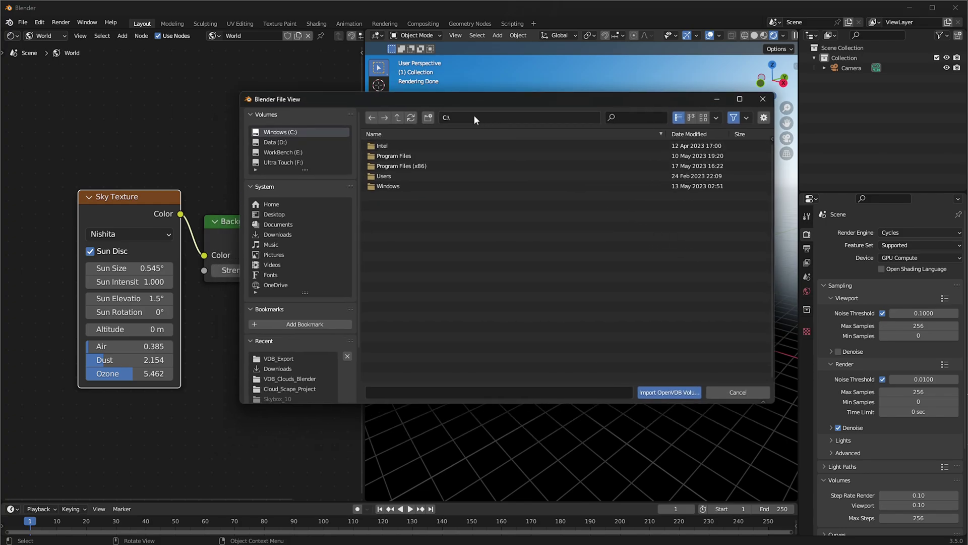
pyautogui.click(495, 119)
pyautogui.hotkey('ctrl', 'v')
pyautogui.press('Return')
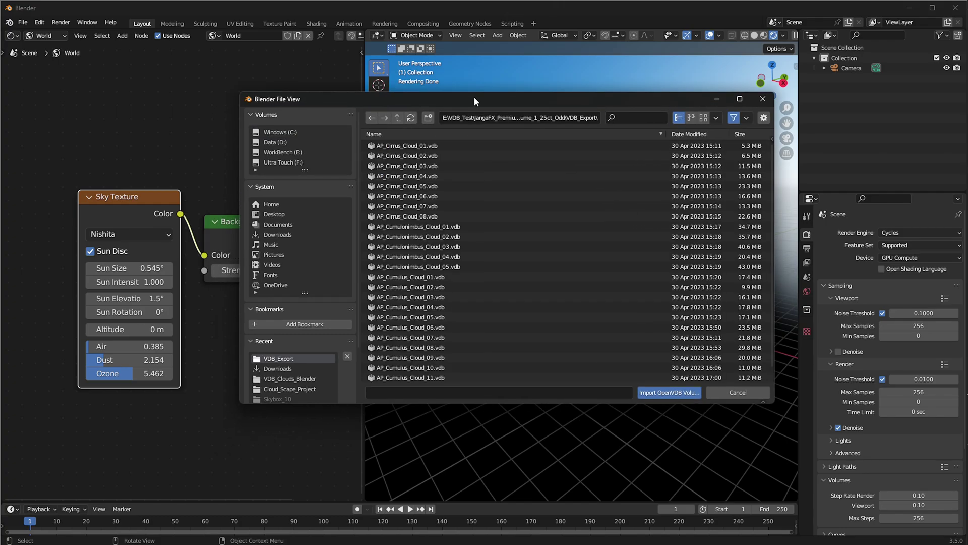
pyautogui.doubleClick(425, 340)
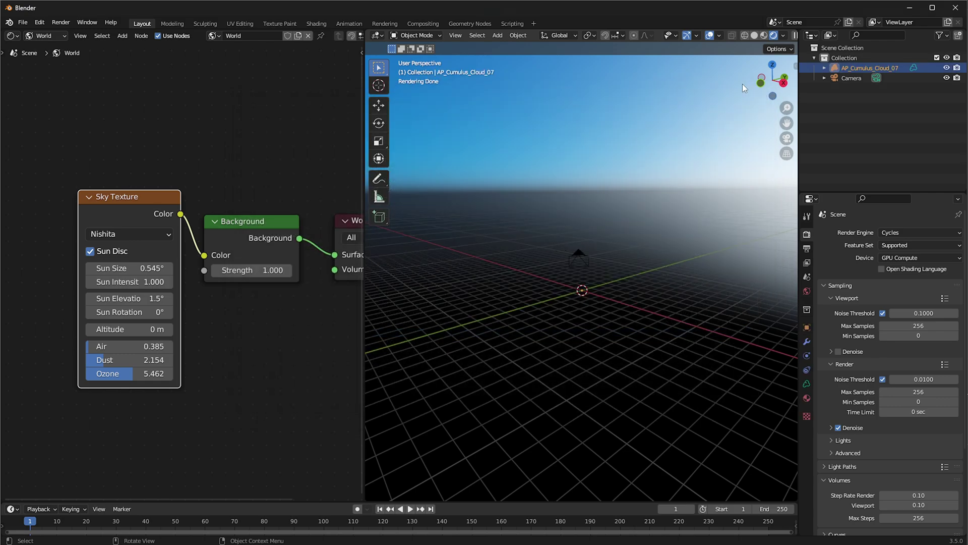
# - View the whole extent of the imported cloud volume and show its transform and dimension values
pyautogui.scroll(-17, 600, 238)
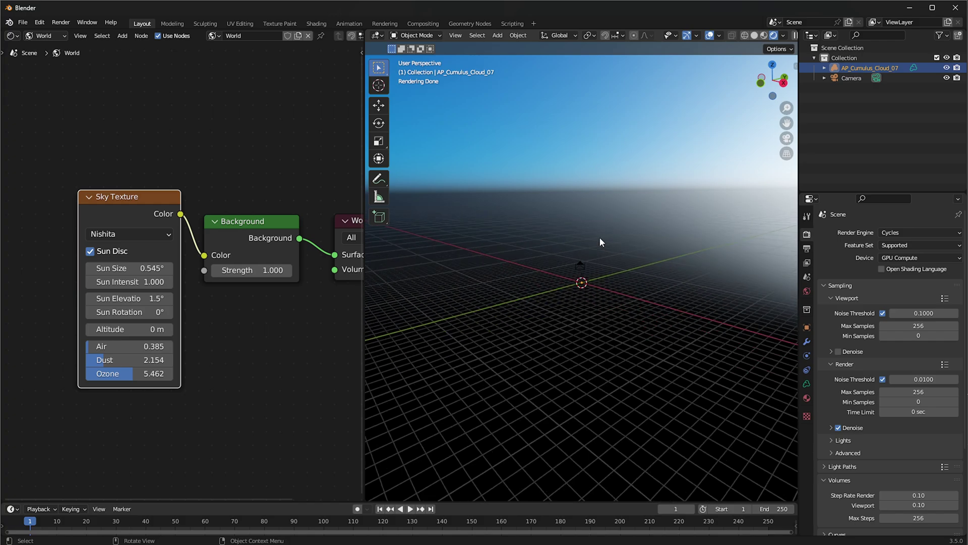
pyautogui.moveTo(577, 225); pyautogui.dragTo(580, 256, button='middle')
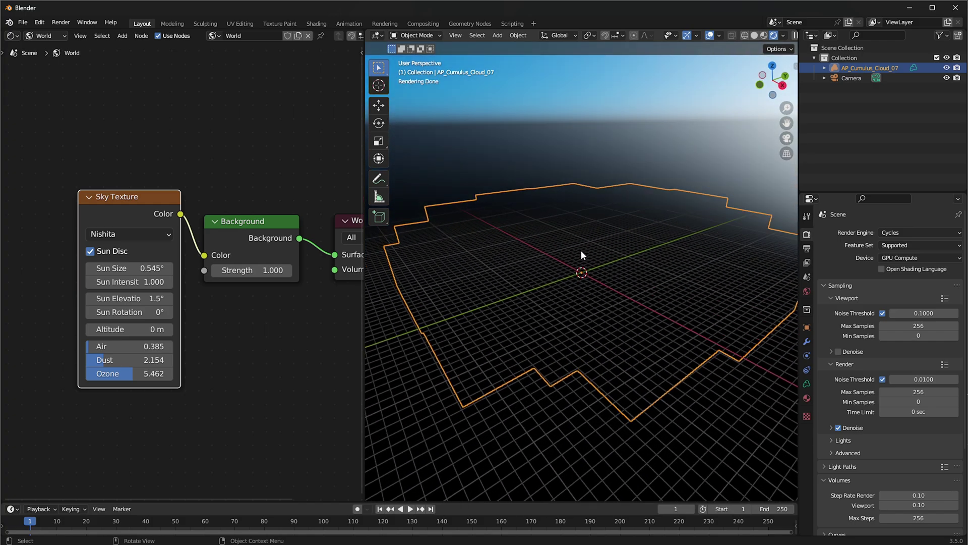
pyautogui.moveTo(697, 146); pyautogui.dragTo(713, 138, button='middle')
pyautogui.press('n')
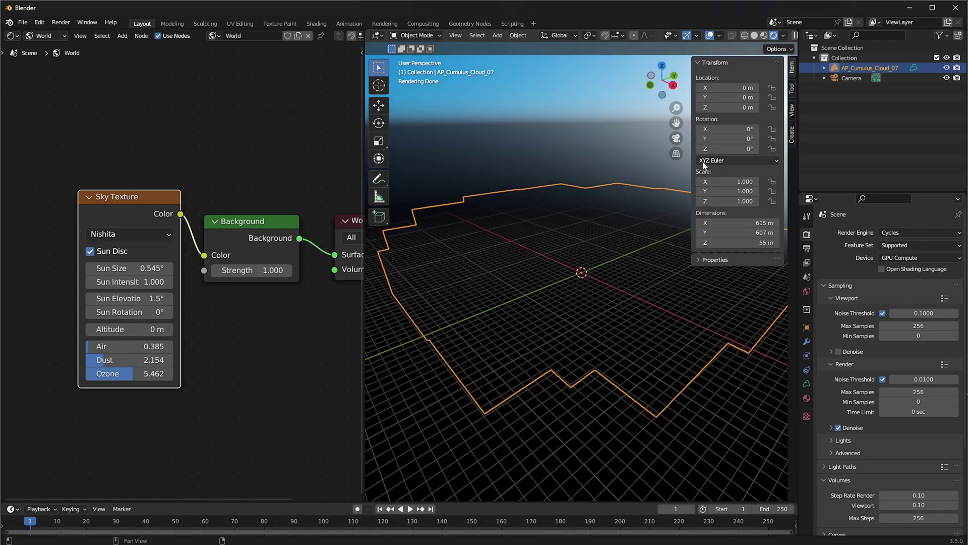
# - Set the viewport clip start to 0.001 m and the clip end to 100000 m
pyautogui.click(791, 115)
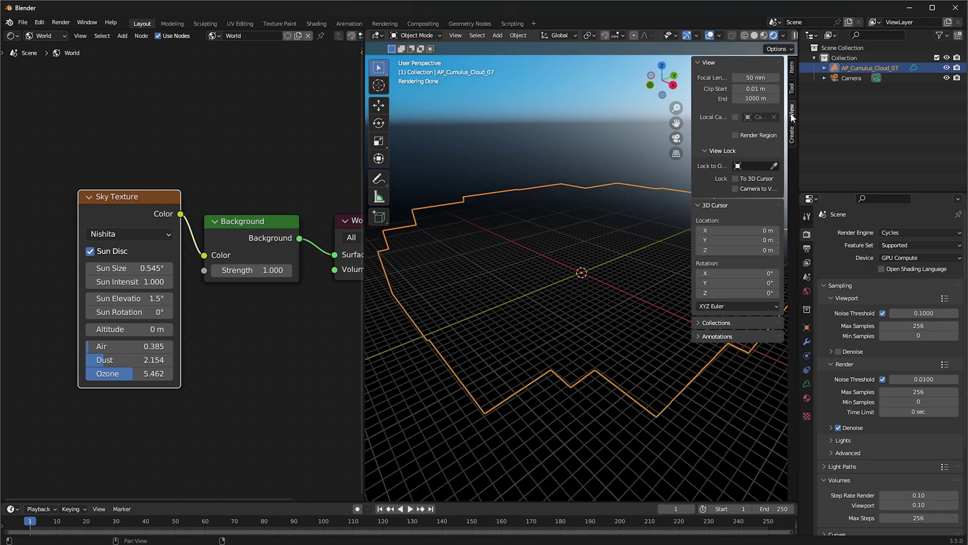
pyautogui.moveTo(753, 92); pyautogui.dragTo(724, 92)
pyautogui.click(750, 99)
pyautogui.click(750, 101)
pyautogui.write('00')
pyautogui.press('Return')
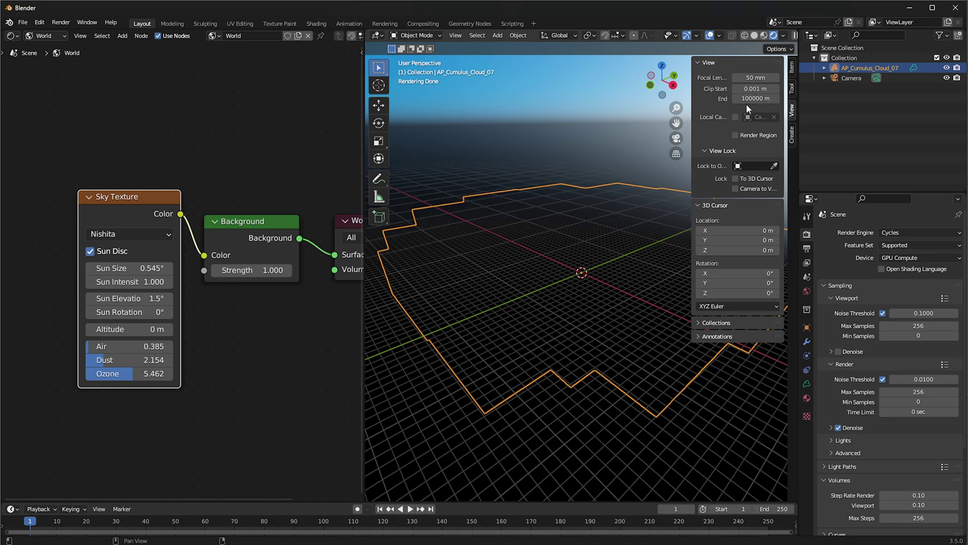
pyautogui.moveTo(578, 177); pyautogui.dragTo(616, 181, button='middle')
pyautogui.press('n')
pyautogui.moveTo(700, 230); pyautogui.dragTo(659, 261, button='middle')
pyautogui.moveTo(564, 241); pyautogui.dragTo(641, 223, button='middle')
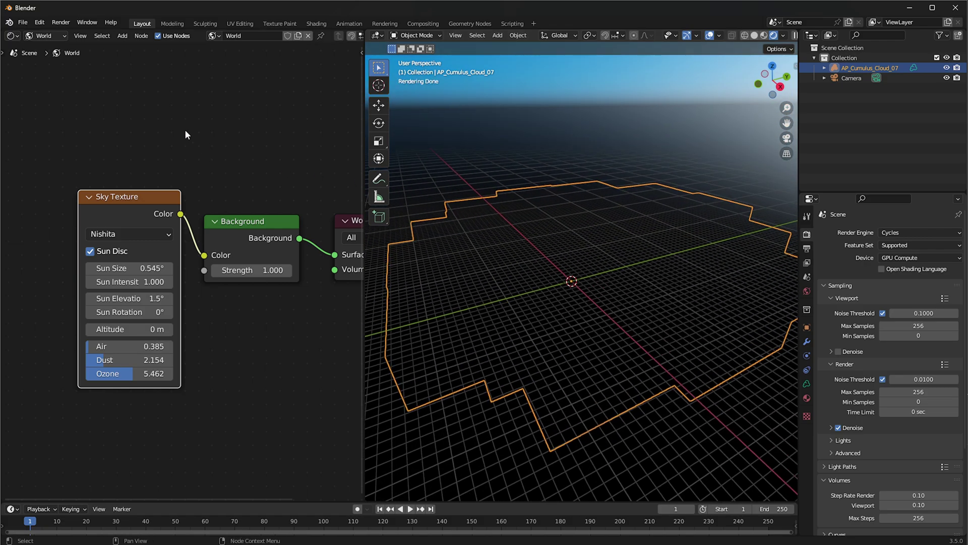
# - Switch the shader editor to object shading and create a new material for the AP_Cumulus_Cloud_07 volume
pyautogui.click(26, 34)
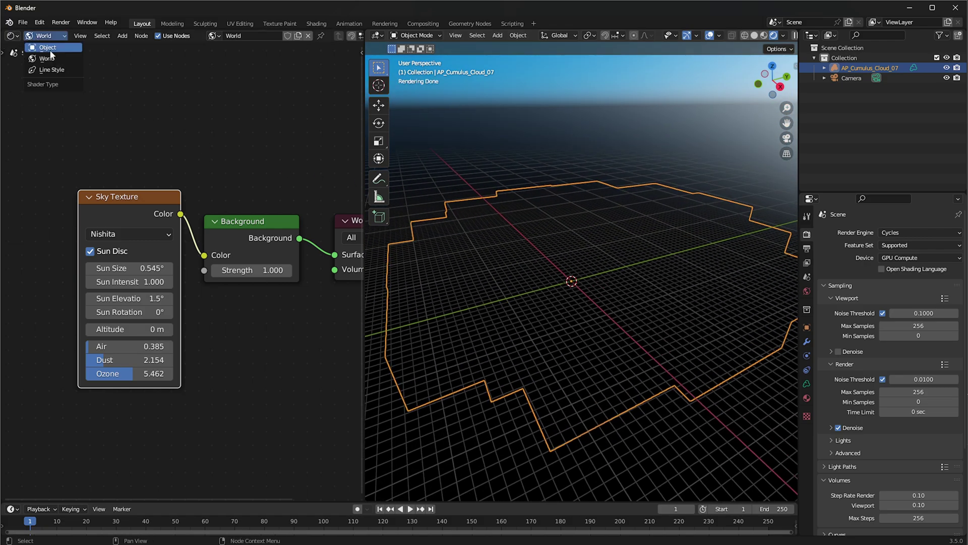
pyautogui.click(40, 44)
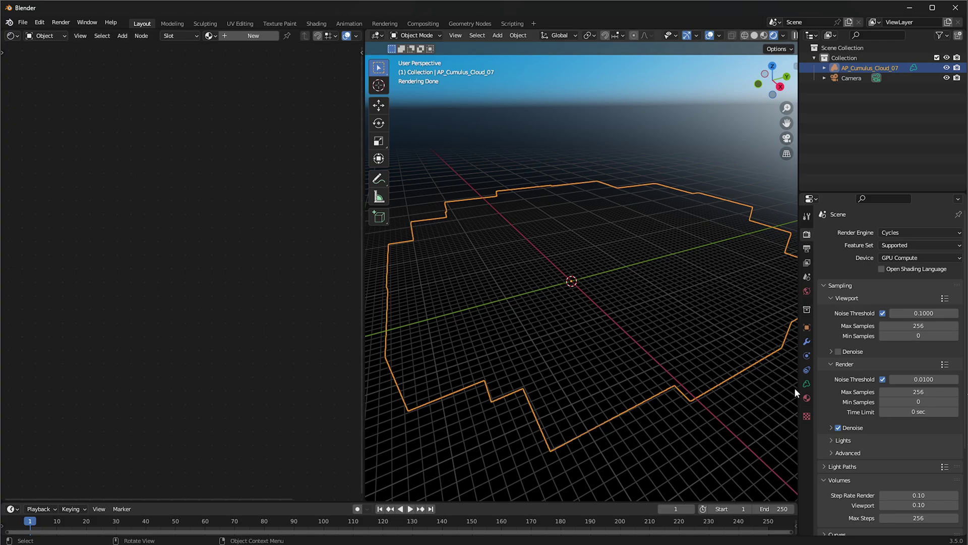
pyautogui.click(807, 398)
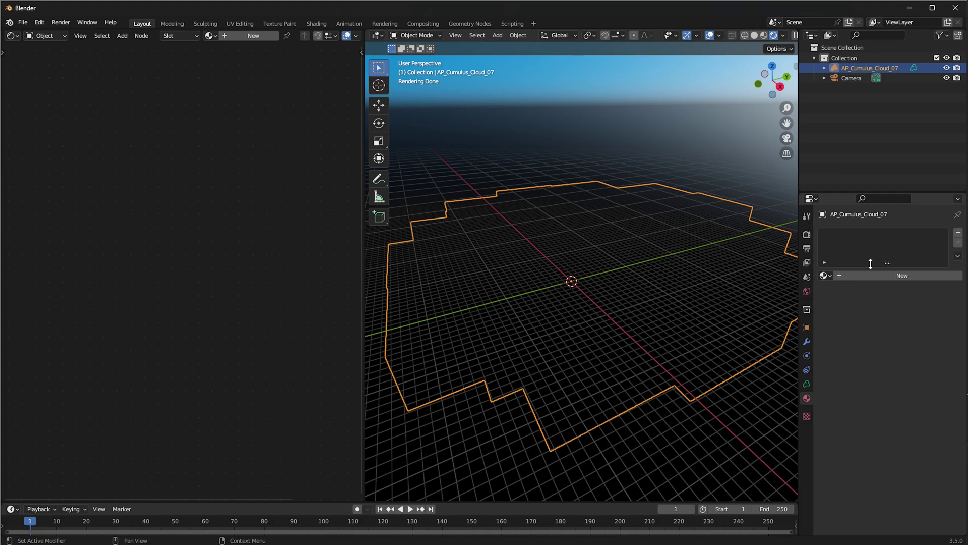
pyautogui.click(887, 275)
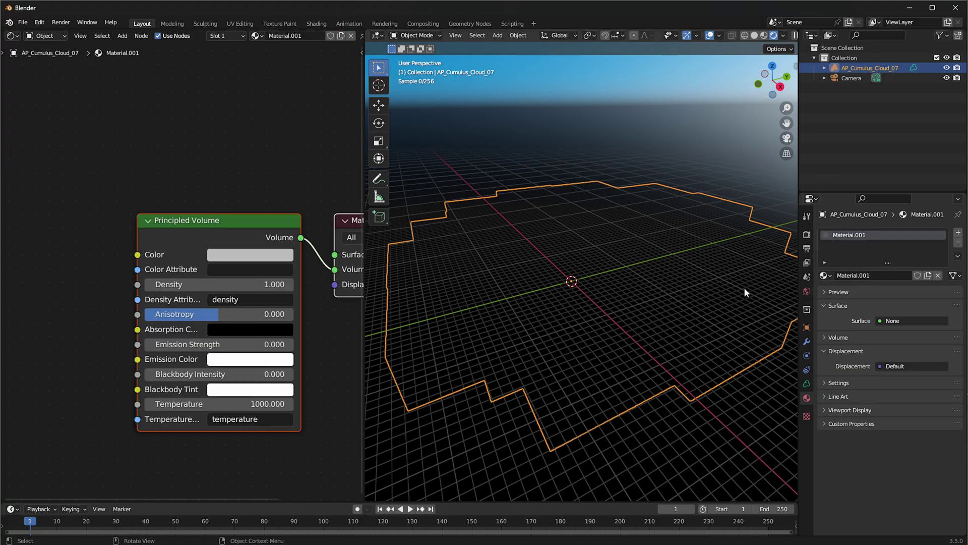
pyautogui.moveTo(220, 220); pyautogui.dragTo(221, 199)
pyautogui.moveTo(572, 231); pyautogui.dragTo(642, 252, button='middle')
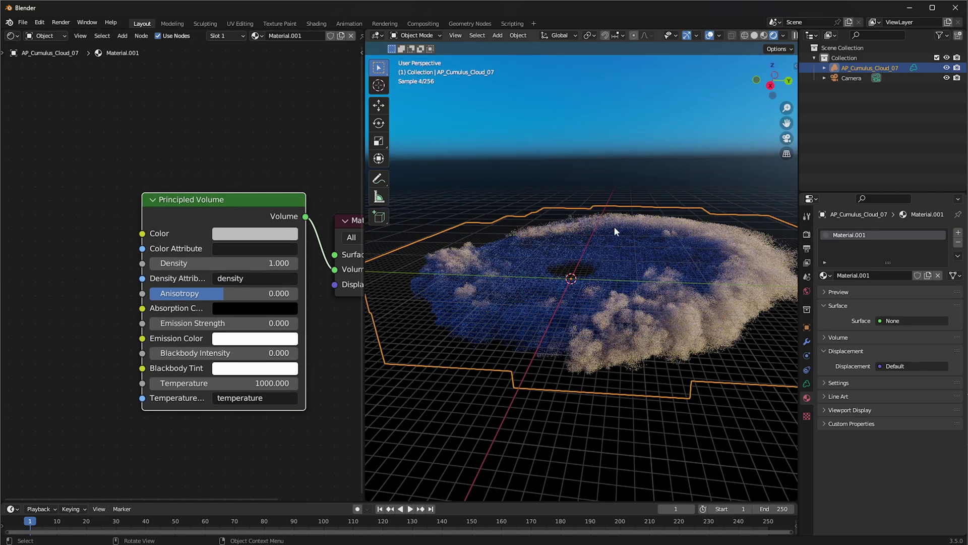
pyautogui.moveTo(577, 241); pyautogui.dragTo(625, 231, button='middle')
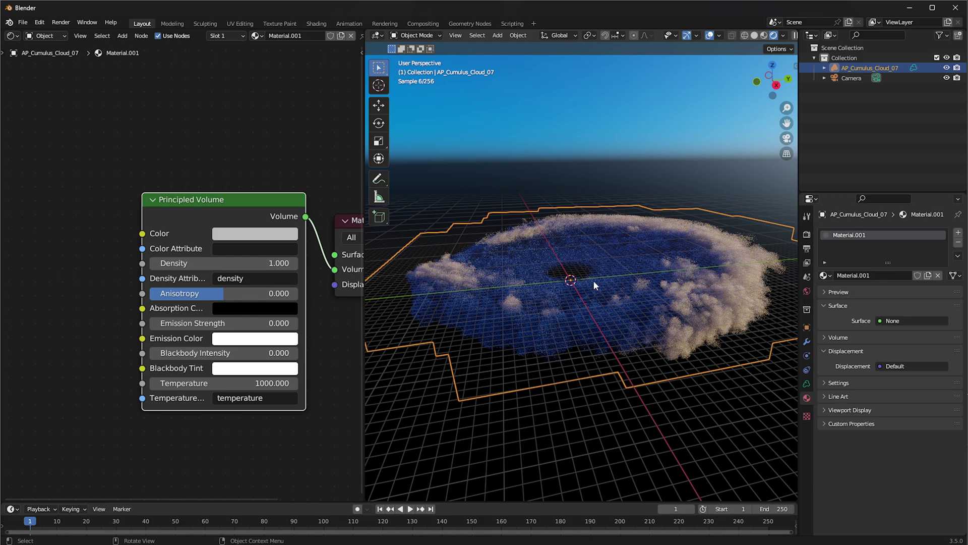
pyautogui.moveTo(594, 281); pyautogui.dragTo(609, 243, button='middle')
pyautogui.scroll(2, 653, 265)
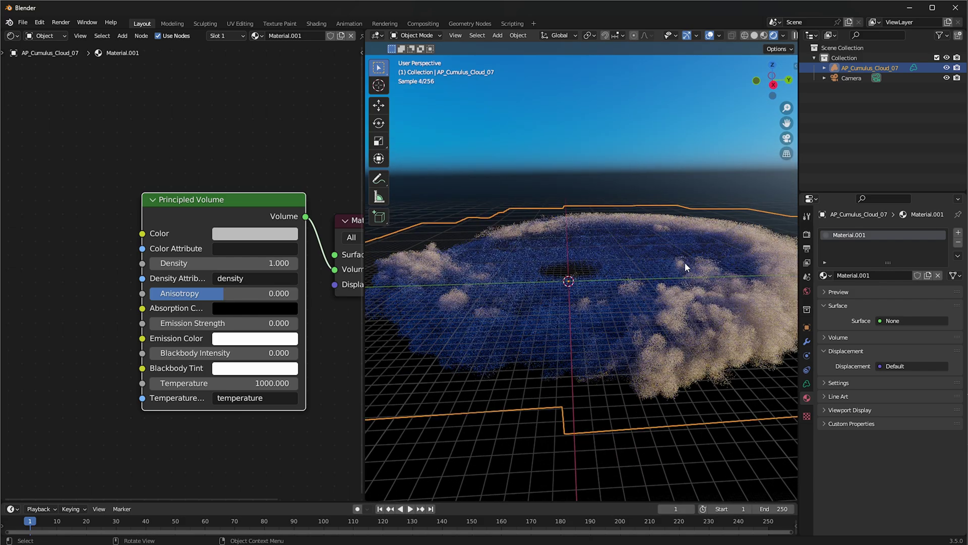
pyautogui.moveTo(685, 263); pyautogui.dragTo(677, 263, button='middle')
pyautogui.scroll(-2, 741, 262)
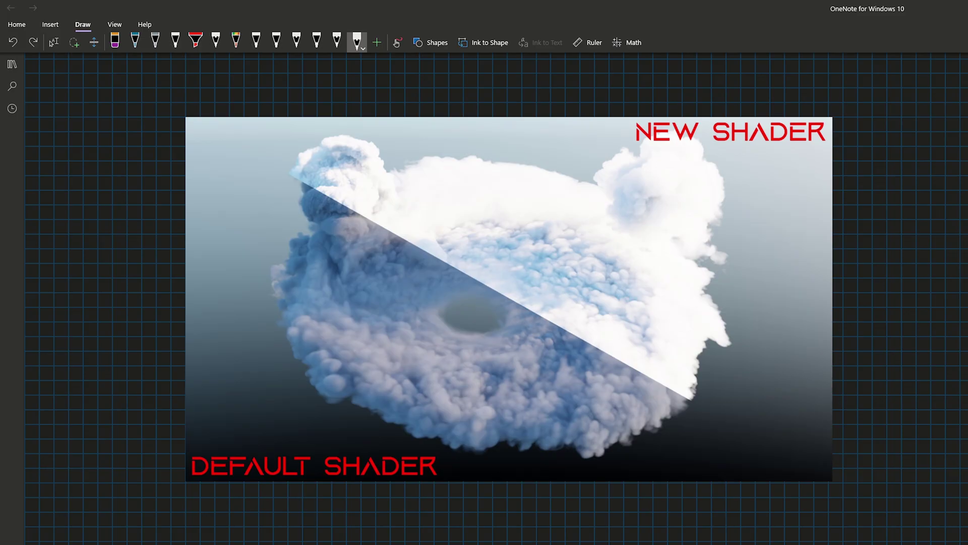
# - In OneNote, mark the shader comparison image with white arrows at both cloud sides and a spiral over the centre
pyautogui.moveTo(243, 369); pyautogui.dragTo(282, 334)
pyautogui.moveTo(732, 229); pyautogui.dragTo(710, 245)
pyautogui.moveTo(431, 214)
pyautogui.mouseDown()
pyautogui.moveTo(348, 361)
pyautogui.moveTo(548, 323)
pyautogui.moveTo(424, 372)
pyautogui.moveTo(478, 368)
pyautogui.mouseUp()
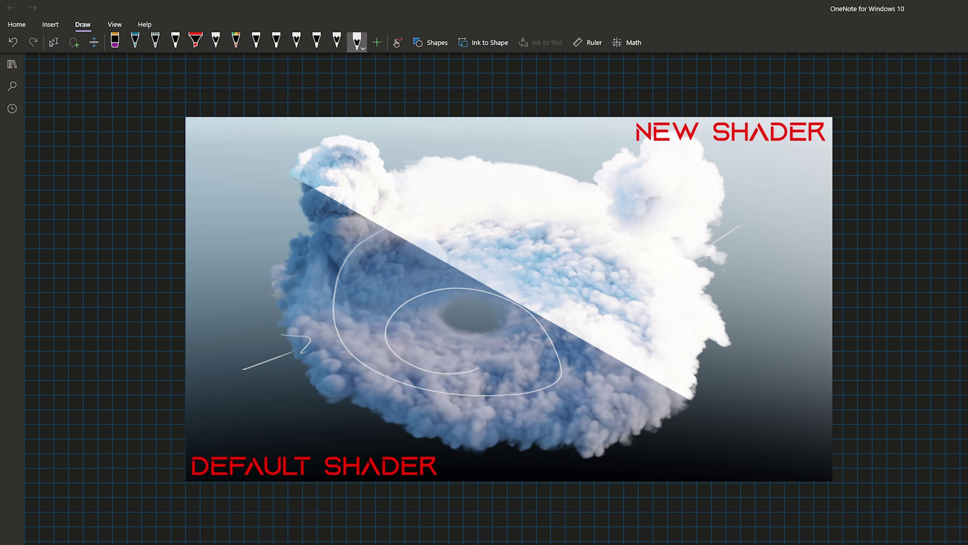
pyautogui.moveTo(752, 265)
pyautogui.mouseDown()
pyautogui.moveTo(712, 291)
pyautogui.moveTo(737, 300)
pyautogui.mouseUp()
# - Change the pen colour to orange, and mark the new shader's upper edge with arrows and its lower right edge with strokes
pyautogui.click(357, 42)
pyautogui.click(383, 109)
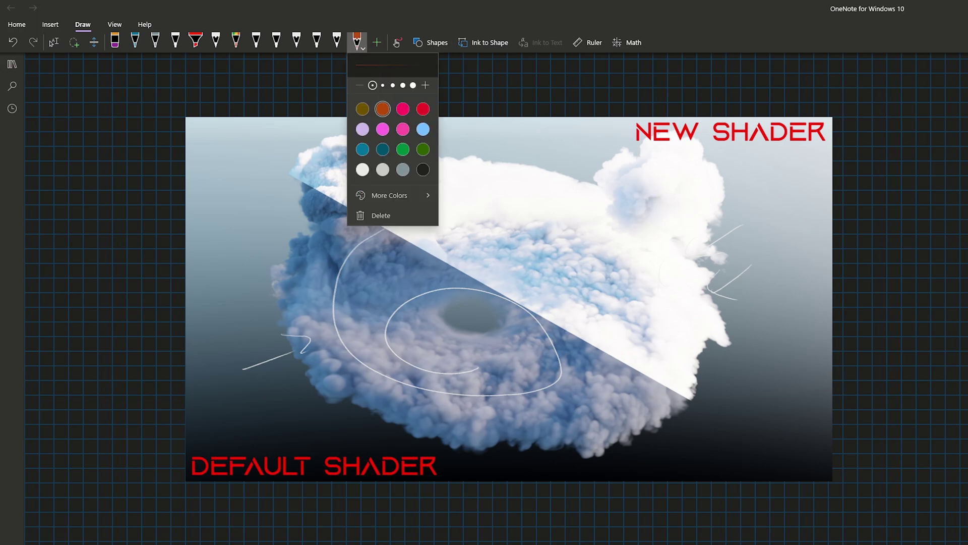
pyautogui.click(548, 160)
pyautogui.moveTo(548, 159)
pyautogui.mouseDown()
pyautogui.moveTo(576, 155)
pyautogui.moveTo(559, 147)
pyautogui.mouseUp()
pyautogui.moveTo(461, 142); pyautogui.dragTo(491, 126)
pyautogui.moveTo(475, 157); pyautogui.dragTo(467, 120)
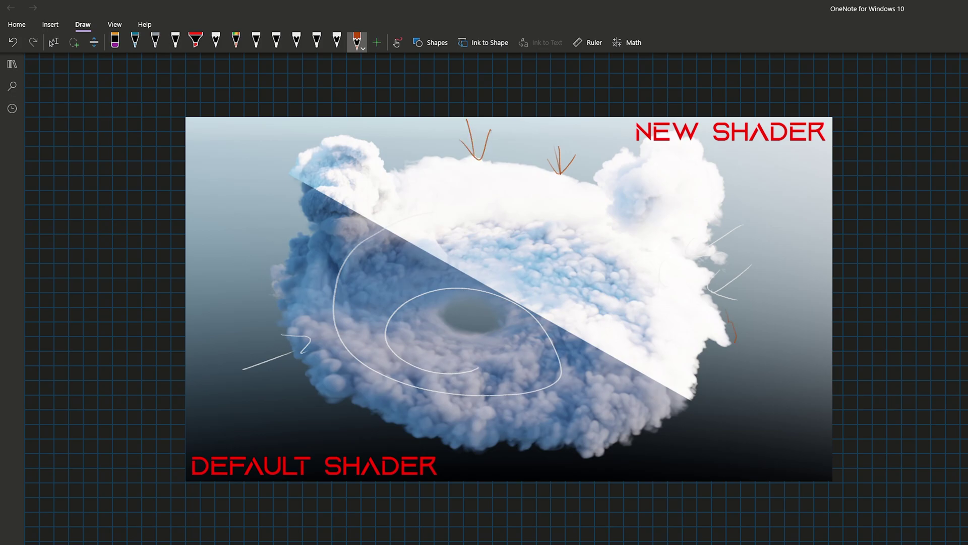
pyautogui.moveTo(708, 368); pyautogui.dragTo(691, 395)
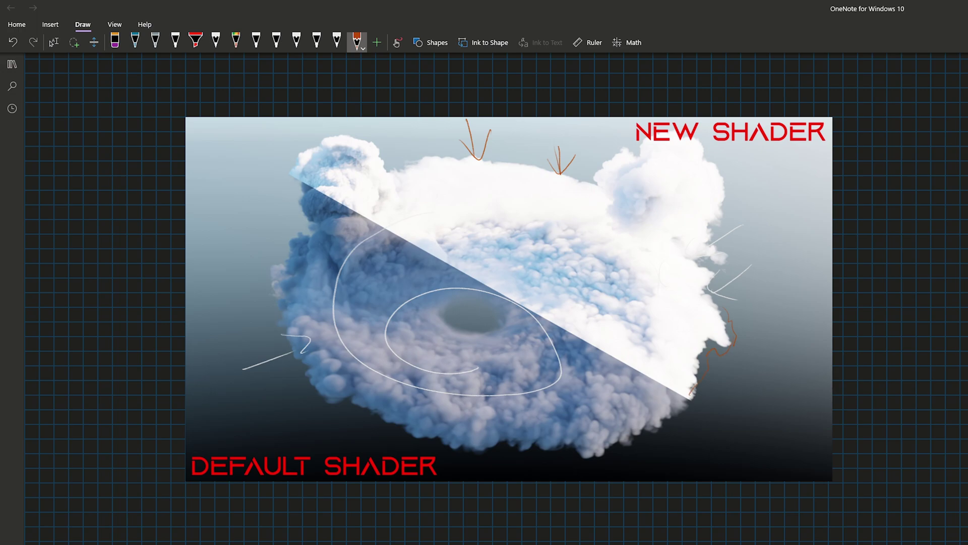
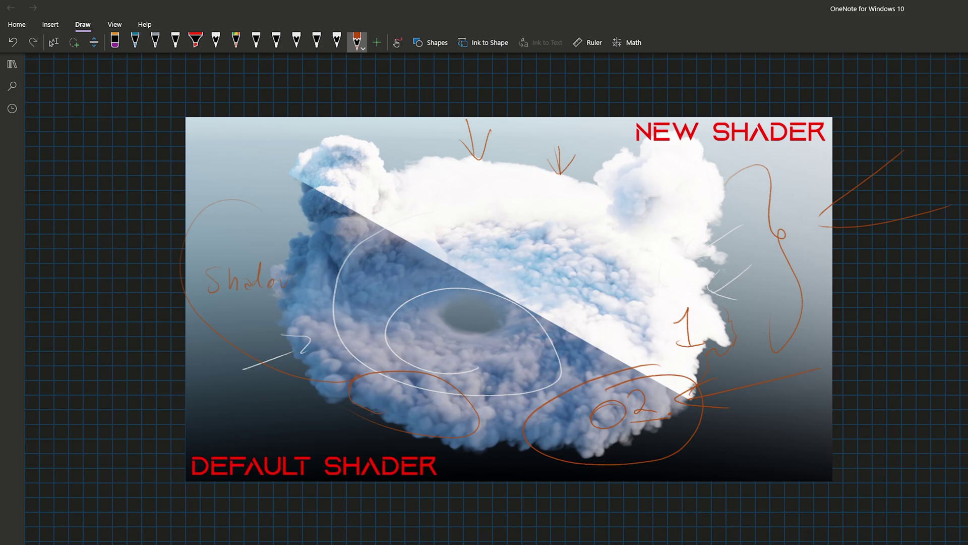
# - Circle the bluish puff on the new shader's upper right cloud in orange, undoing the extra stroke on the upper left cloud
pyautogui.moveTo(624, 164)
pyautogui.mouseDown()
pyautogui.moveTo(602, 176)
pyautogui.moveTo(656, 162)
pyautogui.moveTo(603, 171)
pyautogui.mouseUp()
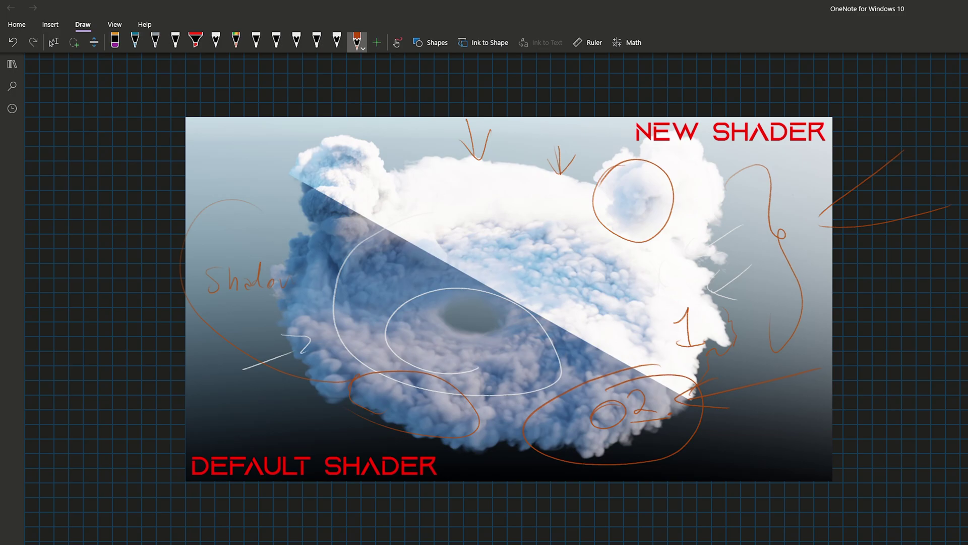
pyautogui.moveTo(356, 150)
pyautogui.mouseDown()
pyautogui.moveTo(339, 169)
pyautogui.moveTo(355, 166)
pyautogui.mouseUp()
pyautogui.hotkey('ctrl', 'z')
# - Outline and hatch the shadowed fold on the upper left cloud, and circle the dark area below it on the default shader side
pyautogui.click(53, 42)
pyautogui.keyDown('ctrl'); pyautogui.scroll(4, 339, 214); pyautogui.keyUp('ctrl')
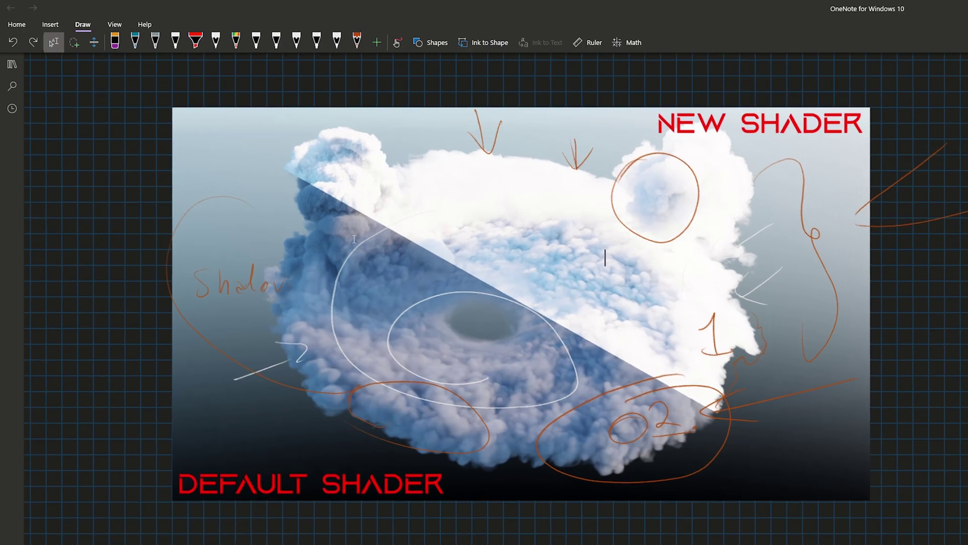
pyautogui.keyDown('ctrl'); pyautogui.scroll(3, 328, 197); pyautogui.keyUp('ctrl')
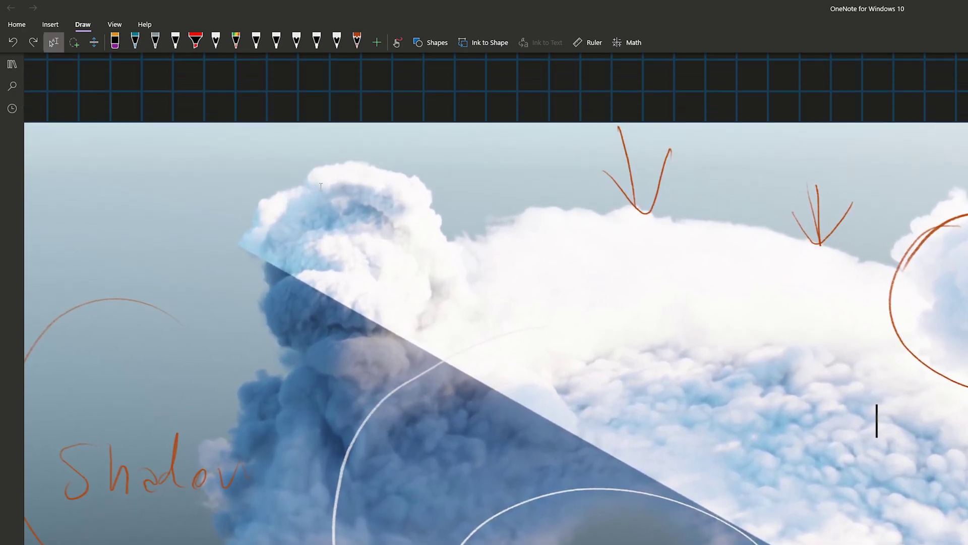
pyautogui.keyDown('ctrl'); pyautogui.scroll(3, 326, 207); pyautogui.keyUp('ctrl')
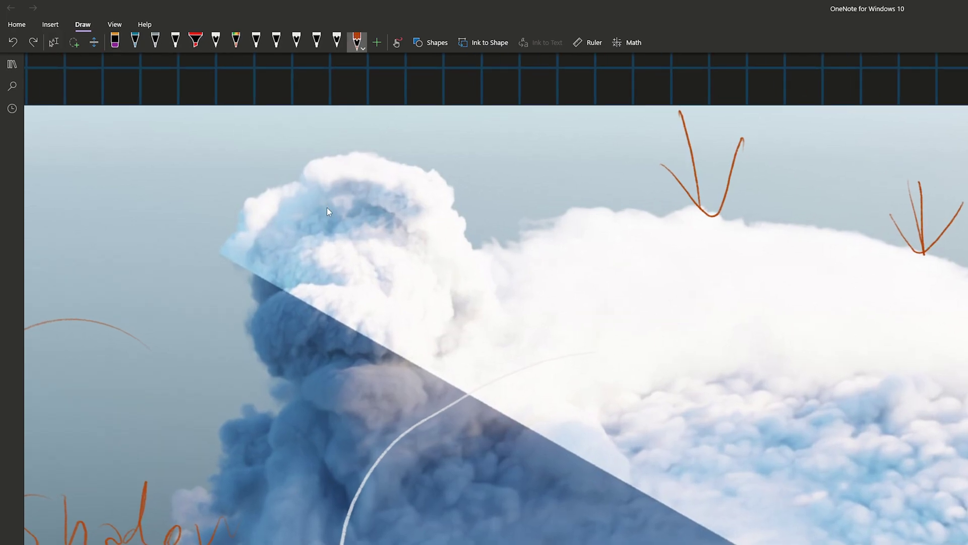
pyautogui.moveTo(316, 199)
pyautogui.mouseDown()
pyautogui.moveTo(436, 222)
pyautogui.moveTo(327, 163)
pyautogui.mouseUp()
pyautogui.moveTo(341, 214)
pyautogui.mouseDown()
pyautogui.moveTo(283, 255)
pyautogui.moveTo(342, 231)
pyautogui.mouseUp()
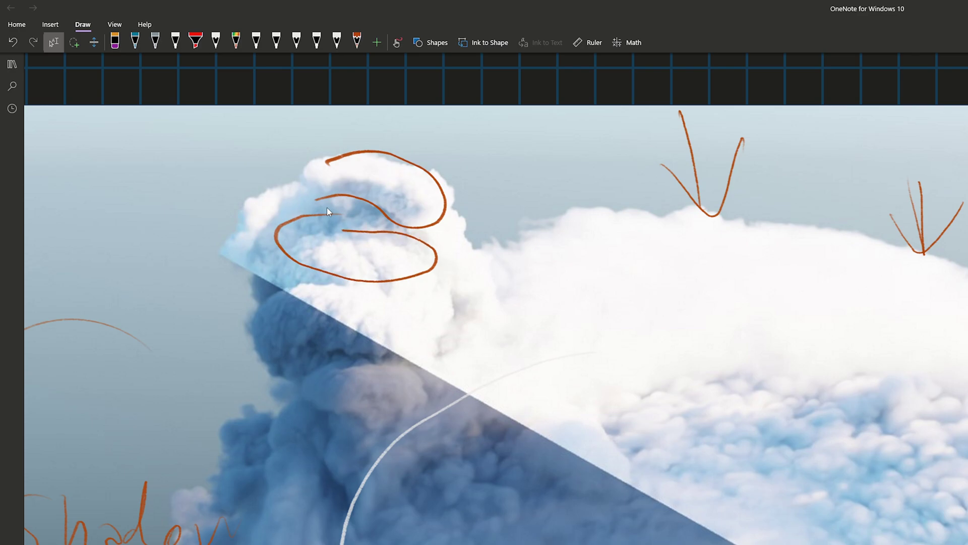
pyautogui.moveTo(336, 198)
pyautogui.mouseDown()
pyautogui.moveTo(373, 226)
pyautogui.moveTo(401, 227)
pyautogui.mouseUp()
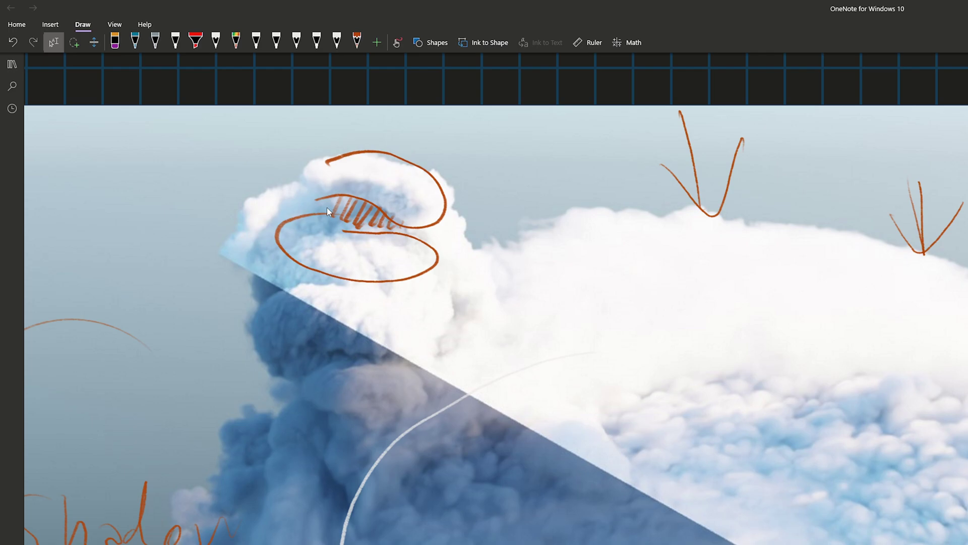
pyautogui.moveTo(325, 344)
pyautogui.mouseDown()
pyautogui.moveTo(259, 368)
pyautogui.moveTo(374, 381)
pyautogui.moveTo(325, 346)
pyautogui.mouseUp()
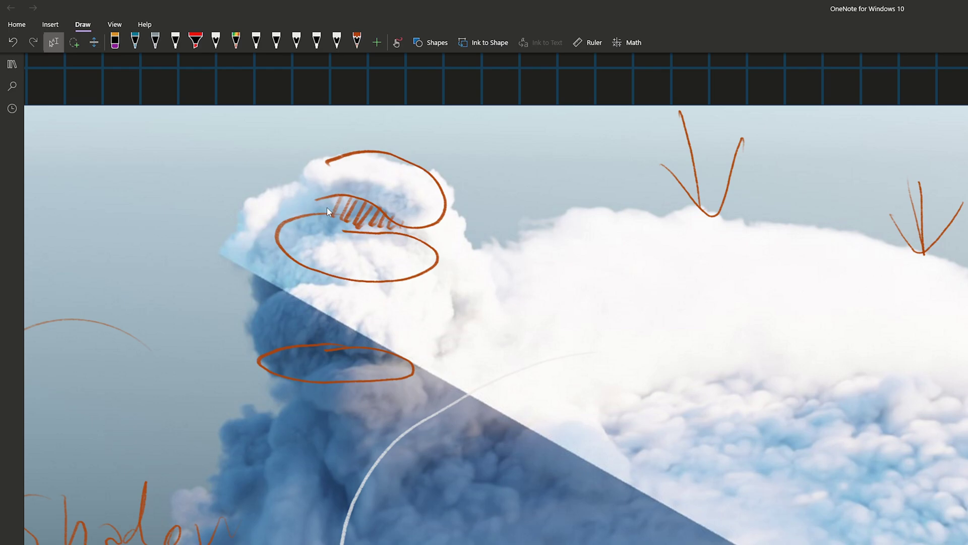
# - Draw incoming light strokes from the sky towards the upper left cloud
pyautogui.moveTo(198, 154); pyautogui.dragTo(285, 180)
pyautogui.moveTo(306, 126); pyautogui.dragTo(296, 177)
pyautogui.moveTo(412, 117); pyautogui.dragTo(357, 164)
pyautogui.moveTo(507, 140); pyautogui.dragTo(439, 196)
pyautogui.moveTo(590, 150); pyautogui.dragTo(480, 201)
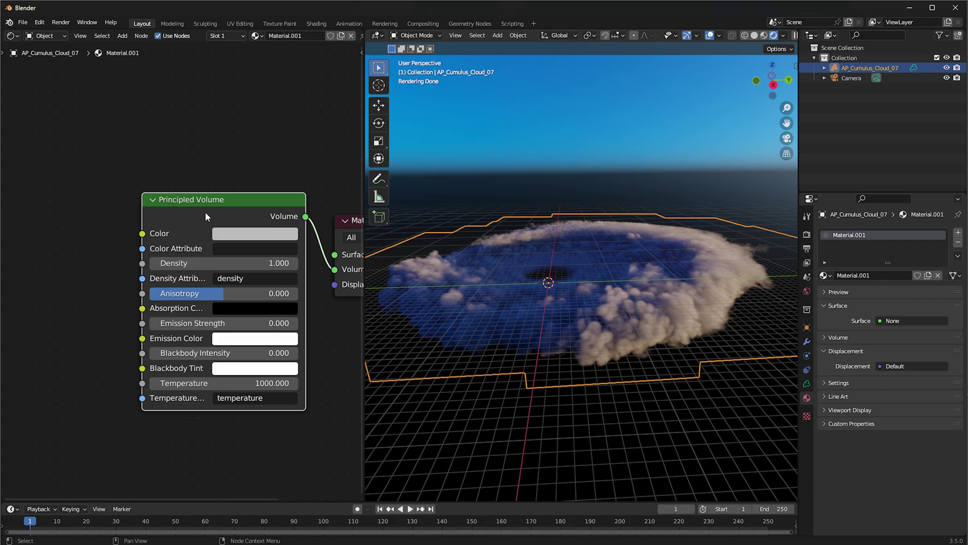
# - In Blender, replace the Principled Volume node with a Volume Scatter node connected to the Material Output's Volume input
pyautogui.click(264, 175)
pyautogui.moveTo(264, 176); pyautogui.dragTo(232, 172, button='middle')
pyautogui.moveTo(177, 134); pyautogui.dragTo(153, 218)
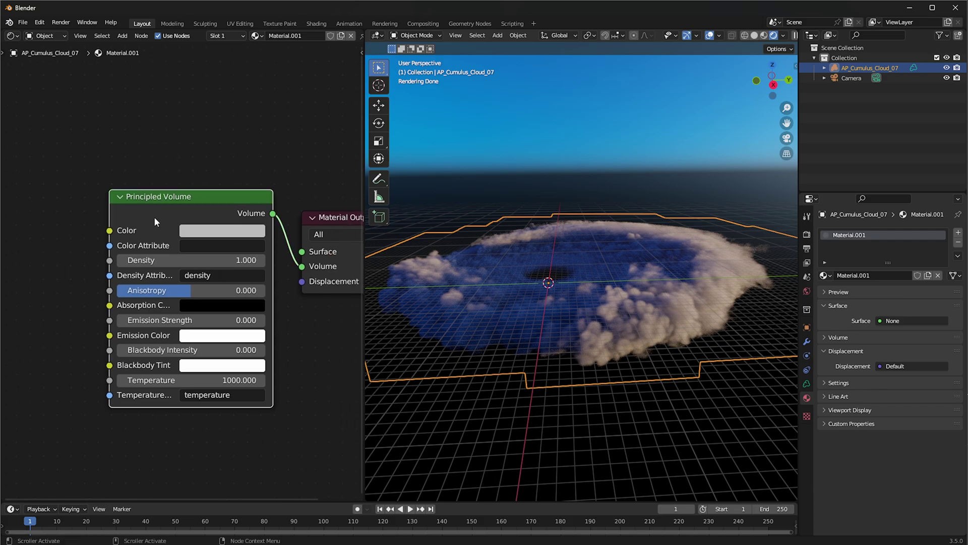
pyautogui.press('x')
pyautogui.hotkey('shift', 'a')
pyautogui.click(162, 211)
pyautogui.write('volume s')
pyautogui.press('Return')
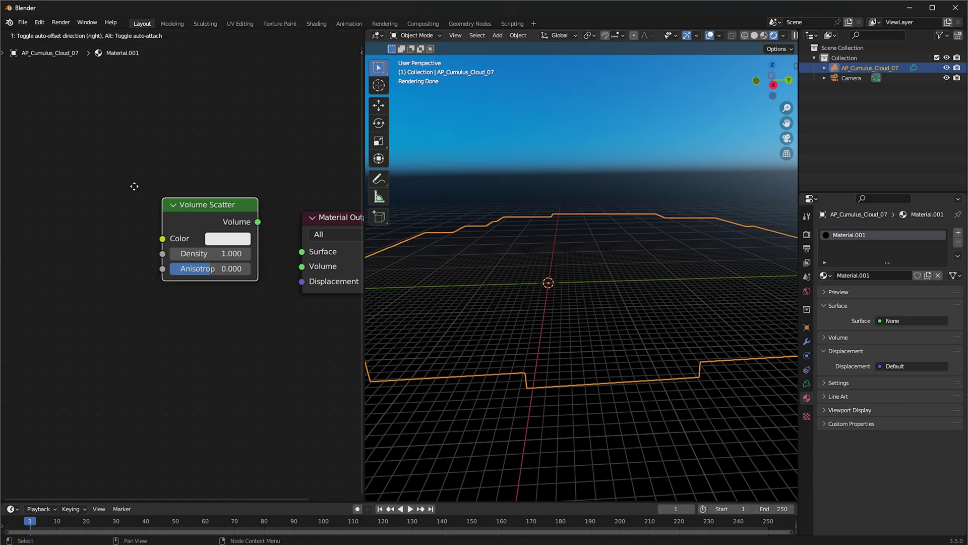
pyautogui.click(134, 186)
pyautogui.moveTo(228, 219); pyautogui.dragTo(302, 266)
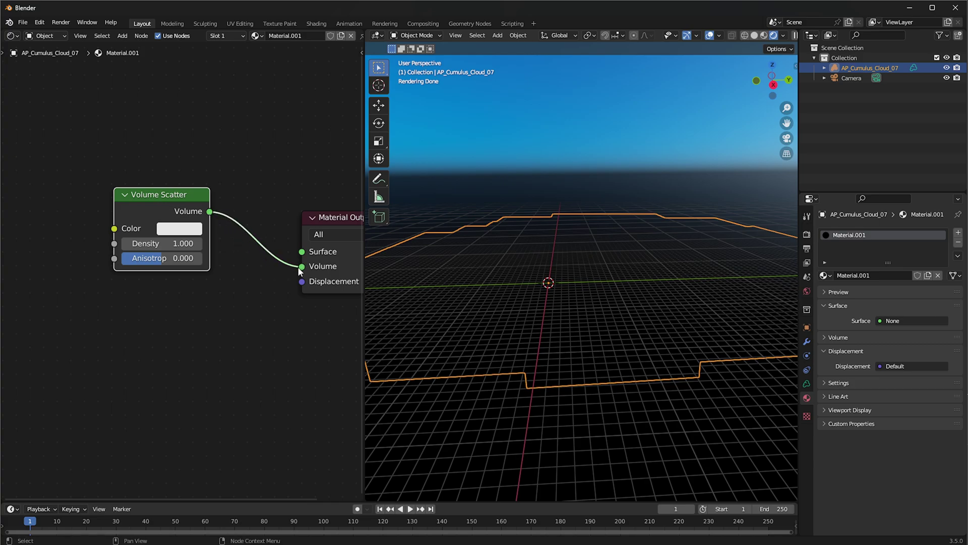
# - Set the Volume Scatter node's anisotropy to 0.5
pyautogui.moveTo(183, 281); pyautogui.dragTo(203, 281, button='middle')
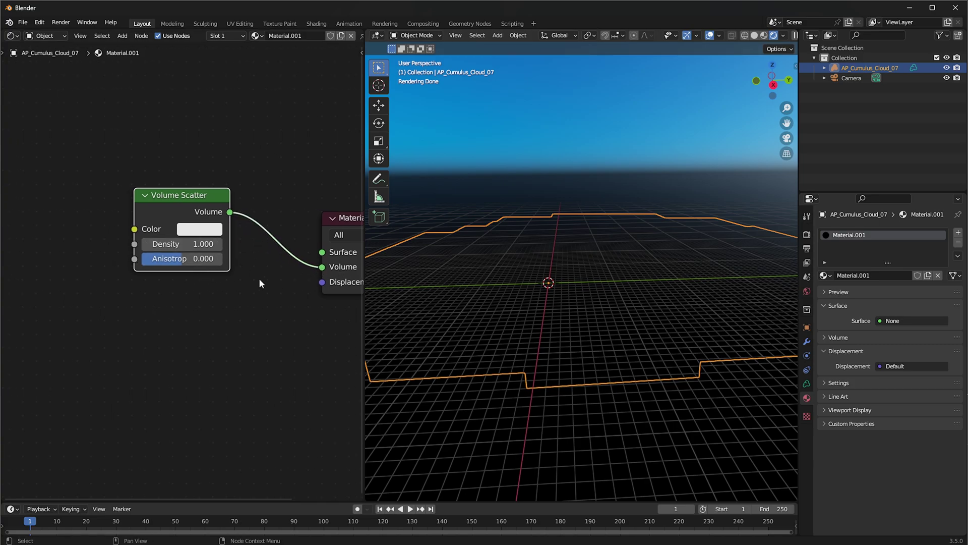
pyautogui.click(202, 260)
pyautogui.write('0.5')
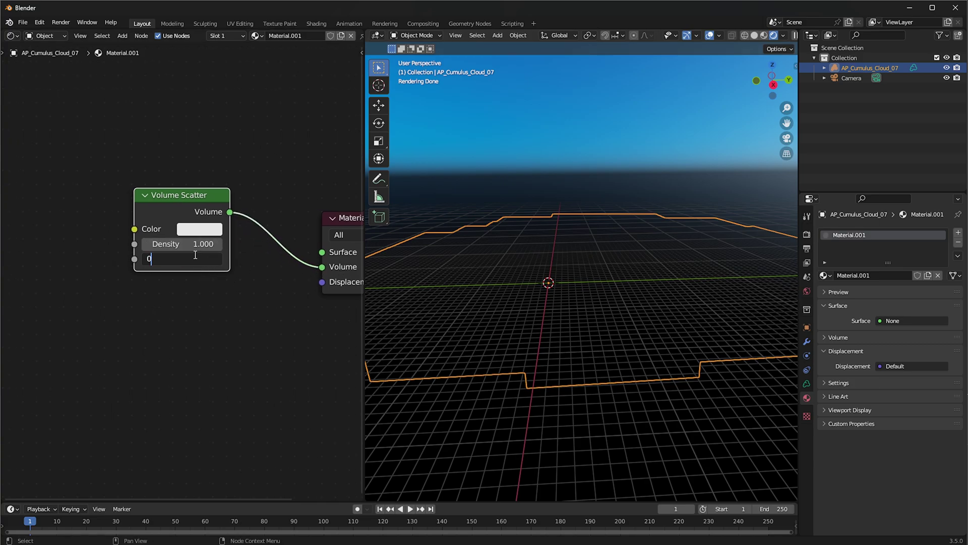
pyautogui.press('Return')
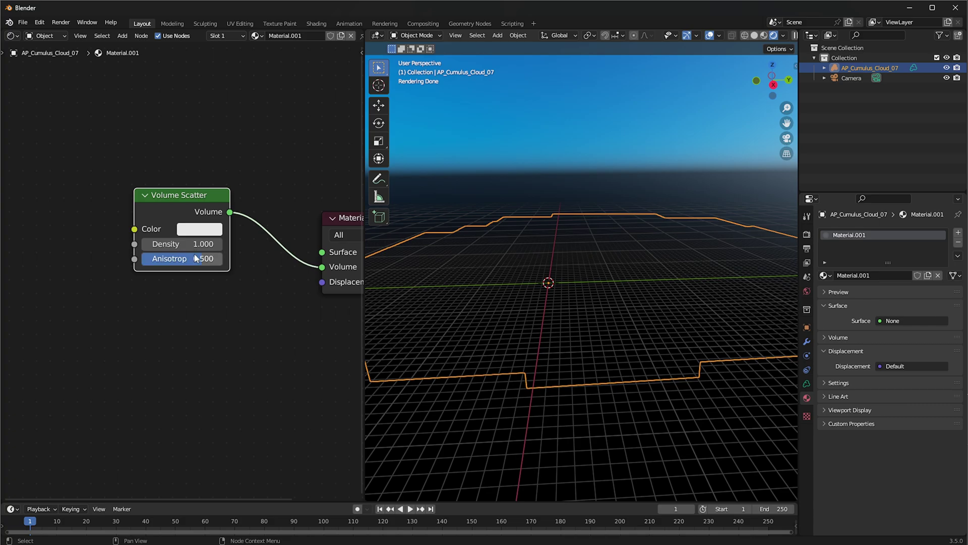
pyautogui.moveTo(598, 319); pyautogui.dragTo(619, 327, button='middle')
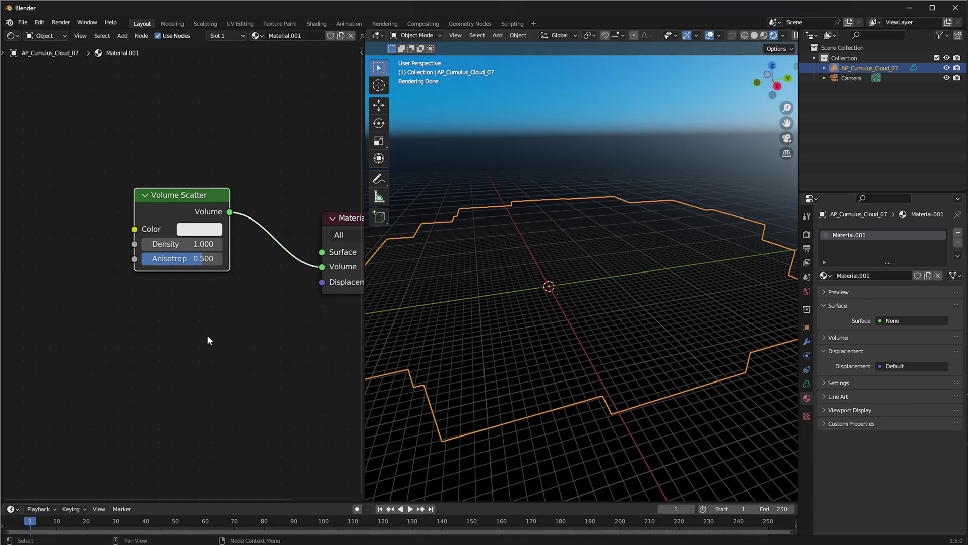
# - Try adjusting the density of the Volume Scatter node and undo the adjustment
pyautogui.moveTo(68, 303); pyautogui.dragTo(108, 308, button='middle')
pyautogui.moveTo(202, 213)
pyautogui.mouseDown()
pyautogui.moveTo(162, 217)
pyautogui.moveTo(194, 220)
pyautogui.mouseUp()
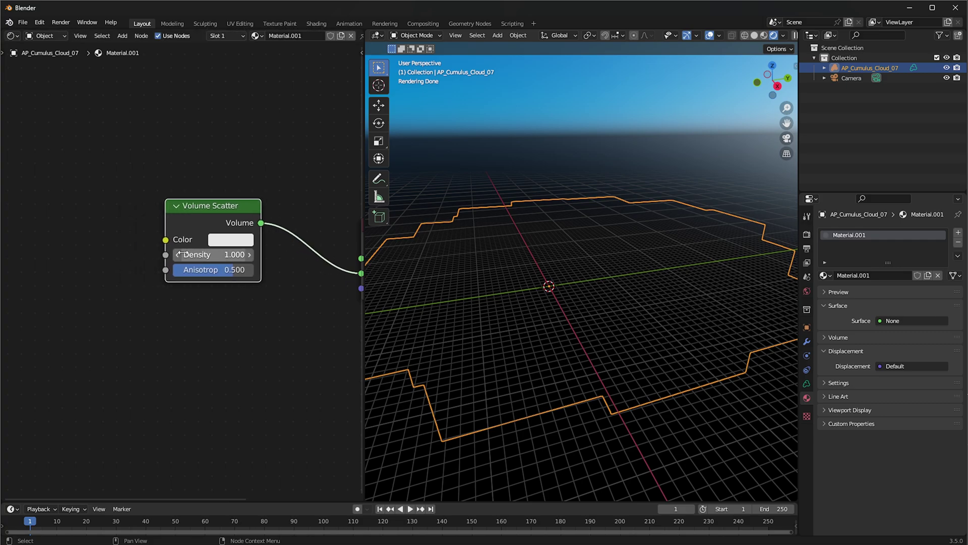
pyautogui.moveTo(200, 256); pyautogui.dragTo(215, 256)
pyautogui.hotkey('ctrl', 'z')
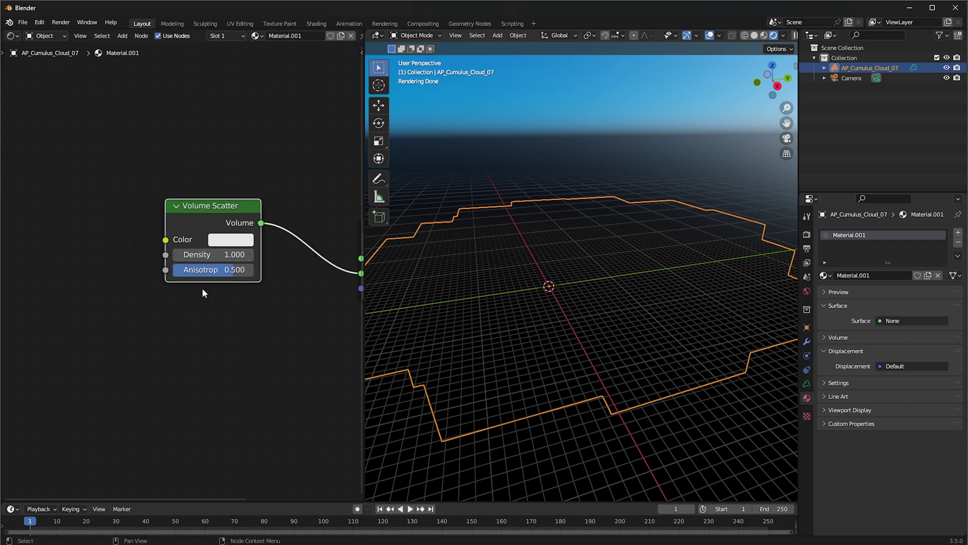
pyautogui.moveTo(228, 291); pyautogui.dragTo(162, 276, button='middle')
pyautogui.moveTo(17, 191); pyautogui.dragTo(152, 199, button='middle')
pyautogui.scroll(-1, 141, 212)
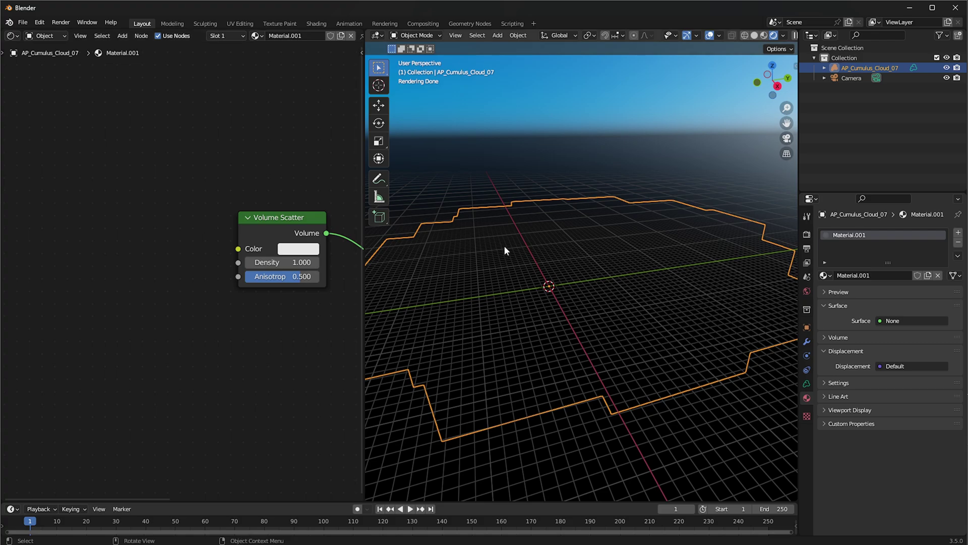
pyautogui.moveTo(589, 191); pyautogui.dragTo(623, 195, button='middle')
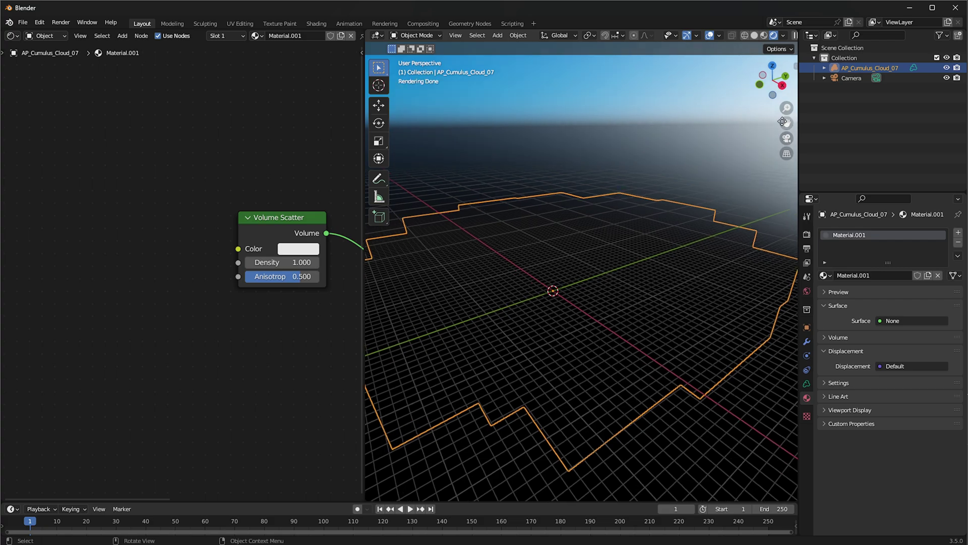
# - Add a Light Path node and connect its Is Shadow Ray output to the Volume Scatter node's Density input
pyautogui.click(283, 227)
pyautogui.moveTo(169, 220); pyautogui.dragTo(190, 220, button='middle')
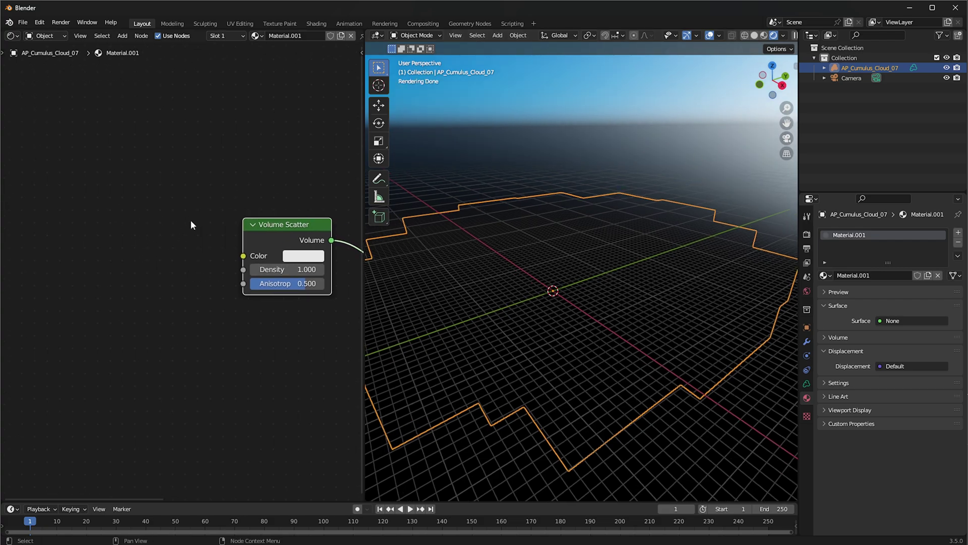
pyautogui.hotkey('shift', 'a')
pyautogui.write('ligh')
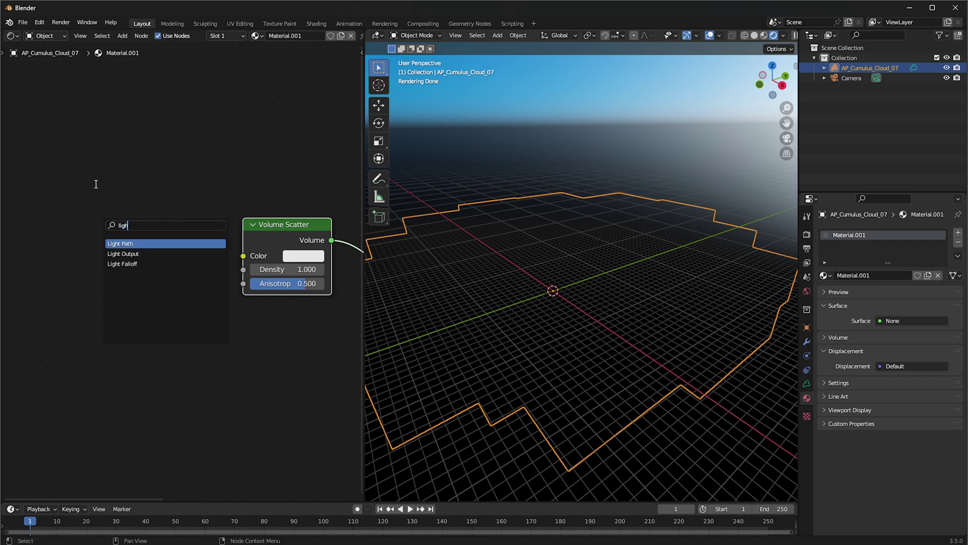
pyautogui.press('Return')
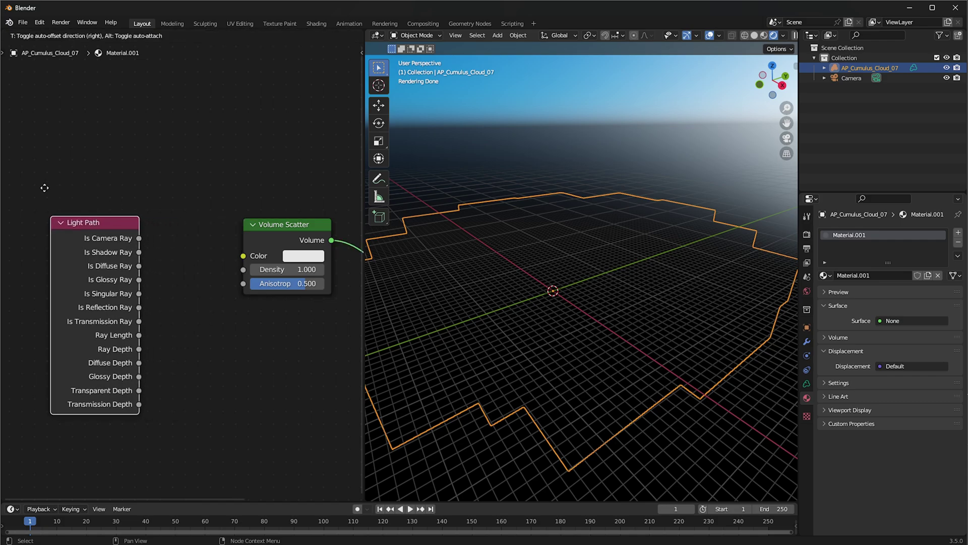
pyautogui.click(126, 256)
pyautogui.moveTo(137, 252); pyautogui.dragTo(245, 268)
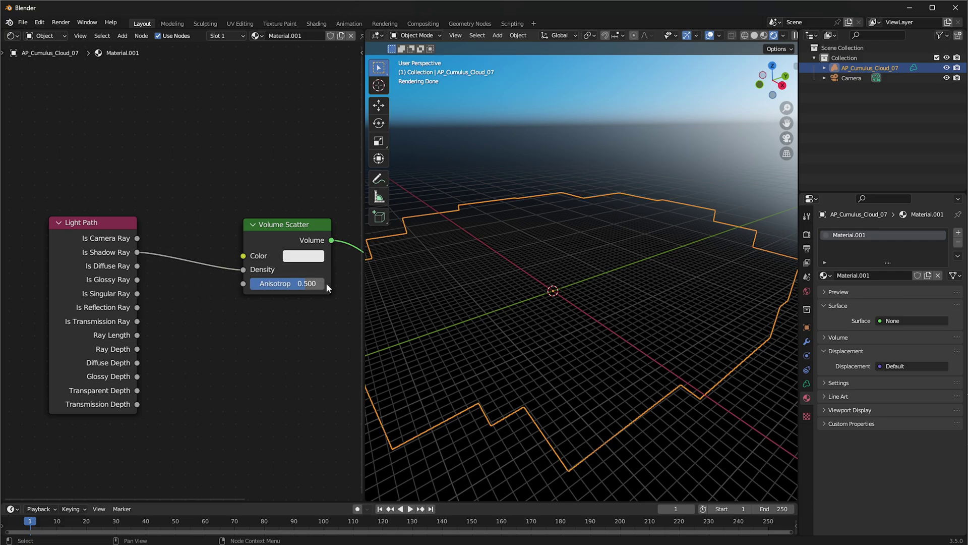
# - Spread the Light Path and Volume Scatter nodes apart to make room between them
pyautogui.scroll(1, 249, 320)
pyautogui.click(60, 232)
pyautogui.moveTo(59, 229)
pyautogui.mouseDown()
pyautogui.moveTo(15, 234)
pyautogui.moveTo(57, 222)
pyautogui.mouseUp()
pyautogui.moveTo(155, 236); pyautogui.dragTo(132, 237, button='middle')
pyautogui.click(158, 225)
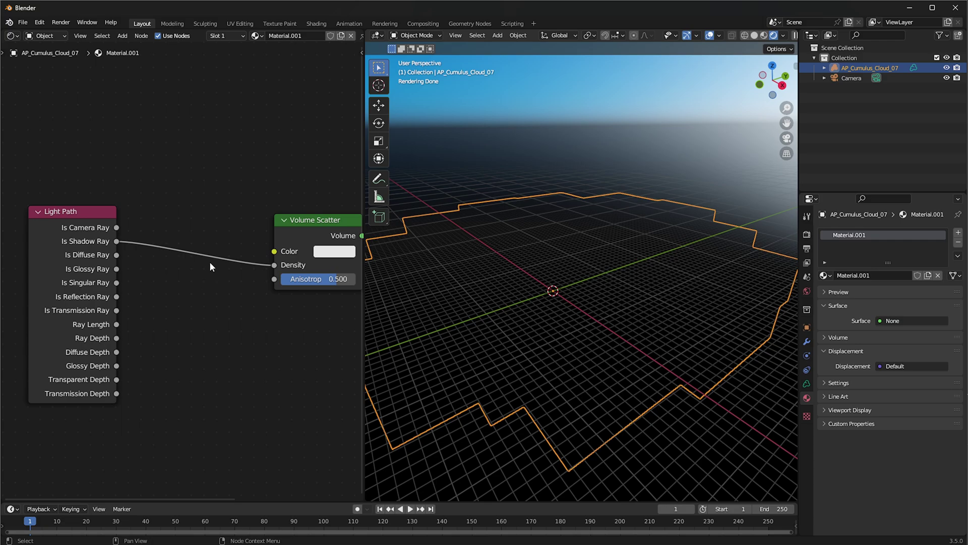
pyautogui.click(281, 248)
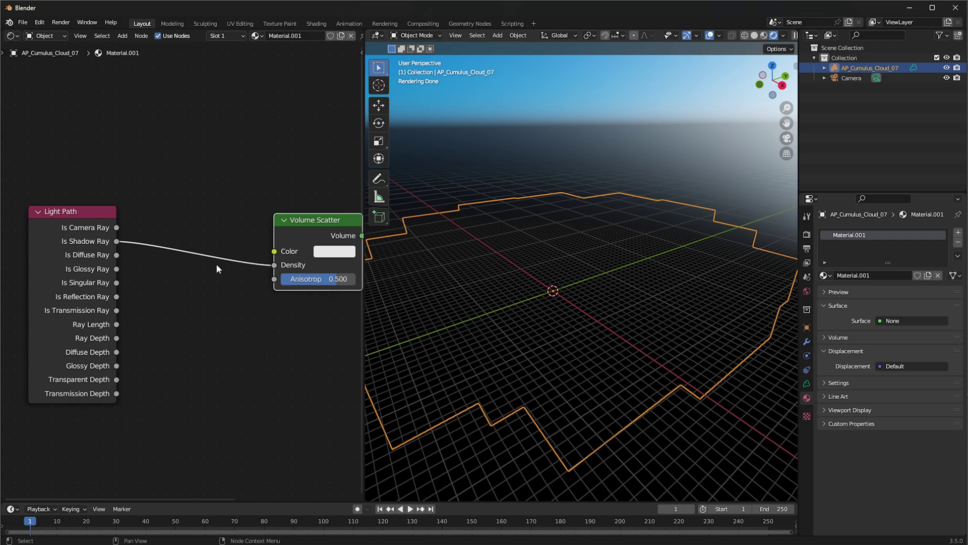
pyautogui.click(210, 250)
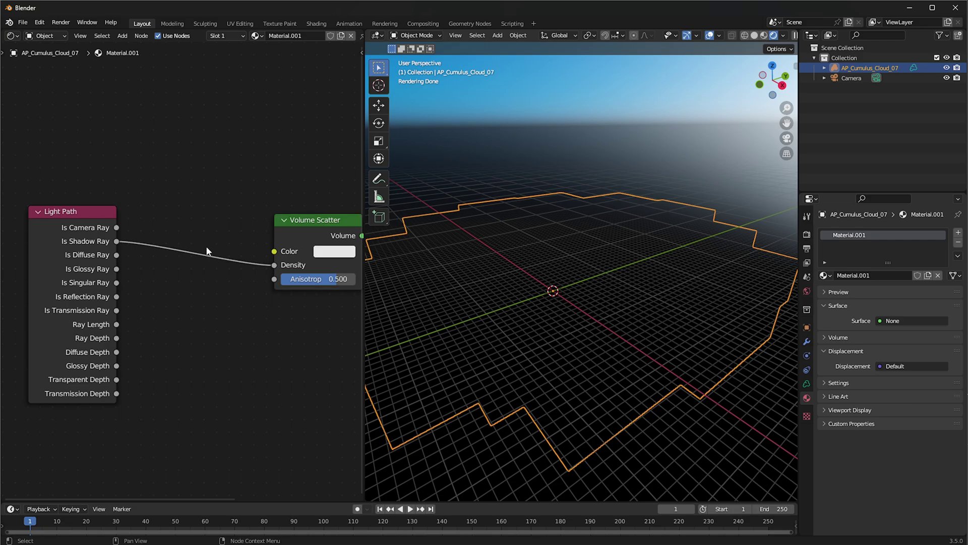
# - Insert a Mix node between Light Path and Volume Scatter, with Is Shadow Ray connected to the Mix Factor
pyautogui.hotkey('shift', 'a')
pyautogui.click(208, 248)
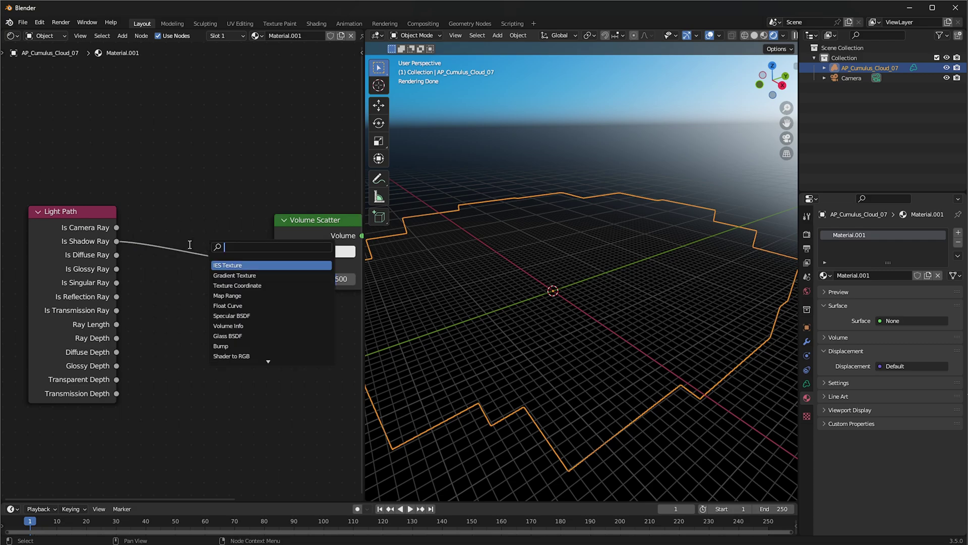
pyautogui.write('mix')
pyautogui.press('Return')
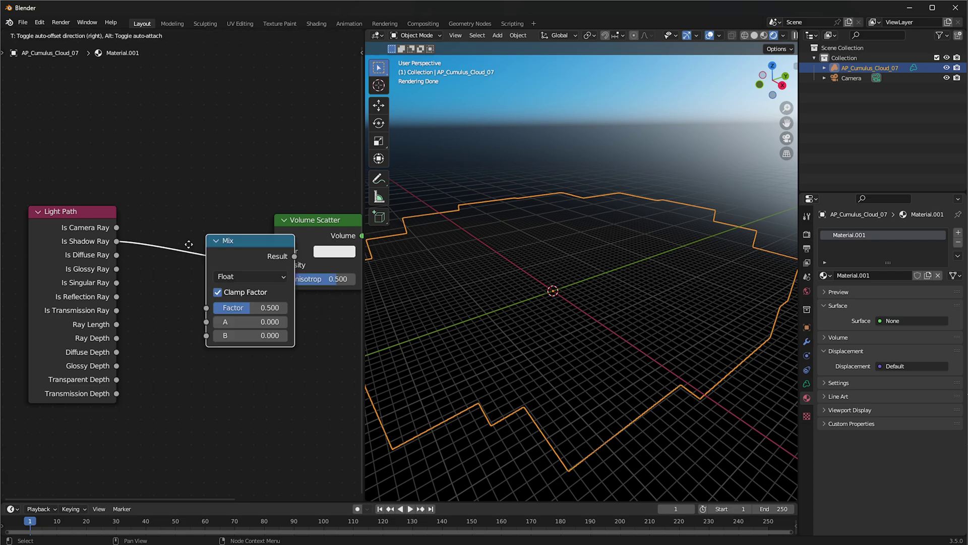
pyautogui.click(150, 211)
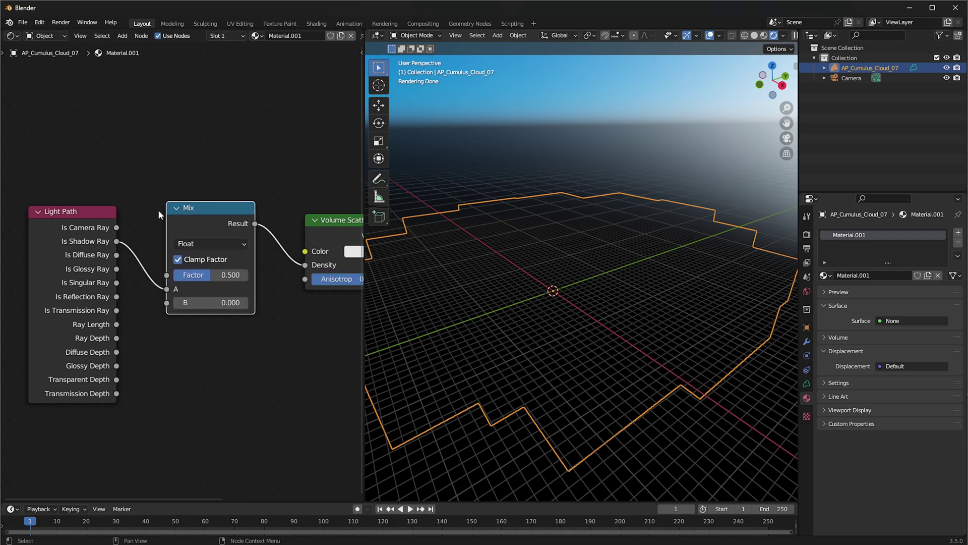
pyautogui.moveTo(60, 225); pyautogui.dragTo(40, 218)
pyautogui.moveTo(166, 289)
pyautogui.mouseDown()
pyautogui.moveTo(147, 264)
pyautogui.moveTo(167, 275)
pyautogui.mouseUp()
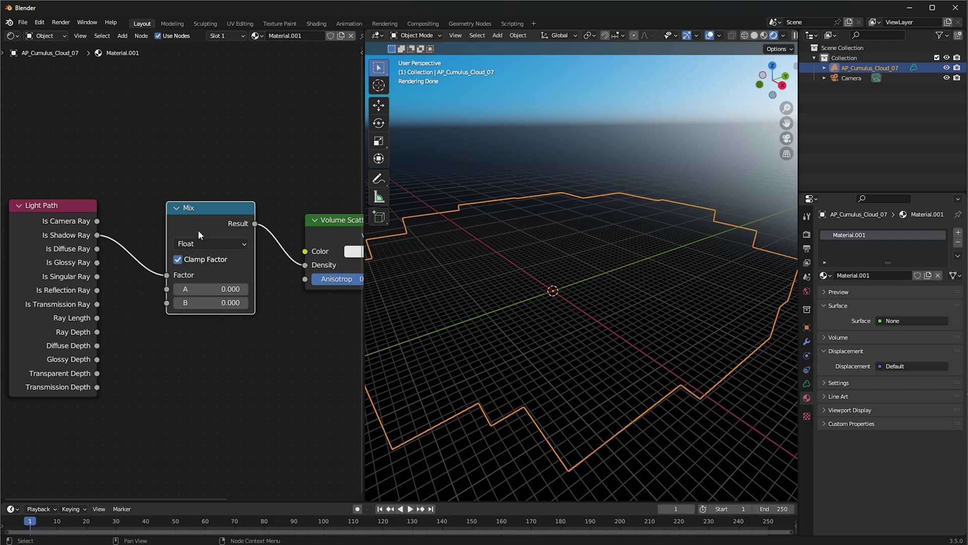
# - Set the Mix node's A value to 100 and its B value to 10
pyautogui.click(194, 303)
pyautogui.write('10')
pyautogui.click(237, 286)
pyautogui.write('100')
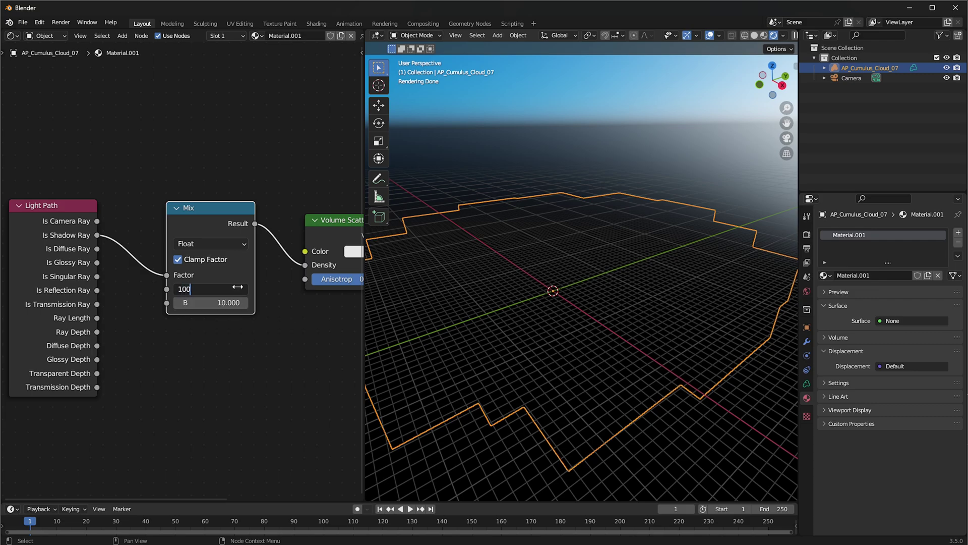
pyautogui.press('Return')
pyautogui.moveTo(525, 282); pyautogui.dragTo(558, 279, button='middle')
pyautogui.scroll(-3, 212, 333)
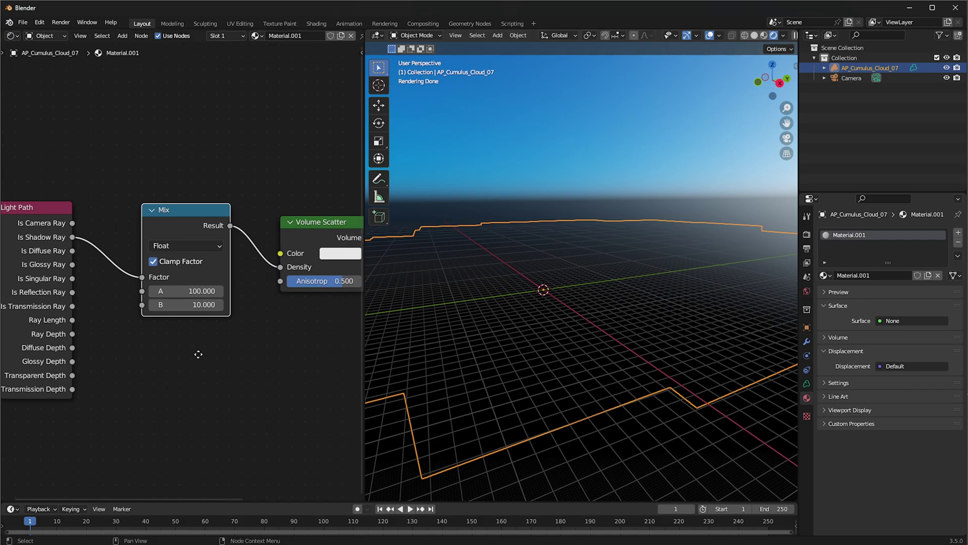
# - Duplicate the Volume Scatter node below the original and connect the Mix Result to the copy's Color input
pyautogui.moveTo(266, 320); pyautogui.dragTo(199, 321, button='middle')
pyautogui.moveTo(107, 353); pyautogui.dragTo(275, 319, button='middle')
pyautogui.moveTo(130, 269); pyautogui.dragTo(78, 268)
pyautogui.moveTo(336, 271); pyautogui.dragTo(221, 290, button='middle')
pyautogui.click(266, 222)
pyautogui.hotkey('shift', 'd')
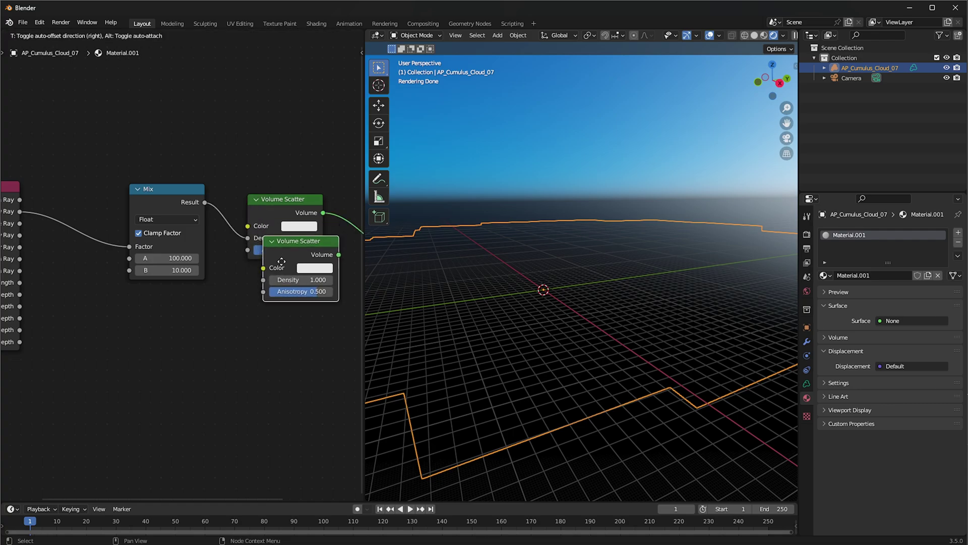
pyautogui.click(267, 292)
pyautogui.scroll(2, 206, 321)
pyautogui.moveTo(170, 307); pyautogui.dragTo(100, 306, button='middle')
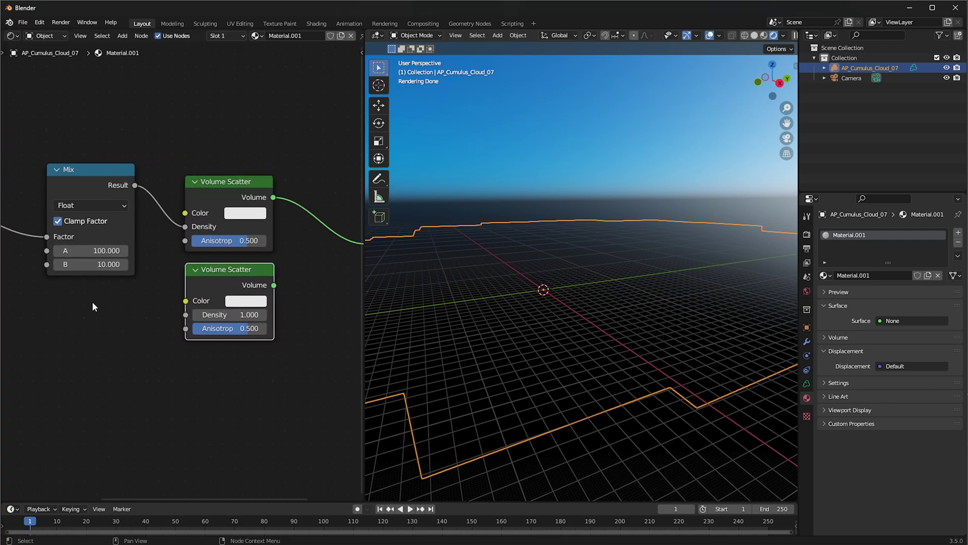
pyautogui.moveTo(135, 187); pyautogui.dragTo(183, 304)
# - Combine both Volume Scatter nodes with an Add Shader node placed before the Material Output's Volume input
pyautogui.moveTo(271, 301); pyautogui.dragTo(198, 331, button='middle')
pyautogui.hotkey('shift', 'a')
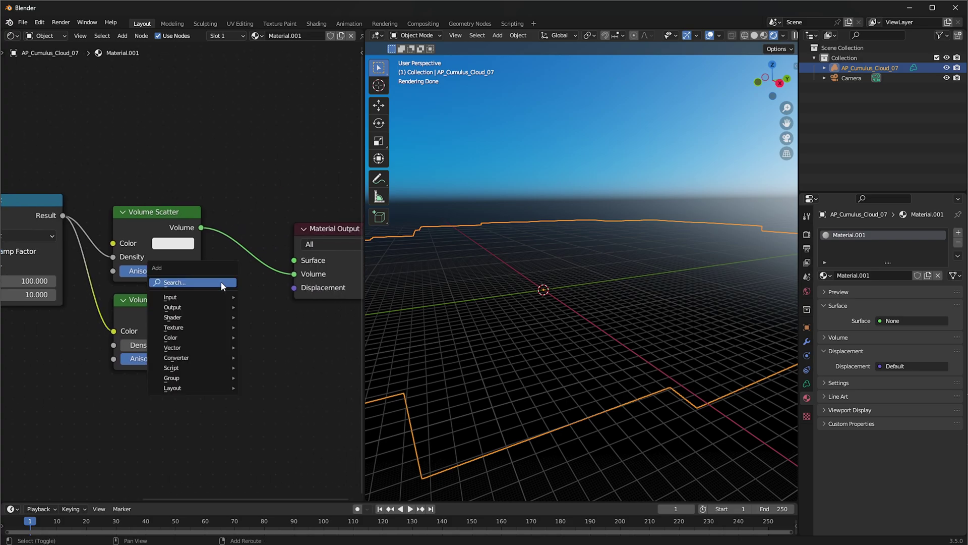
pyautogui.click(222, 284)
pyautogui.write('add')
pyautogui.click(259, 299)
pyautogui.click(256, 257)
pyautogui.moveTo(203, 317); pyautogui.dragTo(260, 283)
pyautogui.moveTo(259, 319); pyautogui.dragTo(197, 328, button='middle')
pyautogui.scroll(-1, 197, 329)
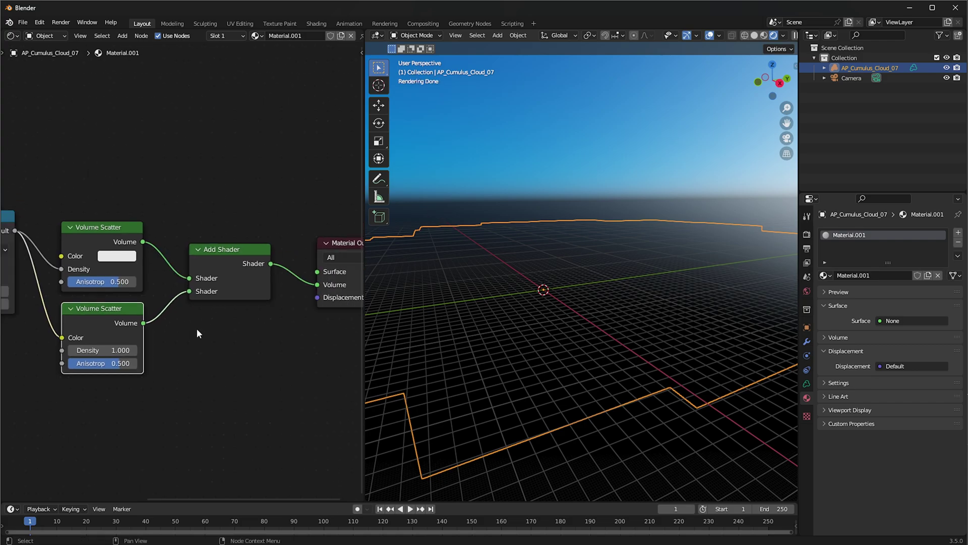
# - Set the lower Volume Scatter's anisotropy to 0.9 and move its Mix connection from Color to Density
pyautogui.click(95, 364)
pyautogui.write('0.9')
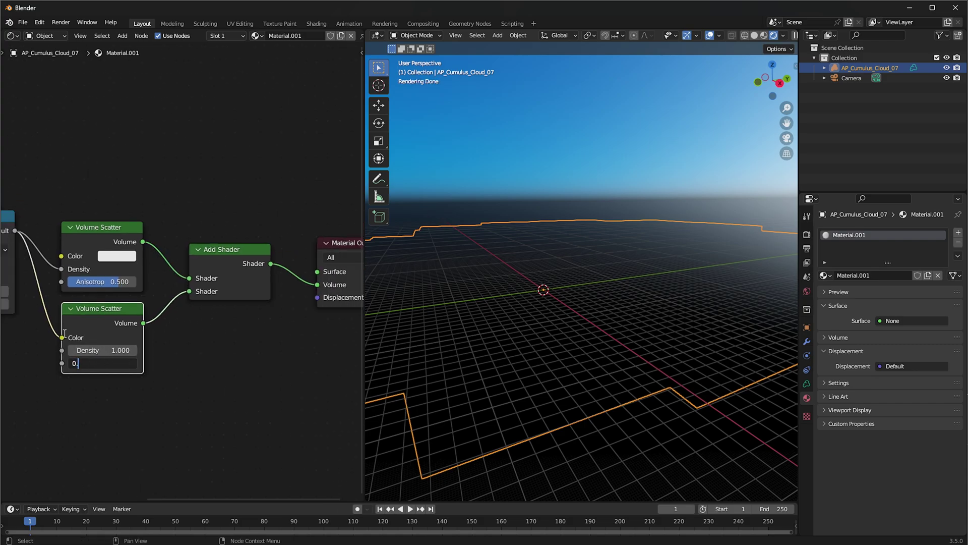
pyautogui.press('Return')
pyautogui.moveTo(203, 342); pyautogui.dragTo(273, 343, button='middle')
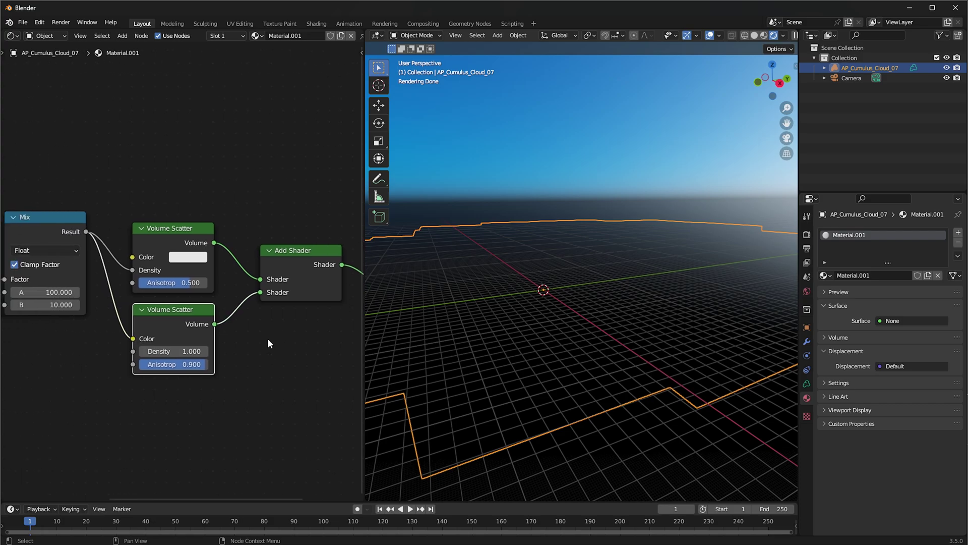
pyautogui.moveTo(132, 344)
pyautogui.mouseDown()
pyautogui.moveTo(113, 365)
pyautogui.moveTo(133, 351)
pyautogui.mouseUp()
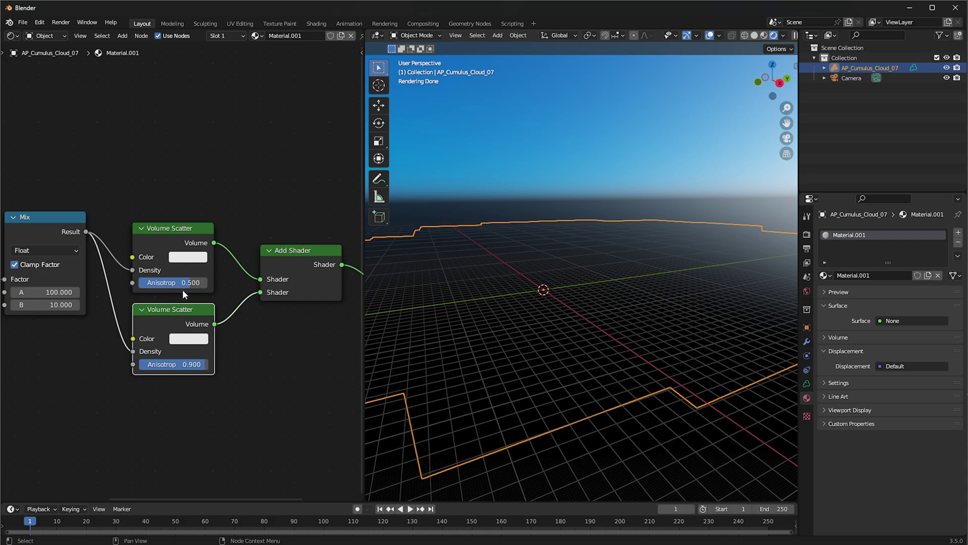
pyautogui.moveTo(95, 377); pyautogui.dragTo(146, 349, button='middle')
pyautogui.scroll(-1, 119, 366)
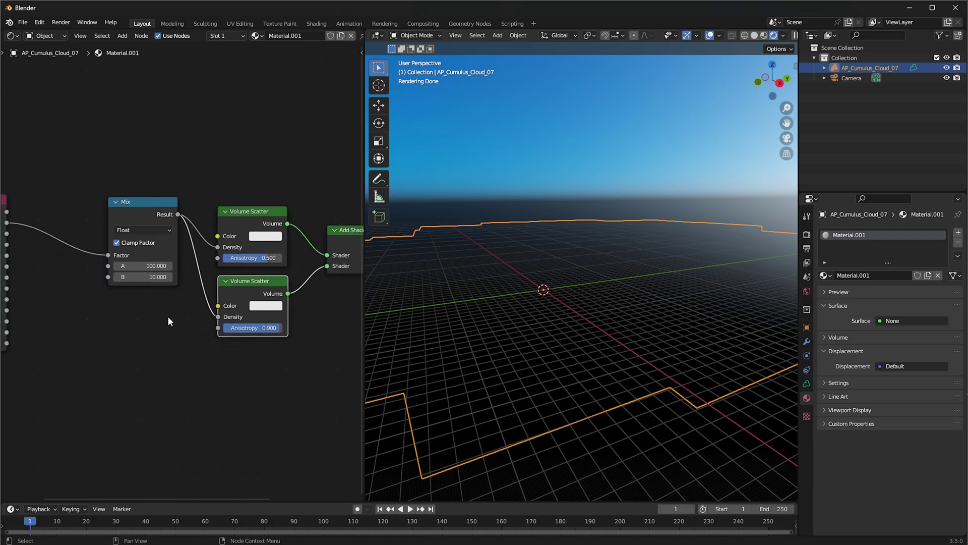
# - Reposition the Light Path node farther from the Mix node, roughly level with its Factor input
pyautogui.moveTo(134, 296); pyautogui.dragTo(219, 288, button='middle')
pyautogui.click(52, 225)
pyautogui.moveTo(81, 277); pyautogui.dragTo(142, 249, button='middle')
pyautogui.moveTo(75, 244); pyautogui.dragTo(27, 259)
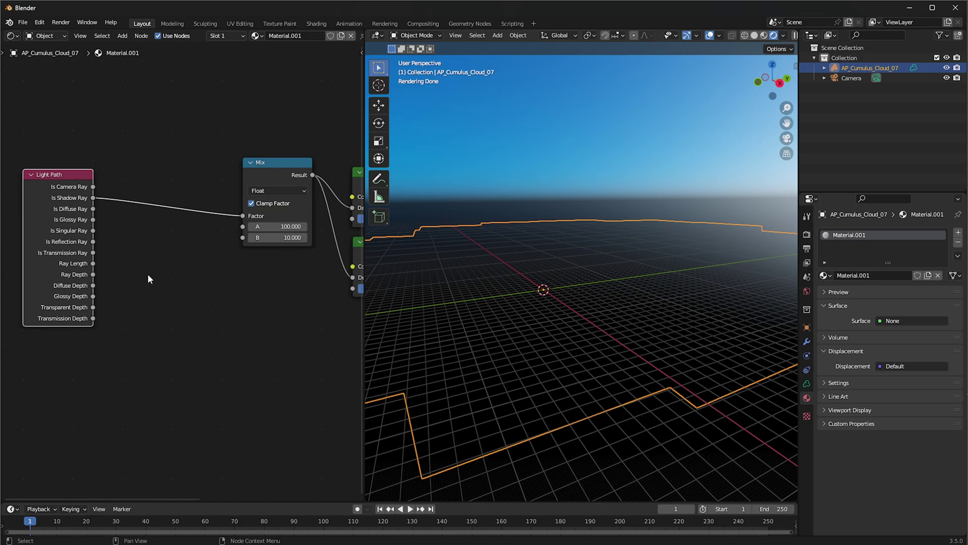
pyautogui.moveTo(196, 282); pyautogui.dragTo(199, 270, button='middle')
pyautogui.moveTo(52, 252); pyautogui.dragTo(54, 273)
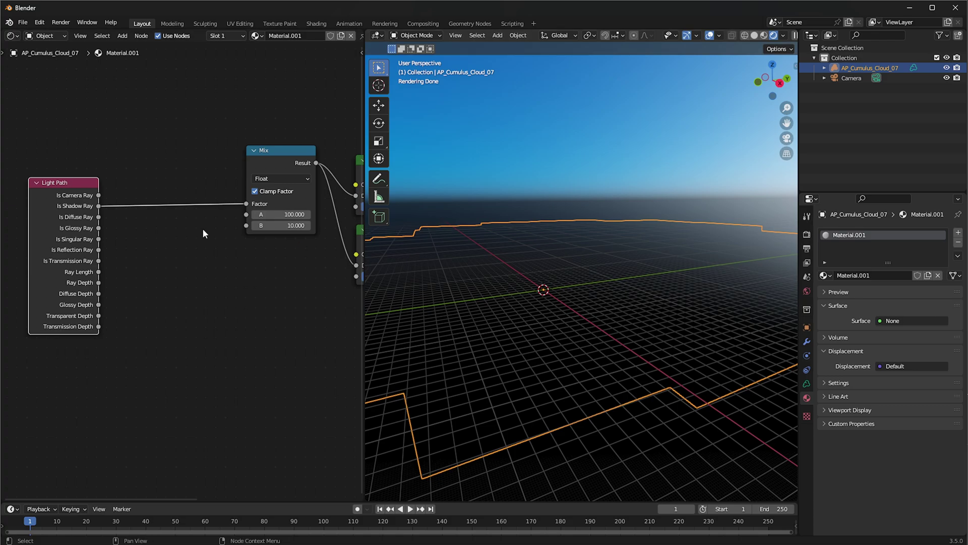
pyautogui.moveTo(277, 331); pyautogui.dragTo(257, 331, button='middle')
pyautogui.click(242, 174)
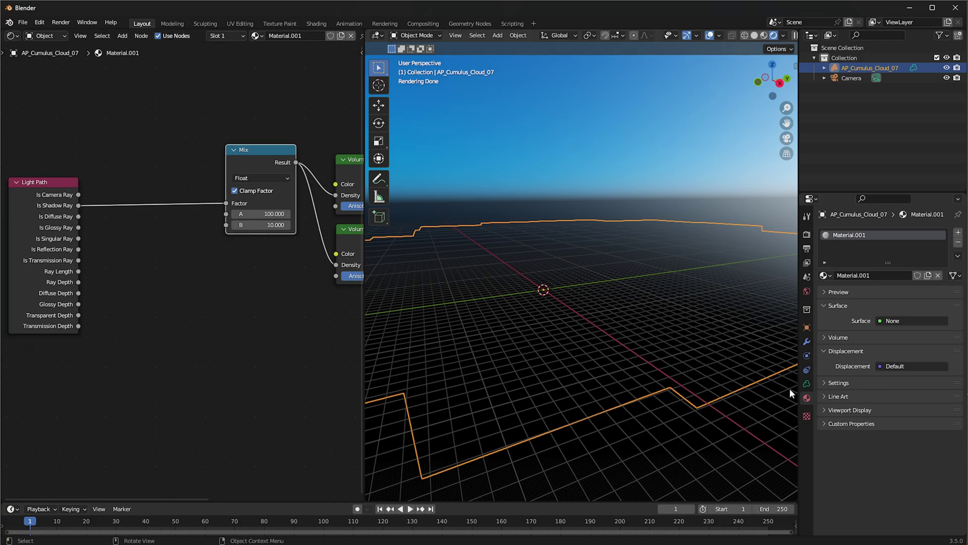
# - Set the maximum Volume light bounces to 32 in the Cycles render settings
pyautogui.click(807, 248)
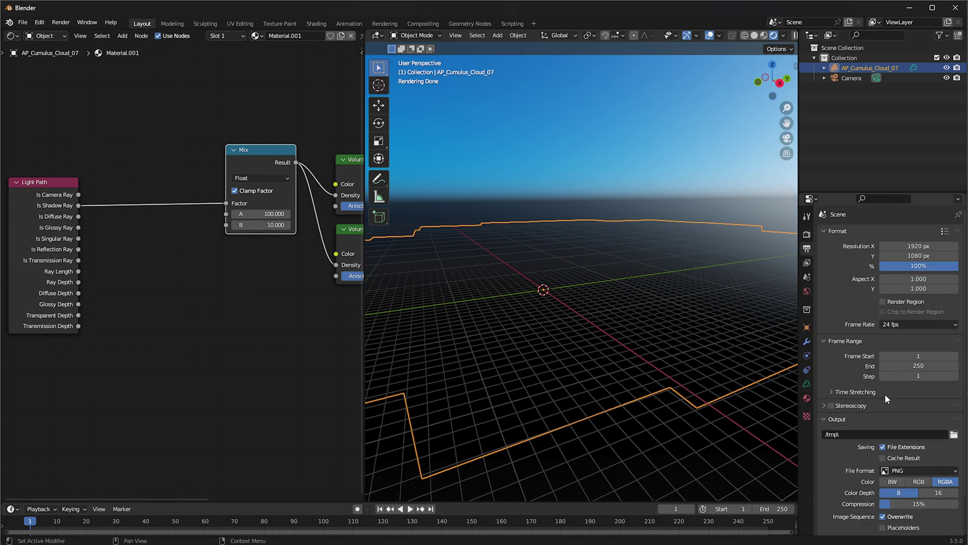
pyautogui.click(807, 234)
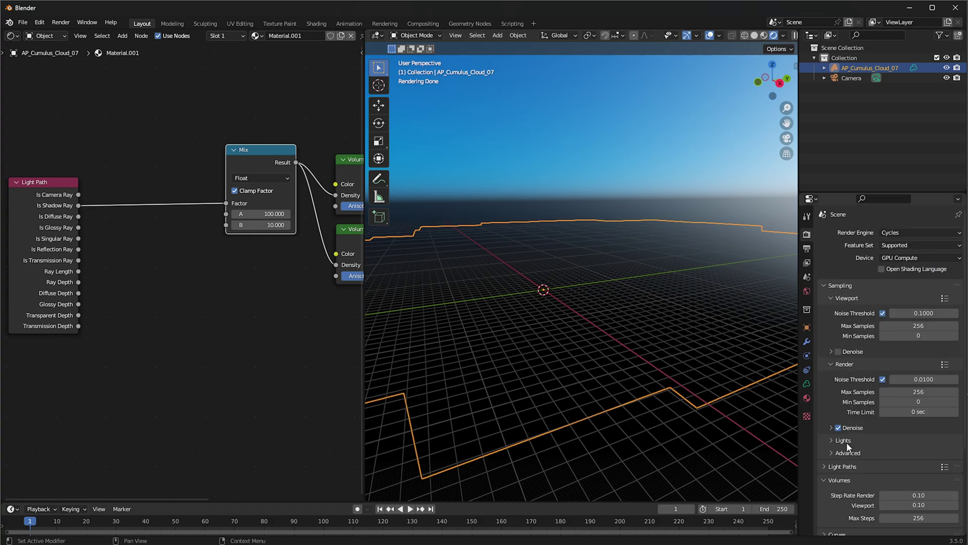
pyautogui.scroll(-5, 857, 433)
pyautogui.click(849, 355)
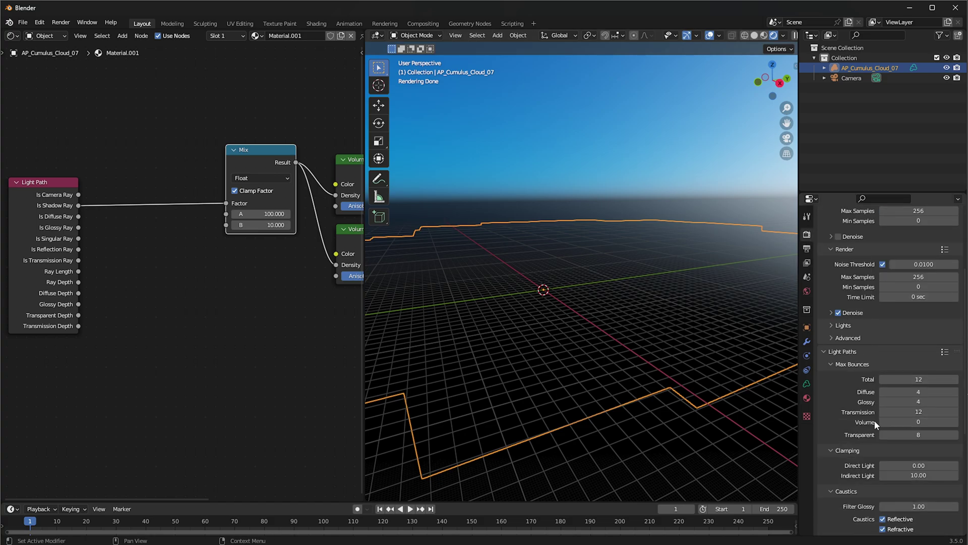
pyautogui.click(922, 423)
pyautogui.write('32')
pyautogui.press('Return')
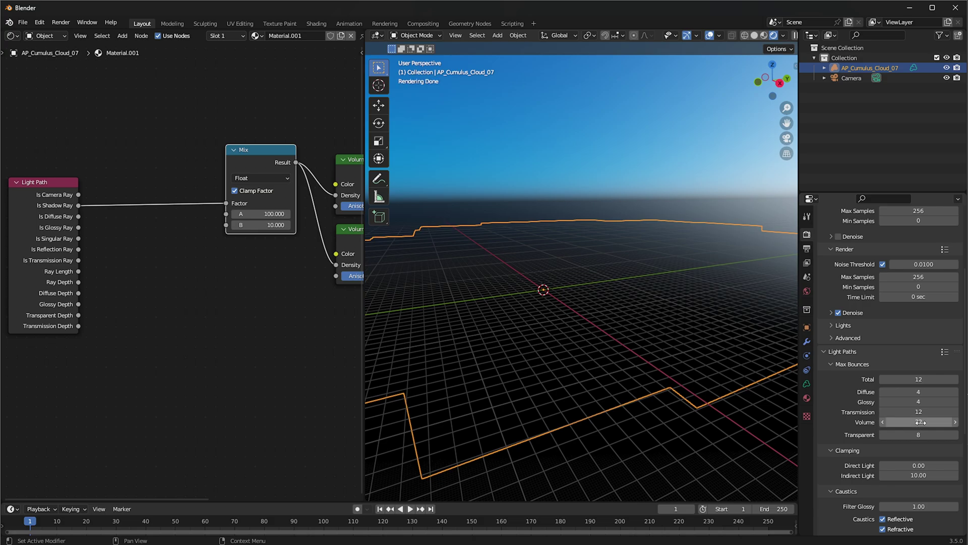
# - Add an Attribute node named density below the Light Path node and check the grid name in the cloud's volume data
pyautogui.moveTo(623, 304); pyautogui.dragTo(565, 305, button='middle')
pyautogui.moveTo(168, 290); pyautogui.dragTo(172, 253, button='middle')
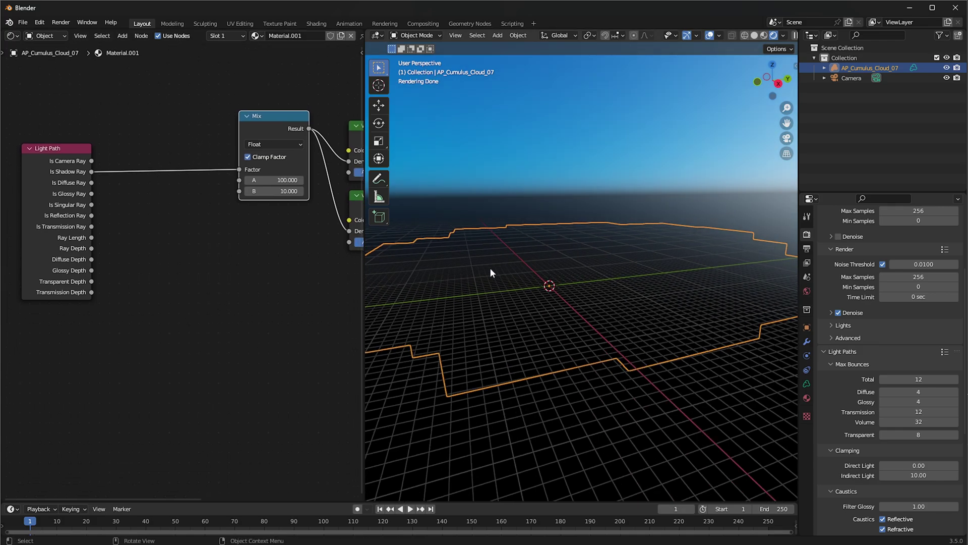
pyautogui.hotkey('shift', 'a')
pyautogui.click(101, 350)
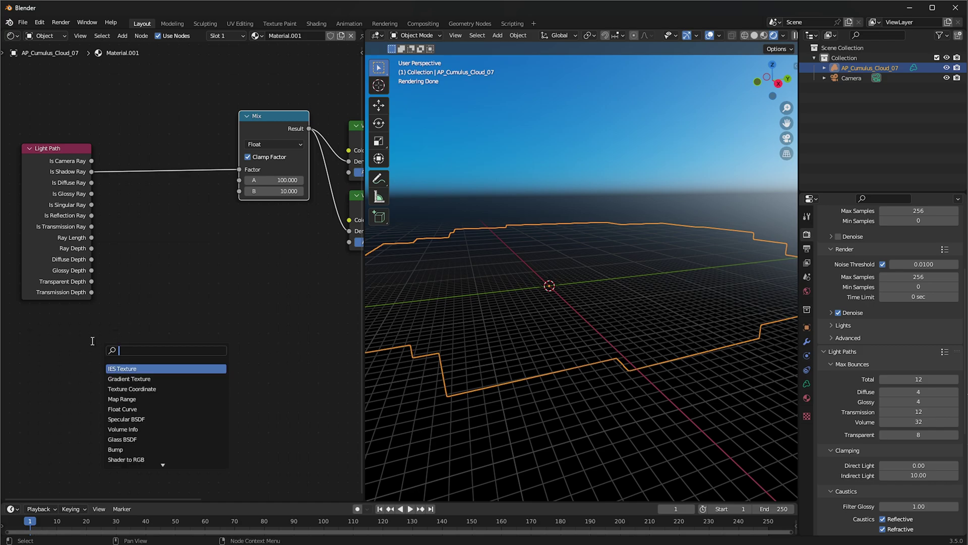
pyautogui.write('att')
pyautogui.press('Return')
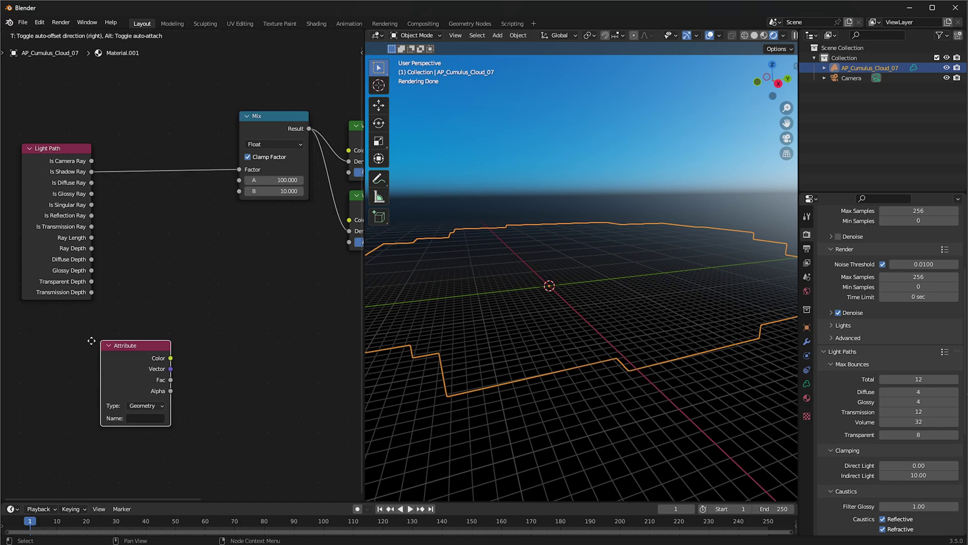
pyautogui.click(91, 348)
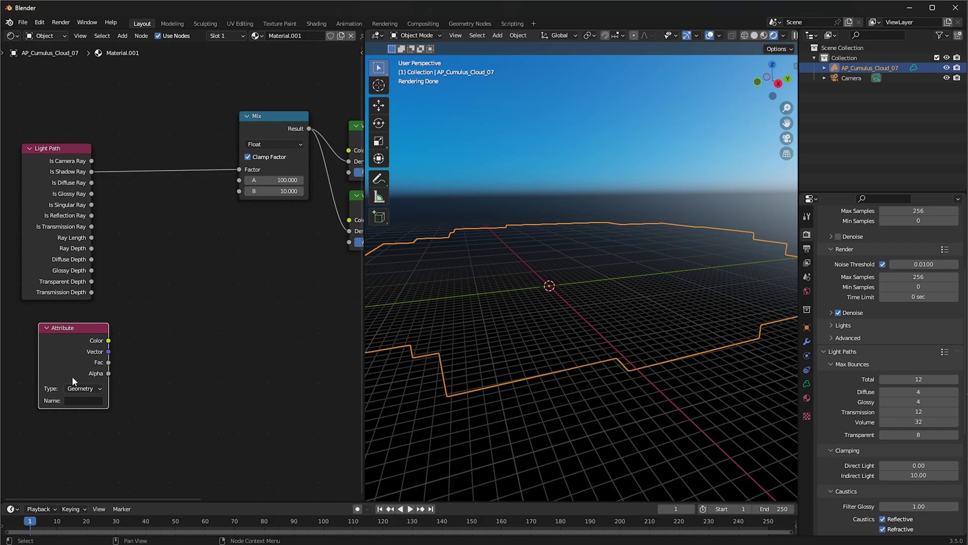
pyautogui.moveTo(74, 361); pyautogui.dragTo(54, 377)
pyautogui.moveTo(124, 380); pyautogui.dragTo(150, 375, button='middle')
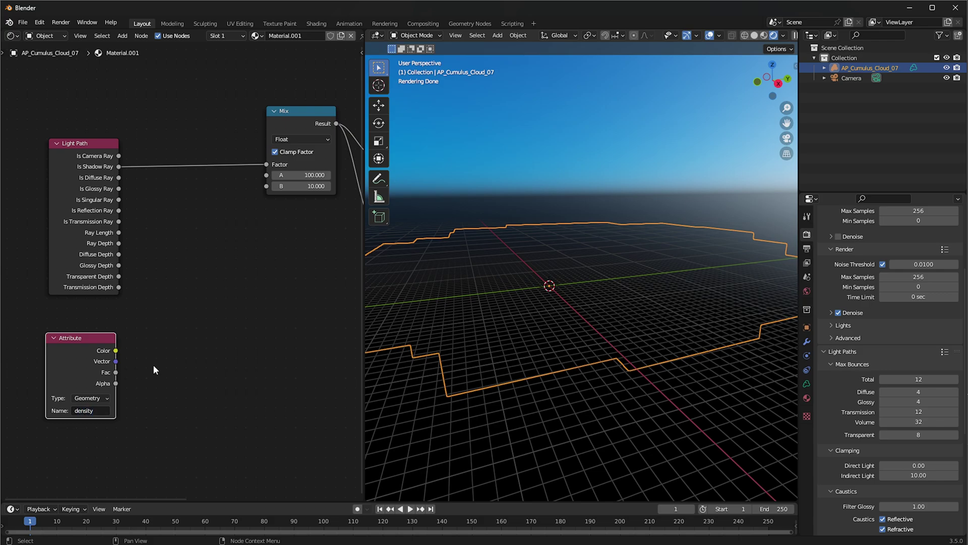
pyautogui.click(807, 381)
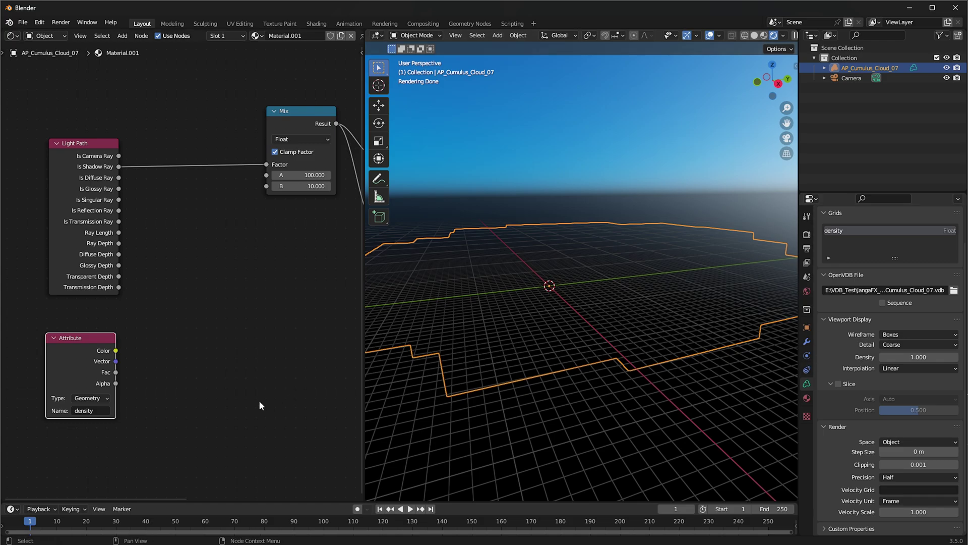
# - Add a Math node set to Multiply beside the Attribute node
pyautogui.hotkey('shift', 'a')
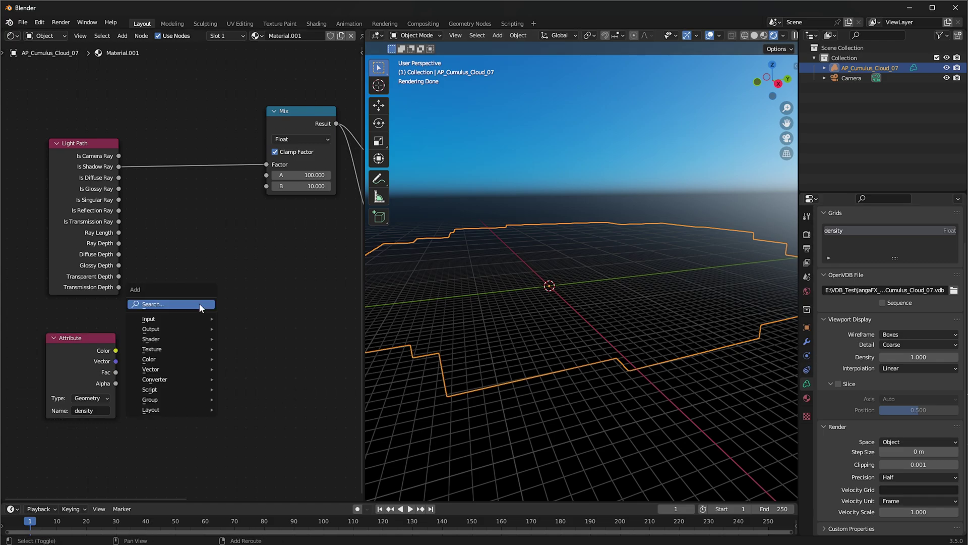
pyautogui.write('math')
pyautogui.press('Return')
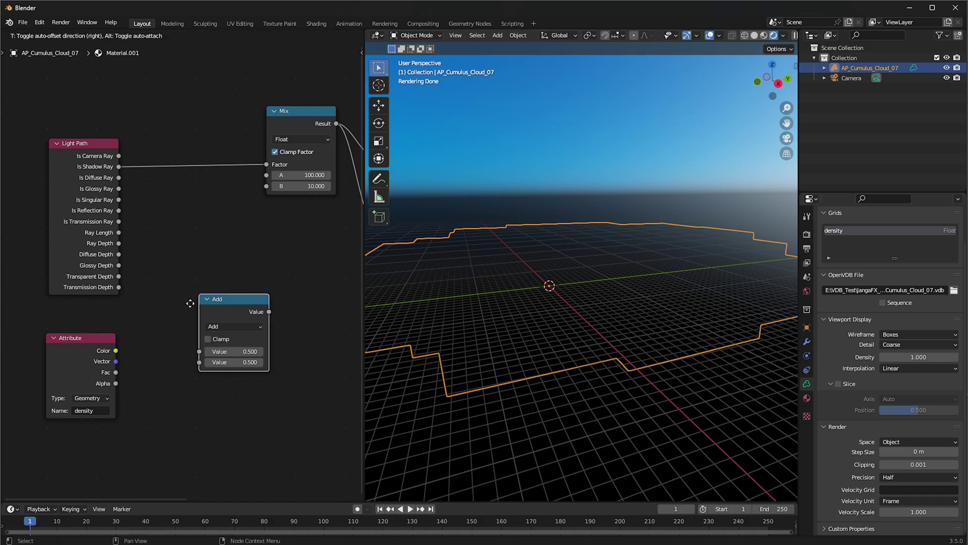
pyautogui.click(177, 301)
pyautogui.click(220, 324)
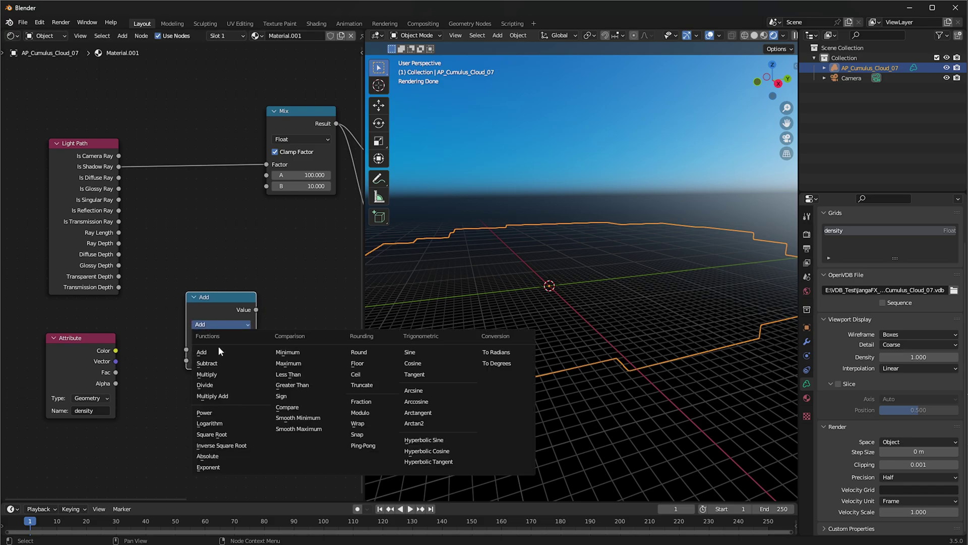
pyautogui.click(224, 374)
# - Connect the Attribute's Color and the Light Path's Ray Depth to the Multiply node's two Value inputs
pyautogui.moveTo(114, 352); pyautogui.dragTo(191, 346)
pyautogui.moveTo(211, 305); pyautogui.dragTo(211, 298)
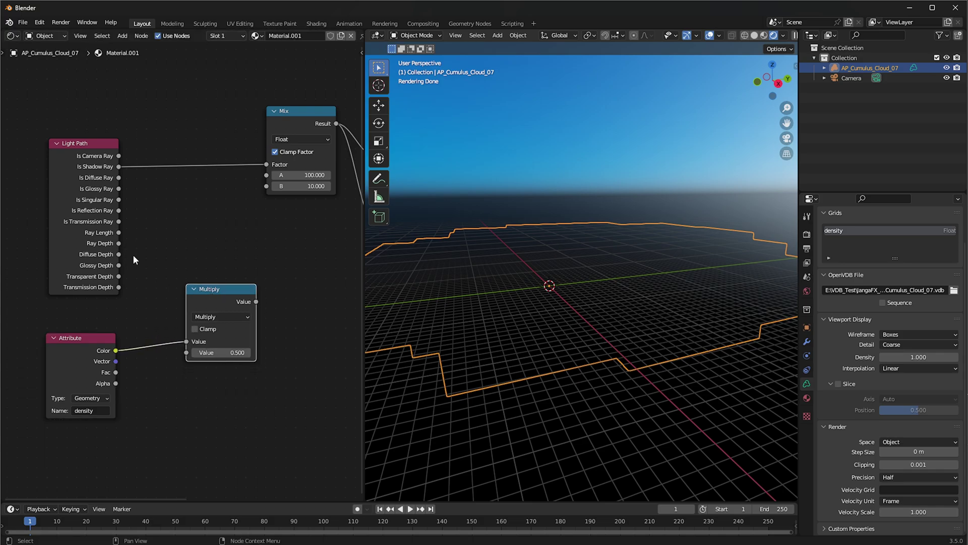
pyautogui.moveTo(120, 243); pyautogui.dragTo(186, 353)
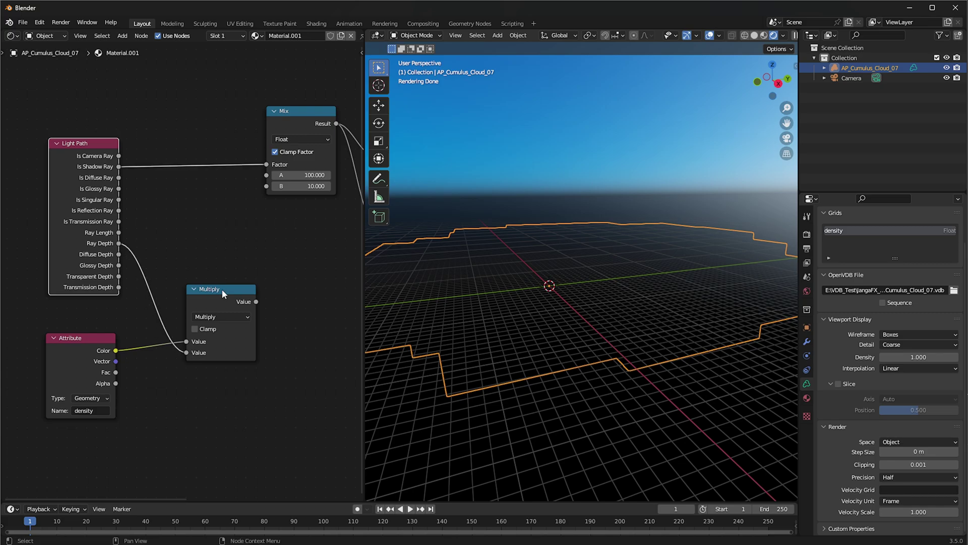
# - Move the Mix node closer to the Light Path node to make room before the Volume Scatter nodes
pyautogui.moveTo(283, 299); pyautogui.dragTo(196, 304, button='middle')
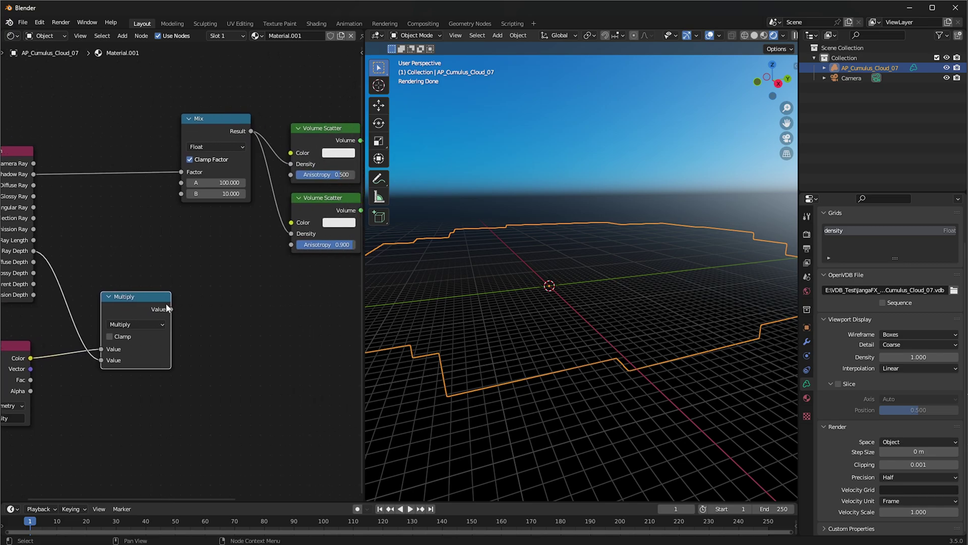
pyautogui.moveTo(172, 309); pyautogui.dragTo(197, 239)
pyautogui.click(212, 140)
pyautogui.moveTo(216, 138); pyautogui.dragTo(123, 143)
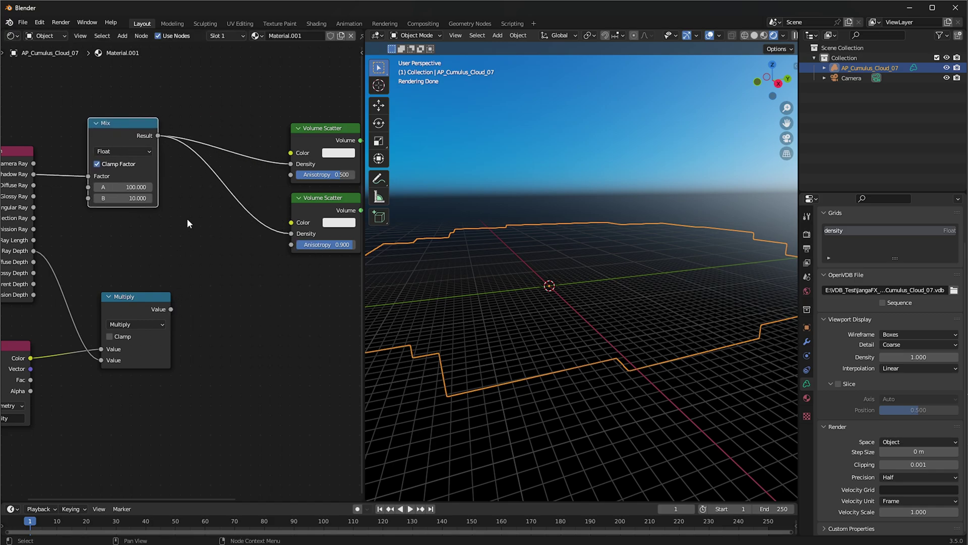
pyautogui.moveTo(120, 161); pyautogui.dragTo(143, 166, button='middle')
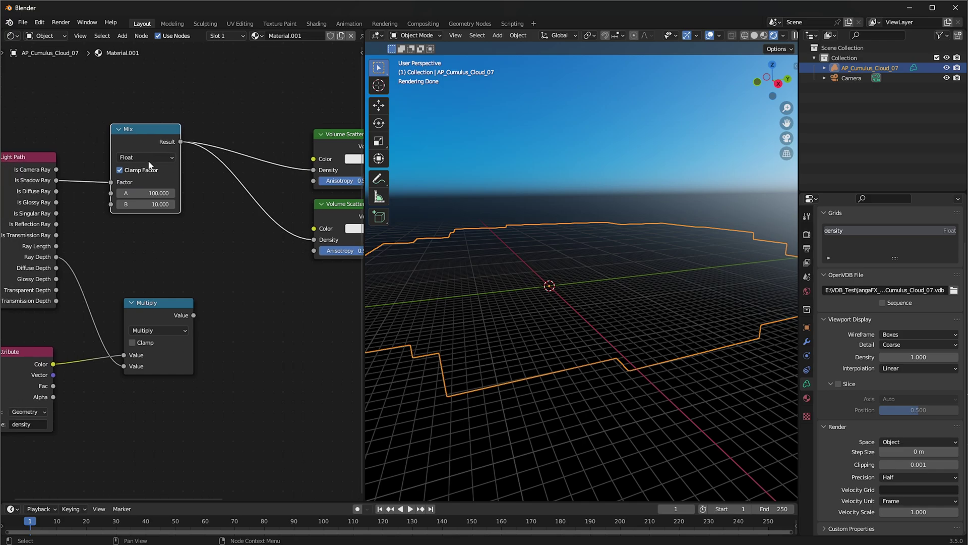
# - Duplicate the Multiply node between the Mix and Volume Scatter nodes, and cut the Mix node's links to both Density inputs
pyautogui.click(151, 304)
pyautogui.hotkey('shift', 'd')
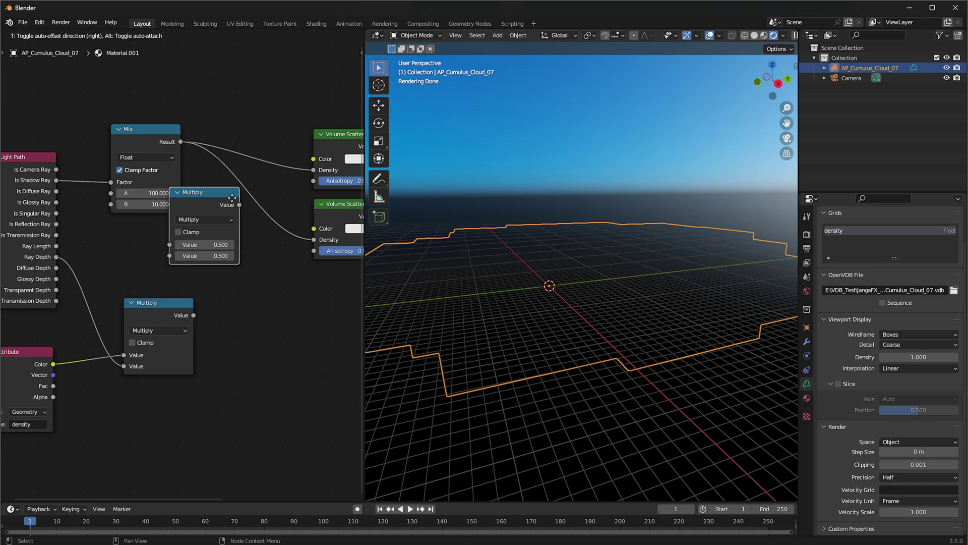
pyautogui.click(241, 217)
pyautogui.press('ctrl')
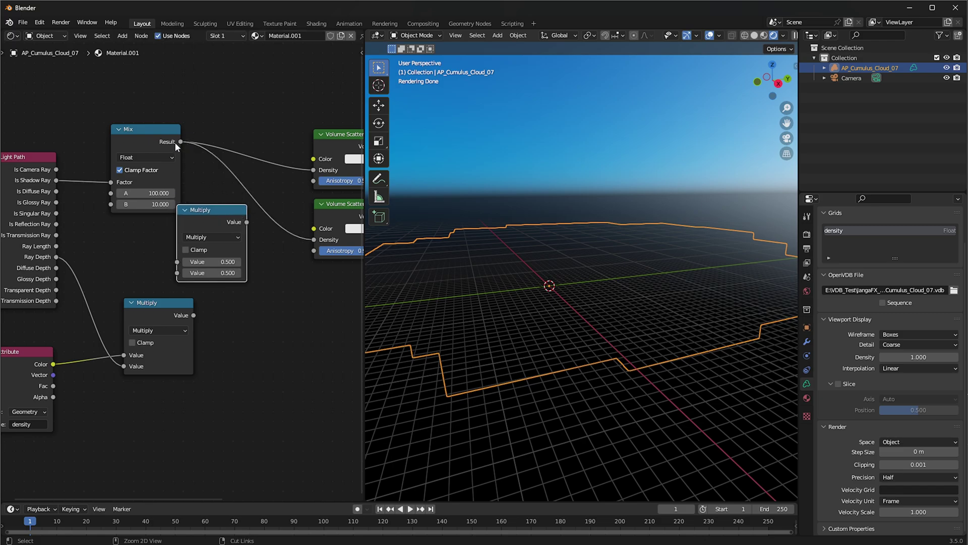
pyautogui.keyDown('ctrl'); pyautogui.moveTo(183, 141); pyautogui.dragTo(249, 224, button='right'); pyautogui.keyUp('ctrl')
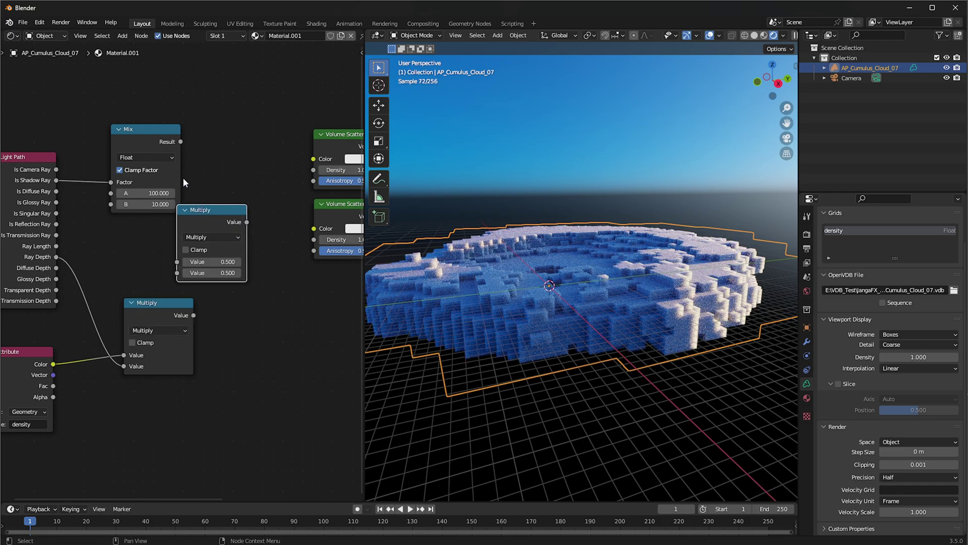
pyautogui.moveTo(270, 221); pyautogui.dragTo(203, 233, button='middle')
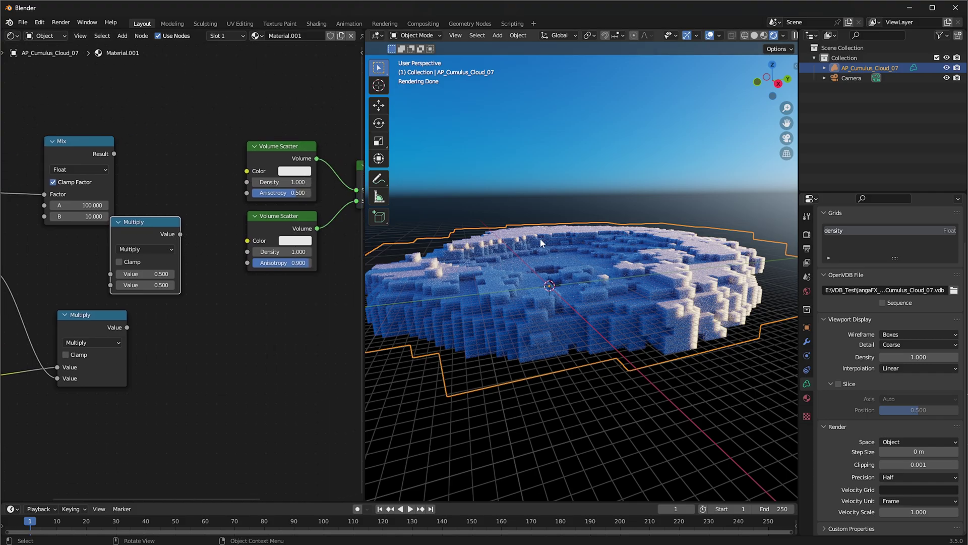
pyautogui.moveTo(21, 201); pyautogui.dragTo(97, 204, button='middle')
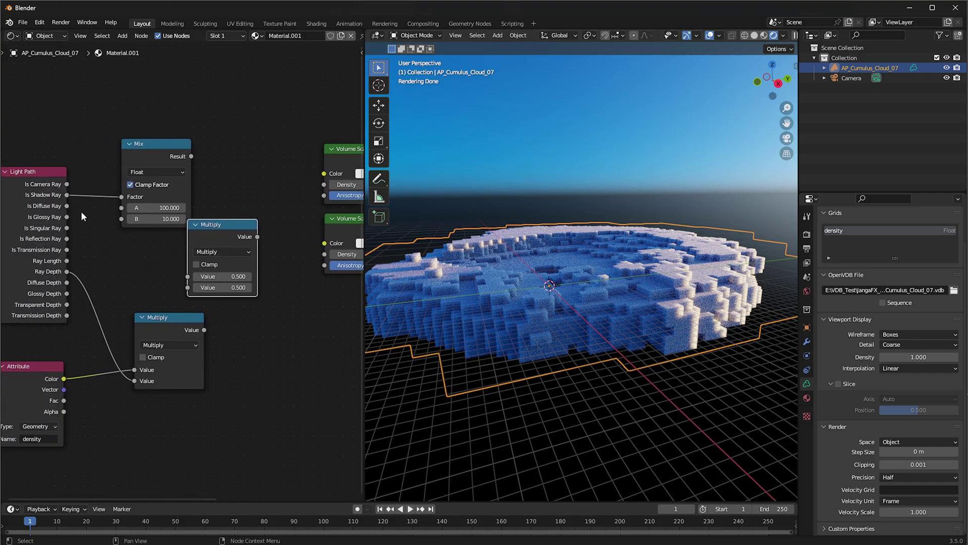
# - Connect the duplicated Multiply node's Value to the Density of both Volume Scatter nodes and place it beside them
pyautogui.moveTo(189, 189); pyautogui.dragTo(123, 200, button='middle')
pyautogui.moveTo(480, 282); pyautogui.dragTo(546, 270, button='middle')
pyautogui.scroll(2, 546, 270)
pyautogui.moveTo(150, 237); pyautogui.dragTo(259, 184)
pyautogui.moveTo(210, 218); pyautogui.dragTo(259, 264)
pyautogui.moveTo(258, 185); pyautogui.dragTo(259, 195)
pyautogui.moveTo(165, 223); pyautogui.dragTo(185, 198)
# - Feed the Mix Result and the lower Multiply's Value into the inputs of the Multiply node driving both Densities
pyautogui.moveTo(126, 167); pyautogui.dragTo(160, 245)
pyautogui.moveTo(139, 341); pyautogui.dragTo(157, 238)
pyautogui.scroll(-2, 169, 261)
pyautogui.moveTo(178, 268); pyautogui.dragTo(299, 270, button='middle')
pyautogui.moveTo(258, 363); pyautogui.dragTo(226, 355, button='middle')
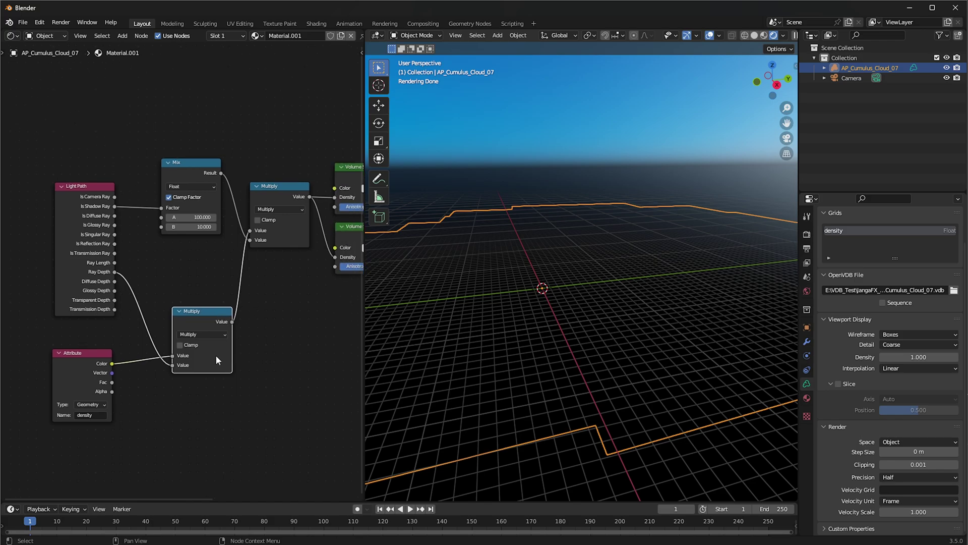
# - Insert a duplicate Multiply node after the lower Multiply and set its second Value to 0.1
pyautogui.moveTo(200, 318); pyautogui.dragTo(179, 304)
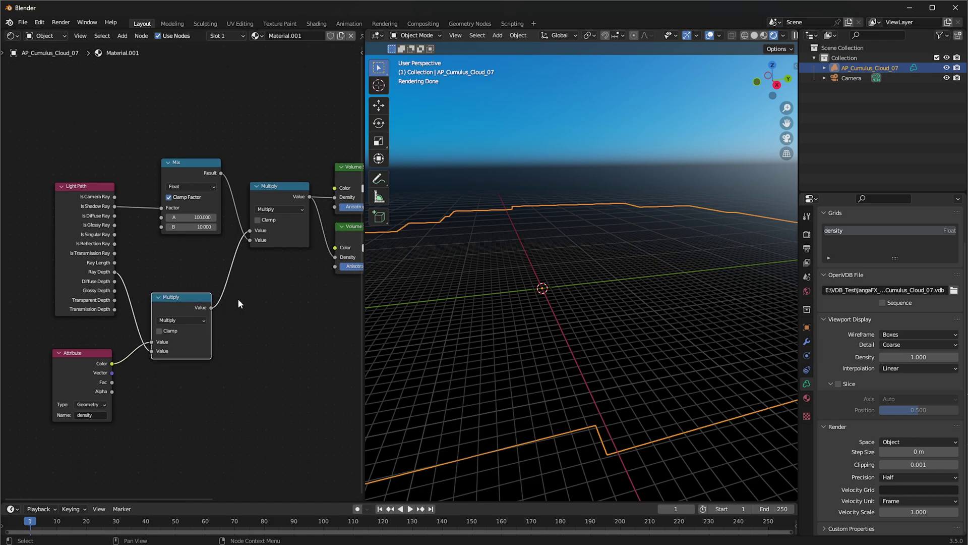
pyautogui.hotkey('shift', 'd')
pyautogui.click(248, 288)
pyautogui.click(275, 338)
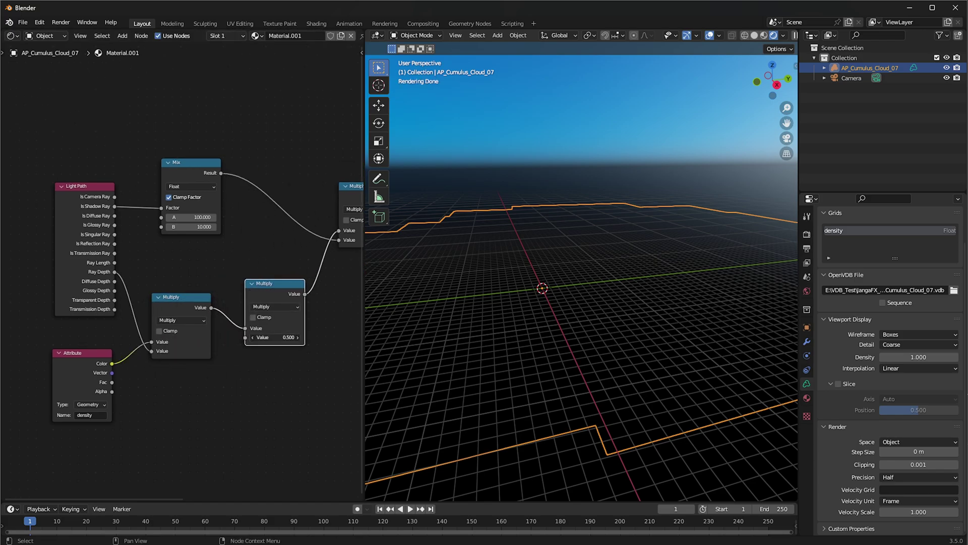
pyautogui.write('0.1')
pyautogui.press('Return')
# - Move the Light Path node farther away from the Mix and lower Multiply nodes
pyautogui.scroll(3, 180, 288)
pyautogui.moveTo(214, 383); pyautogui.dragTo(142, 381, button='middle')
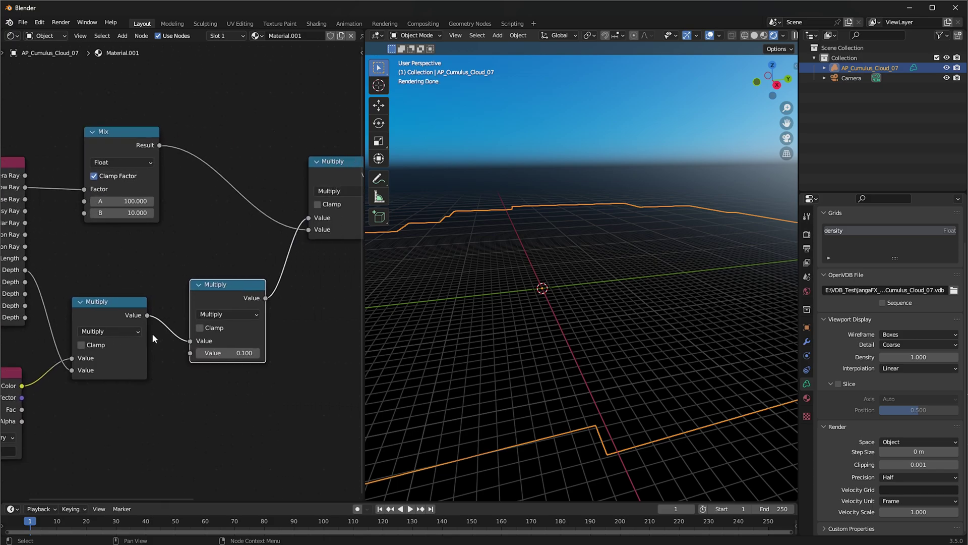
pyautogui.scroll(-1, 113, 239)
pyautogui.moveTo(123, 233); pyautogui.dragTo(169, 230, button='middle')
pyautogui.moveTo(119, 251); pyautogui.dragTo(181, 250, button='middle')
pyautogui.moveTo(93, 258); pyautogui.dragTo(24, 262)
pyautogui.moveTo(551, 282); pyautogui.dragTo(597, 278, button='middle')
pyautogui.scroll(-3, 509, 277)
pyautogui.scroll(2, 597, 279)
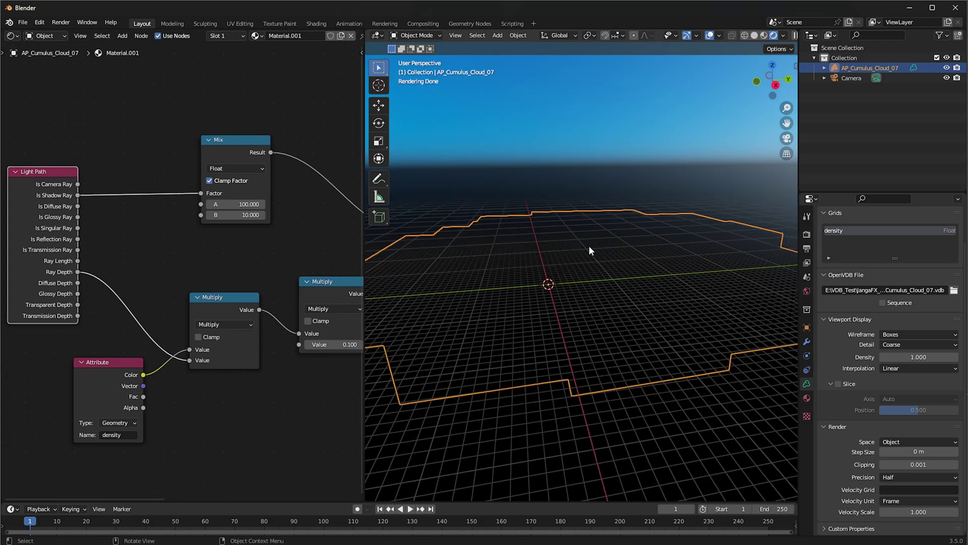
pyautogui.keyDown('ctrl'); pyautogui.hscroll(-2, 137, 242); pyautogui.keyUp('ctrl')
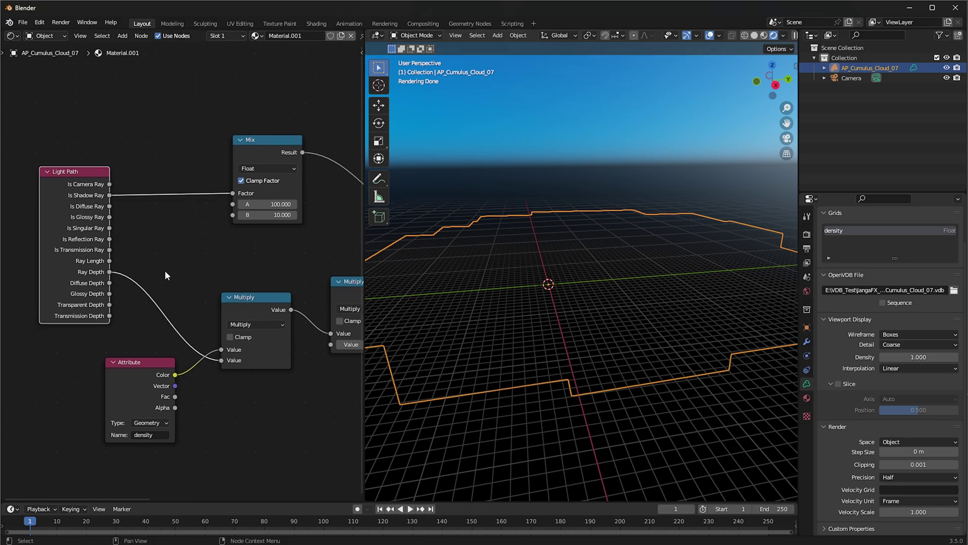
# - Insert a Map Range node between the Light Path's Ray Depth output and the lower Multiply node
pyautogui.click(149, 252)
pyautogui.hotkey('shift', 'a')
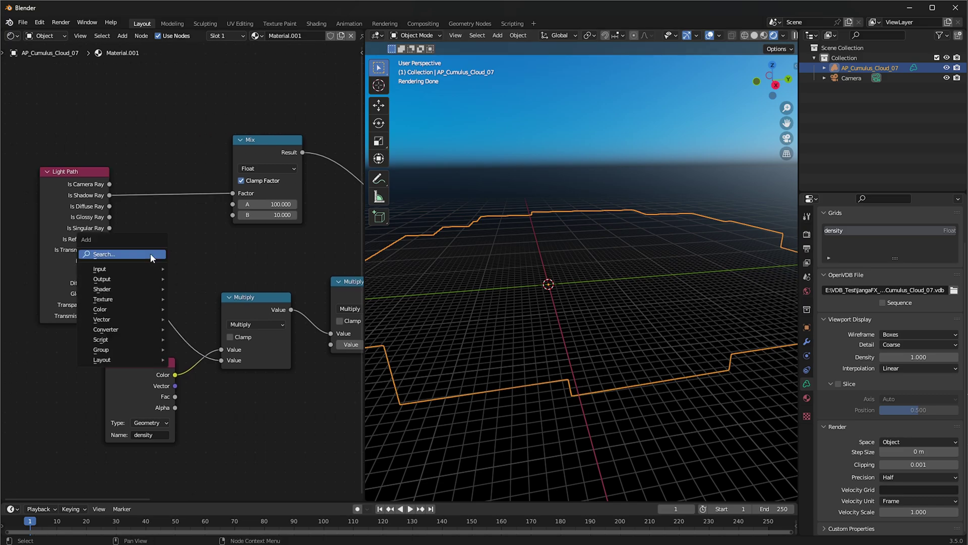
pyautogui.click(150, 253)
pyautogui.write('map r')
pyautogui.press('Return')
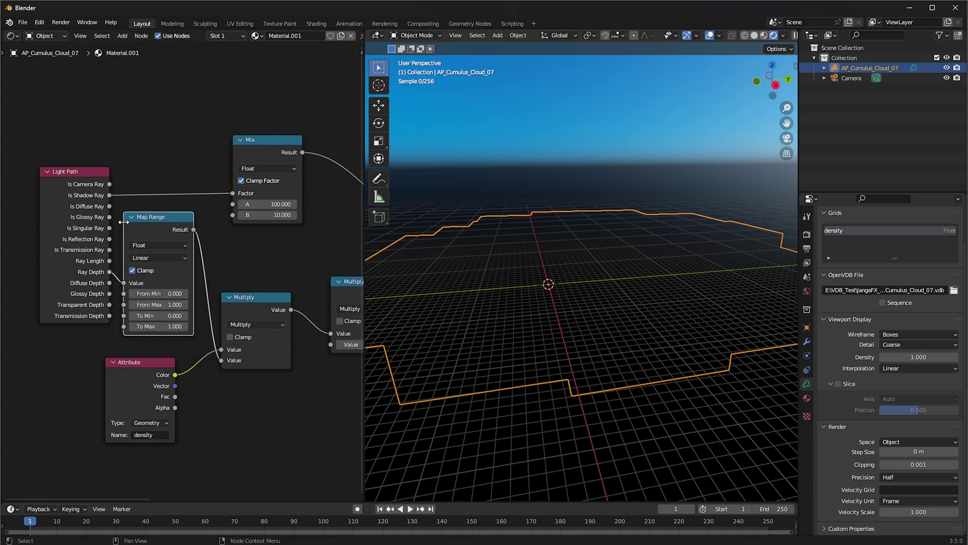
pyautogui.click(149, 222)
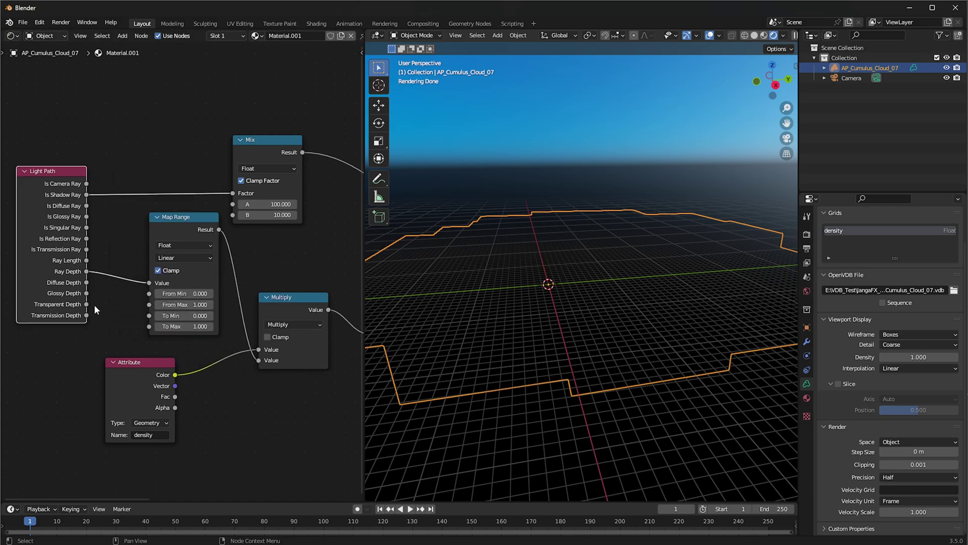
# - Set the Map Range node's From Max to 32, To Max to 0 and To Min to 1
pyautogui.click(186, 305)
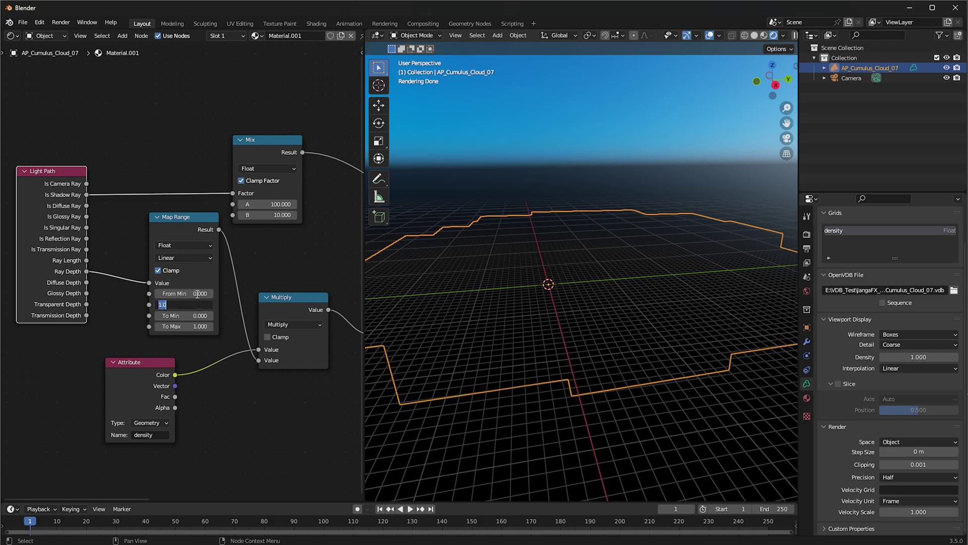
pyautogui.write('32')
pyautogui.press('Return')
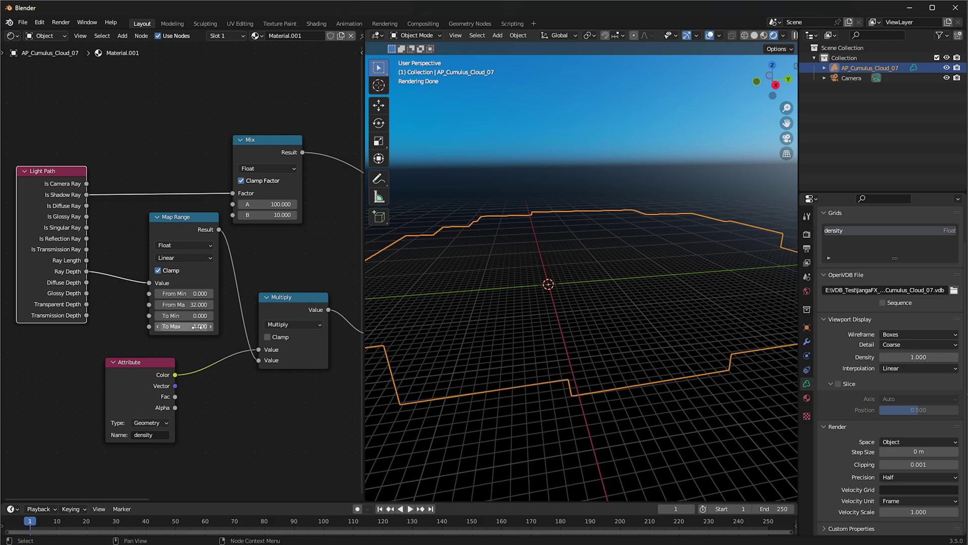
pyautogui.click(197, 327)
pyautogui.write('0')
pyautogui.press('Return')
pyautogui.click(201, 316)
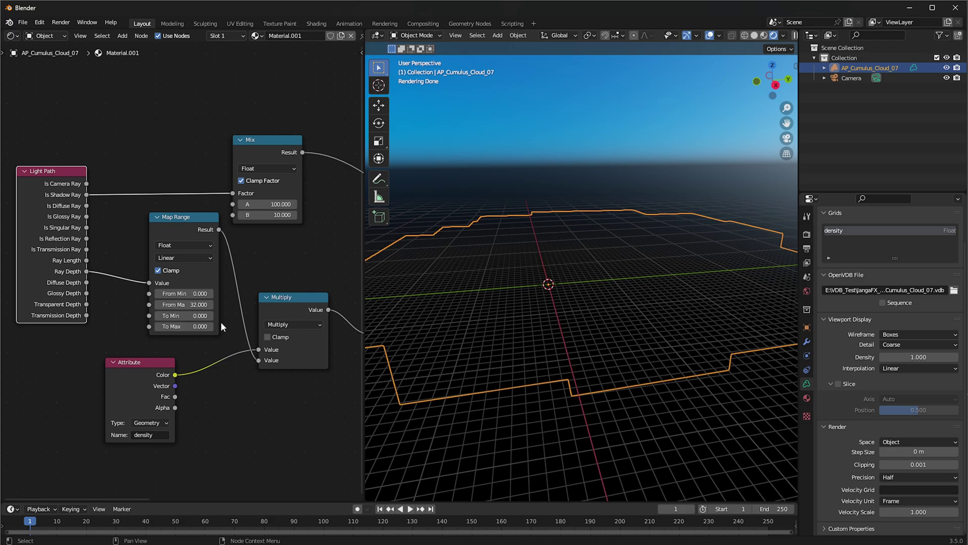
pyautogui.write('1')
pyautogui.press('Return')
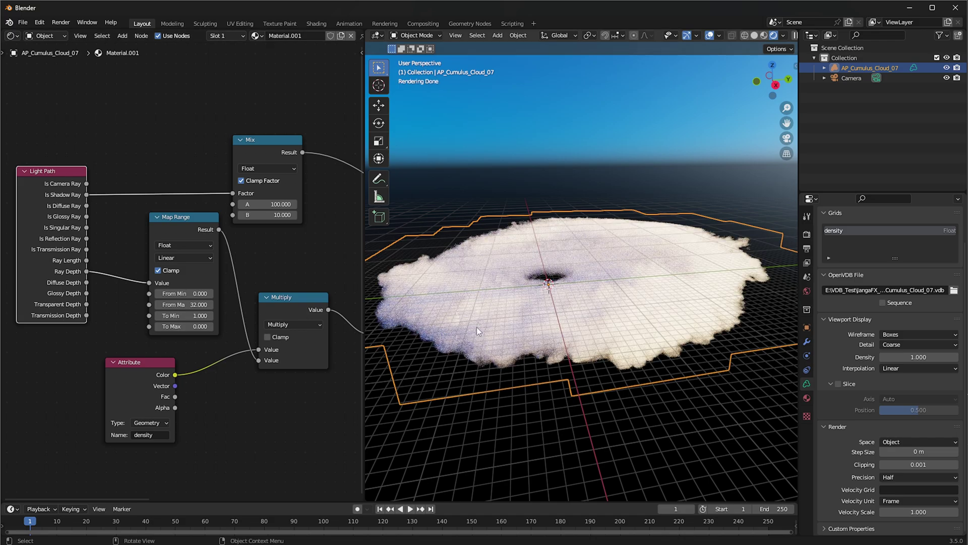
# - Examine how the Map Range and Attribute nodes feed the Multiply nodes that drive the cloud density
pyautogui.scroll(6, 189, 344)
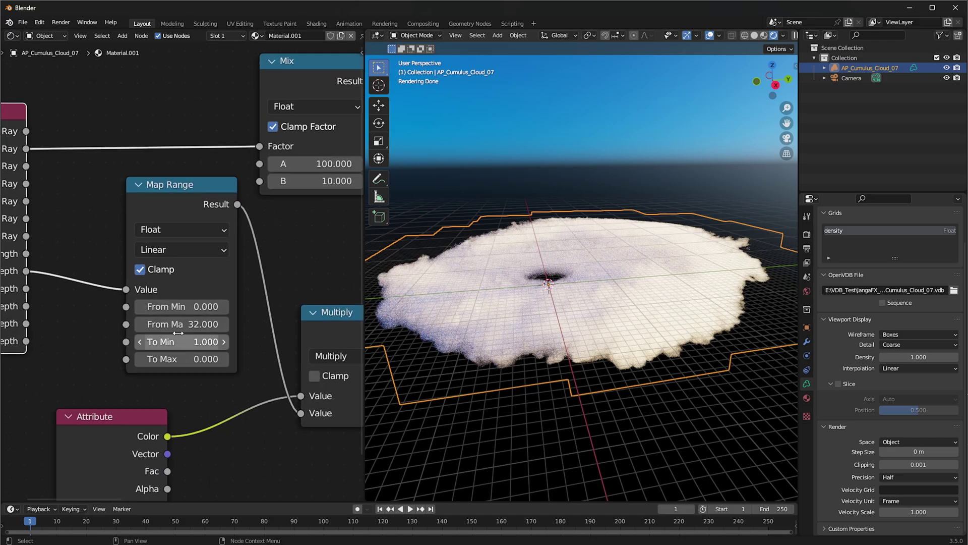
pyautogui.moveTo(125, 327); pyautogui.dragTo(172, 329, button='middle')
pyautogui.scroll(-1, 152, 318)
pyautogui.scroll(-1, 153, 295)
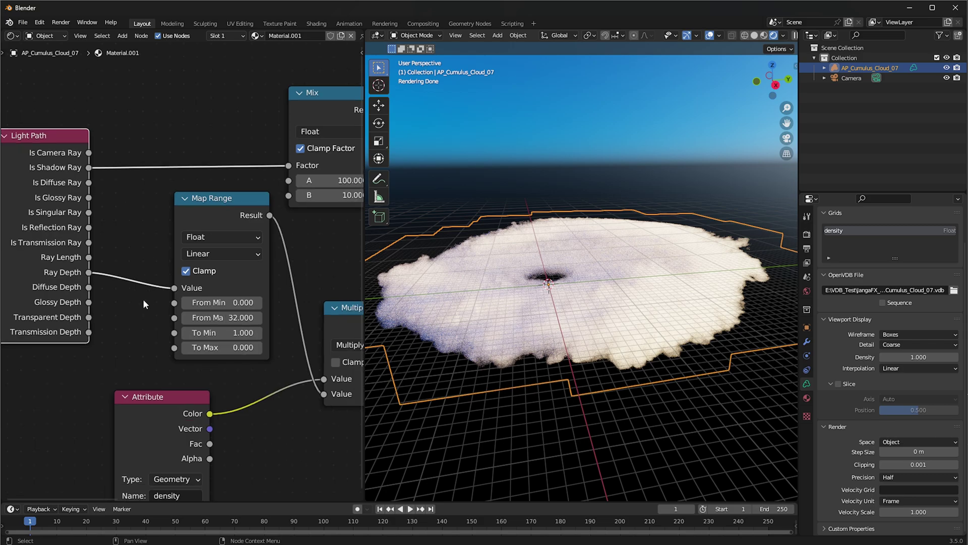
pyautogui.scroll(-1, 166, 249)
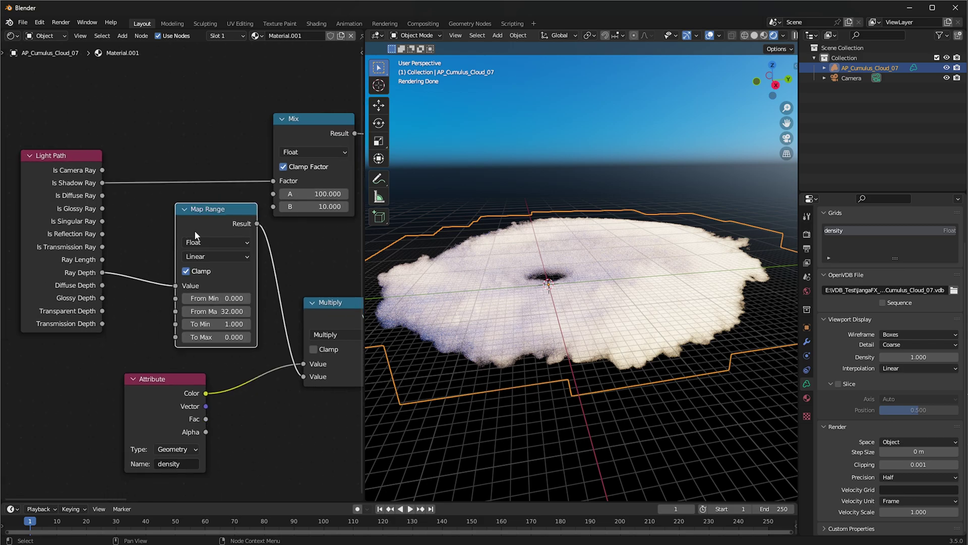
pyautogui.moveTo(205, 301); pyautogui.dragTo(122, 257, button='middle')
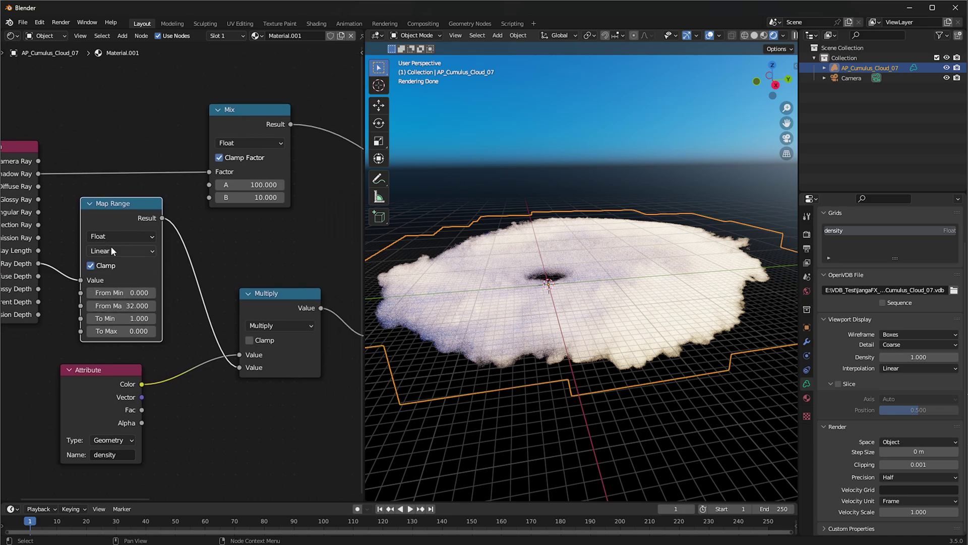
pyautogui.moveTo(255, 269); pyautogui.dragTo(196, 258, button='middle')
pyautogui.click(44, 390)
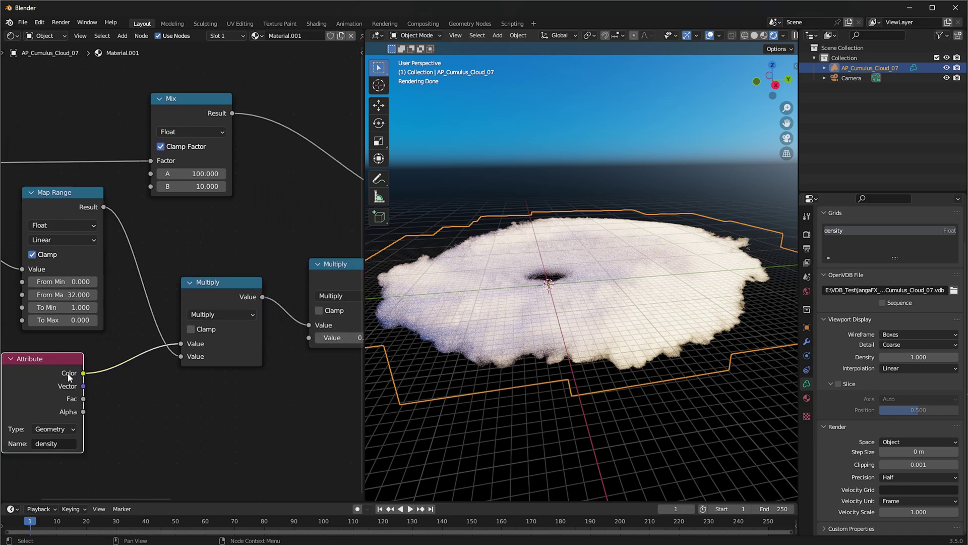
pyautogui.press('h')
pyautogui.press('h')
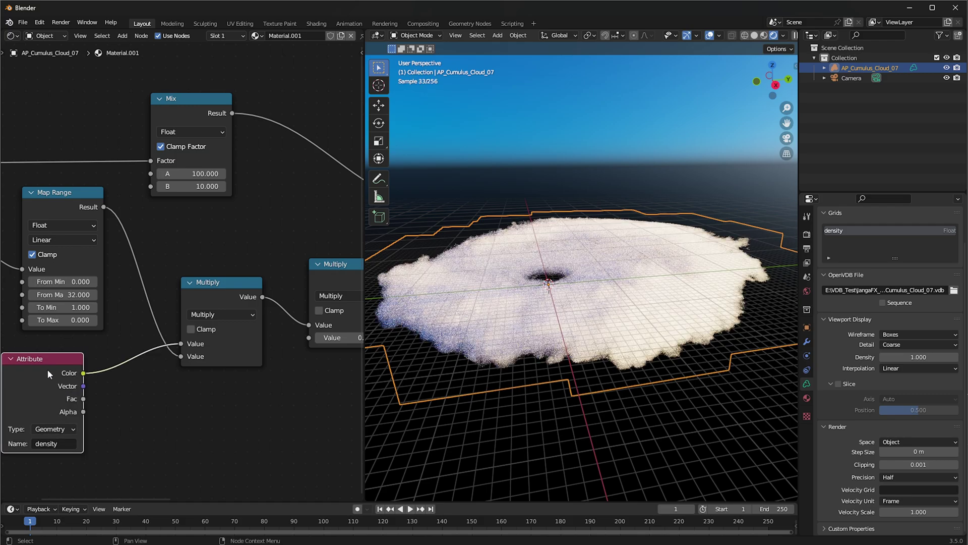
# - Shift the Attribute node slightly so it sits closer beneath the Map Range node
pyautogui.moveTo(46, 368); pyautogui.dragTo(65, 353)
pyautogui.click(81, 248)
pyautogui.moveTo(84, 249); pyautogui.dragTo(148, 251, button='middle')
pyautogui.moveTo(272, 314); pyautogui.dragTo(117, 317, button='middle')
pyautogui.scroll(-1, 203, 272)
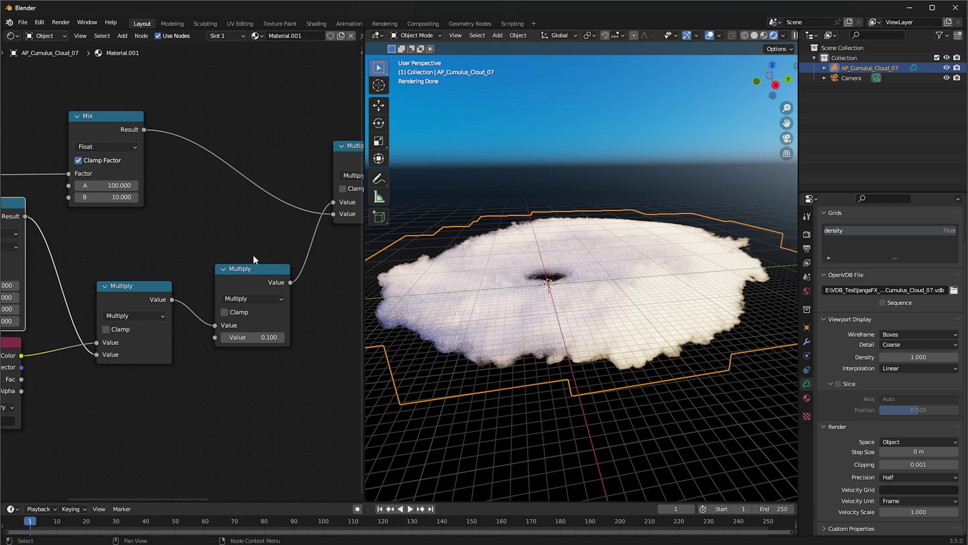
# - Bring the Mix node and the final Multiply node closer together
pyautogui.moveTo(253, 254); pyautogui.dragTo(177, 280, button='middle')
pyautogui.moveTo(120, 168); pyautogui.dragTo(162, 170, button='middle')
pyautogui.click(88, 177)
pyautogui.moveTo(90, 178); pyautogui.dragTo(162, 184)
pyautogui.click(167, 183)
pyautogui.click(300, 192)
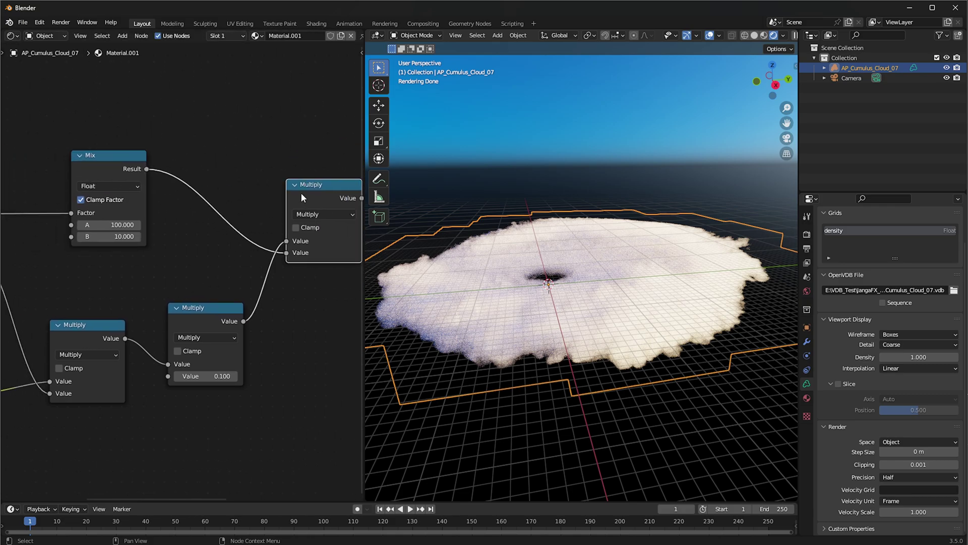
pyautogui.press('g')
pyautogui.click(246, 180)
# - Try an anisotropy of 0.983 on the upper Volume Scatter node
pyautogui.scroll(-2, 246, 180)
pyautogui.moveTo(245, 189); pyautogui.dragTo(130, 207, button='middle')
pyautogui.click(286, 212)
pyautogui.scroll(3, 283, 242)
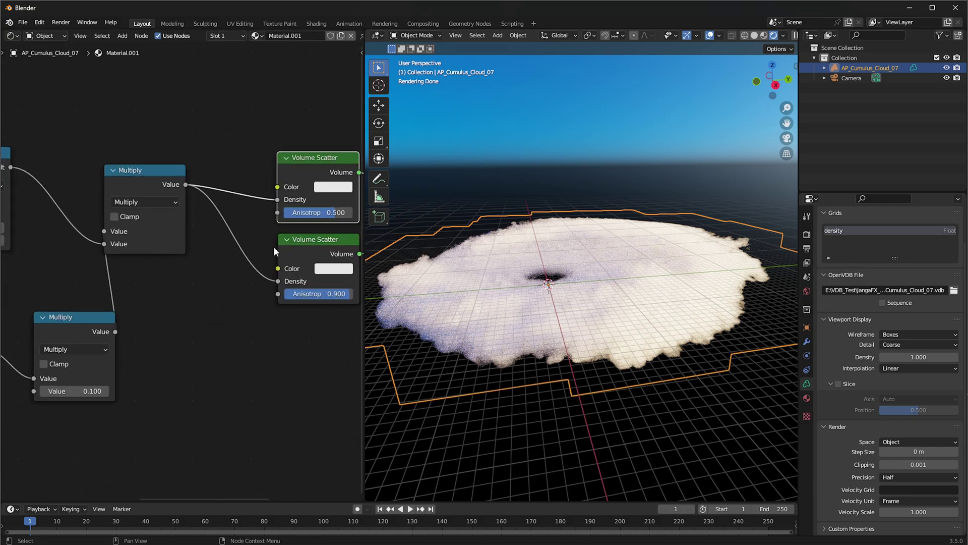
pyautogui.moveTo(284, 243); pyautogui.dragTo(169, 310, button='middle')
pyautogui.scroll(4, 247, 281)
pyautogui.moveTo(220, 282); pyautogui.dragTo(258, 282)
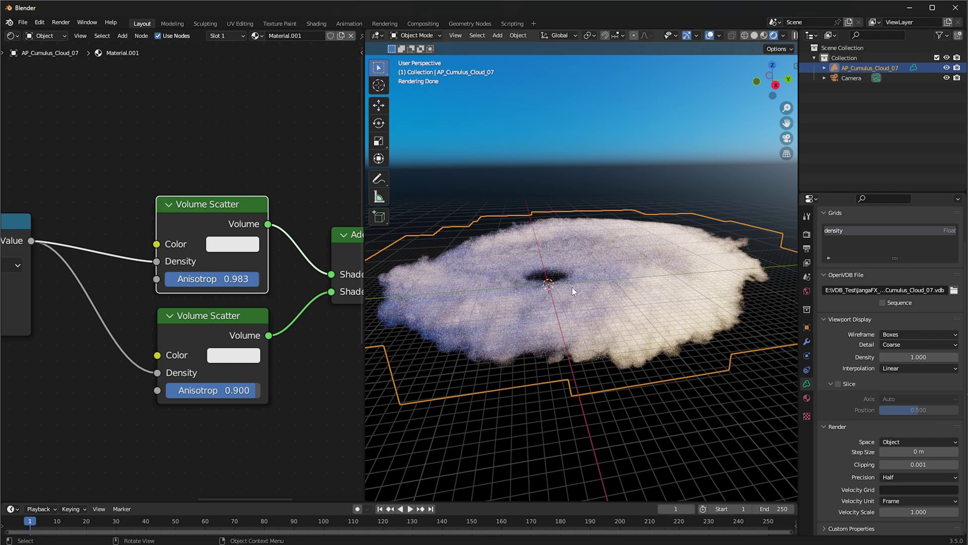
pyautogui.hotkey('ctrl', 'z')
pyautogui.hotkey('ctrl', 'z')
# - Lower the anisotropy of the lower Volume Scatter node to -1.000
pyautogui.moveTo(251, 390); pyautogui.dragTo(149, 391)
pyautogui.hotkey('ctrl', 'z')
pyautogui.moveTo(214, 390); pyautogui.dragTo(166, 390)
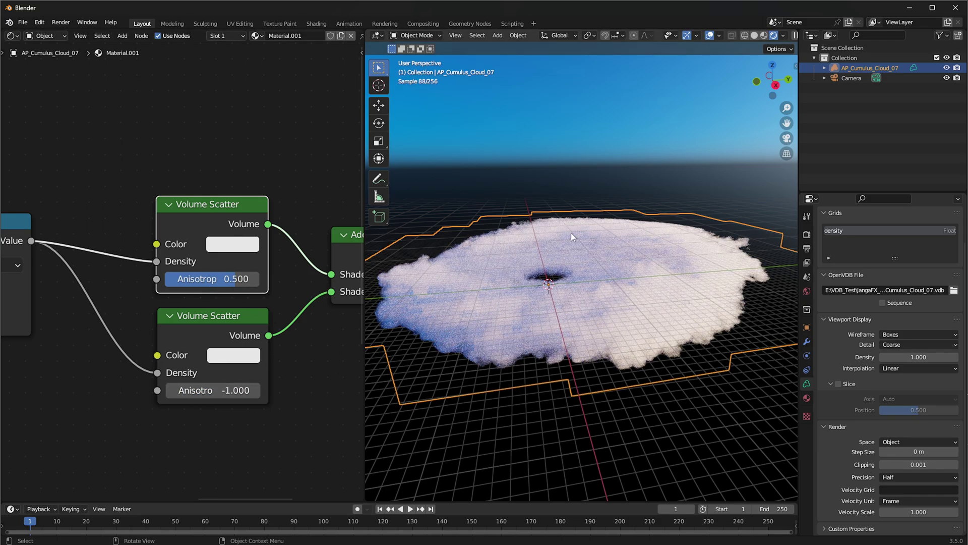
# - Test B values of 25 and 50 on the Mix node and view the cloud from another angle
pyautogui.moveTo(293, 381); pyautogui.dragTo(207, 302, button='middle')
pyautogui.click(208, 293)
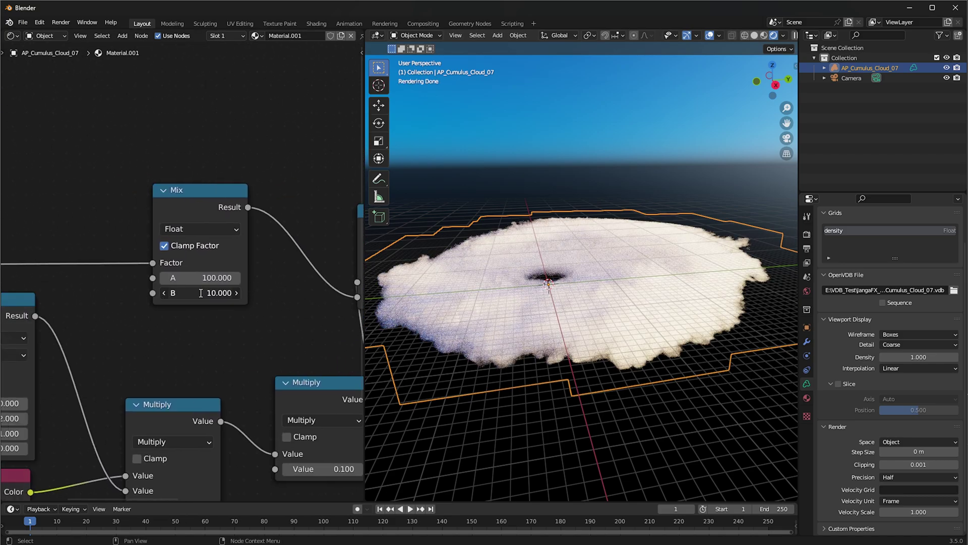
pyautogui.write('25')
pyautogui.press('Return')
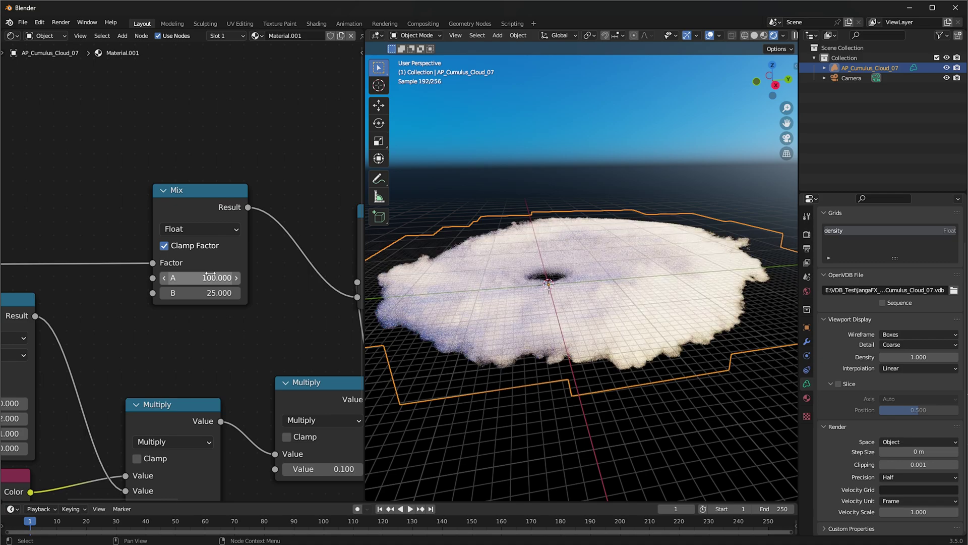
pyautogui.click(195, 297)
pyautogui.write('50')
pyautogui.press('Return')
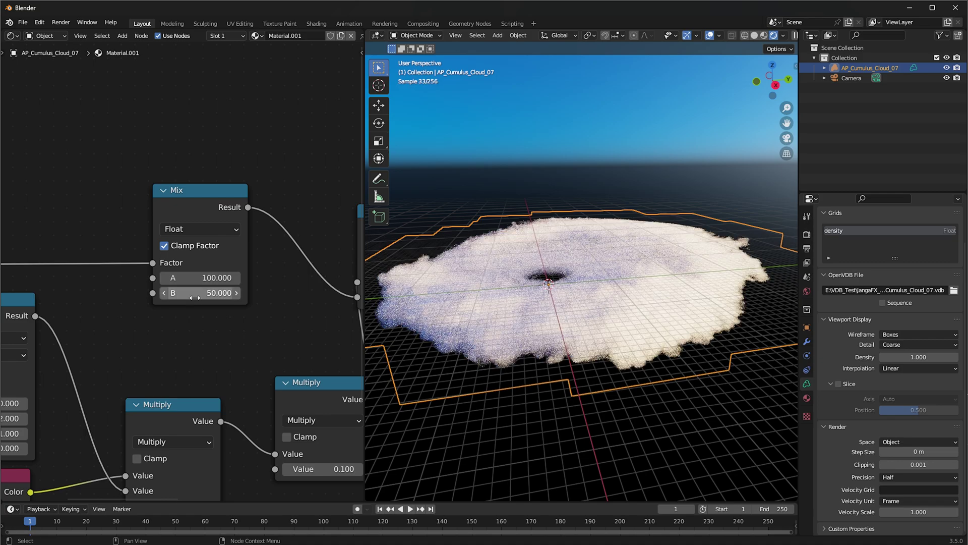
pyautogui.scroll(1, 194, 298)
pyautogui.moveTo(401, 286); pyautogui.dragTo(661, 257, button='middle')
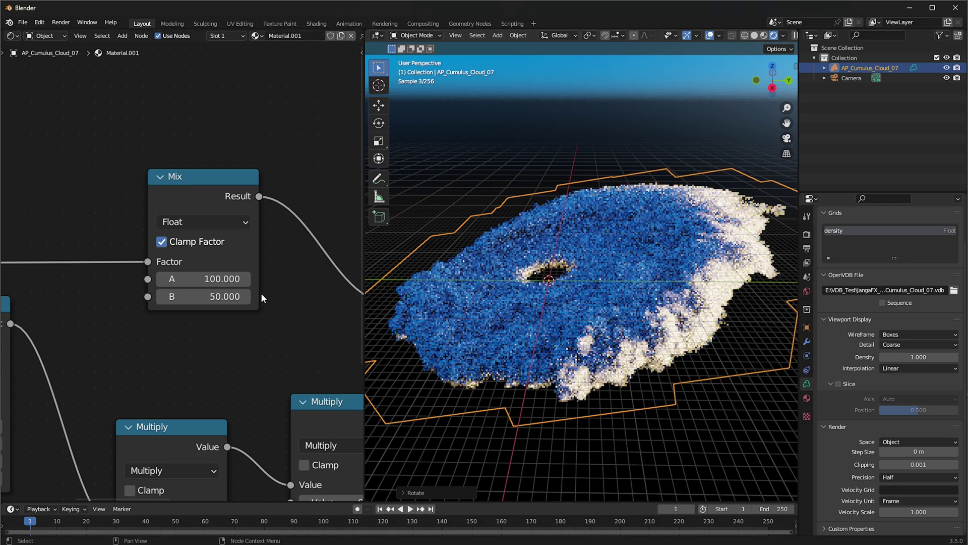
# - Test much lower B values of 1, 2 and 5 on the Mix node
pyautogui.click(212, 296)
pyautogui.write('1')
pyautogui.press('Return')
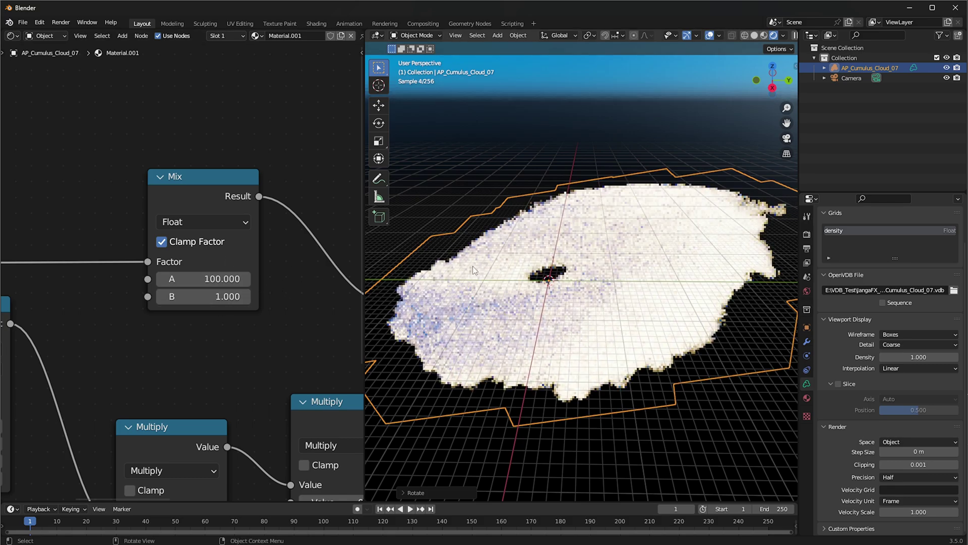
pyautogui.click(179, 297)
pyautogui.write('2')
pyautogui.press('Return')
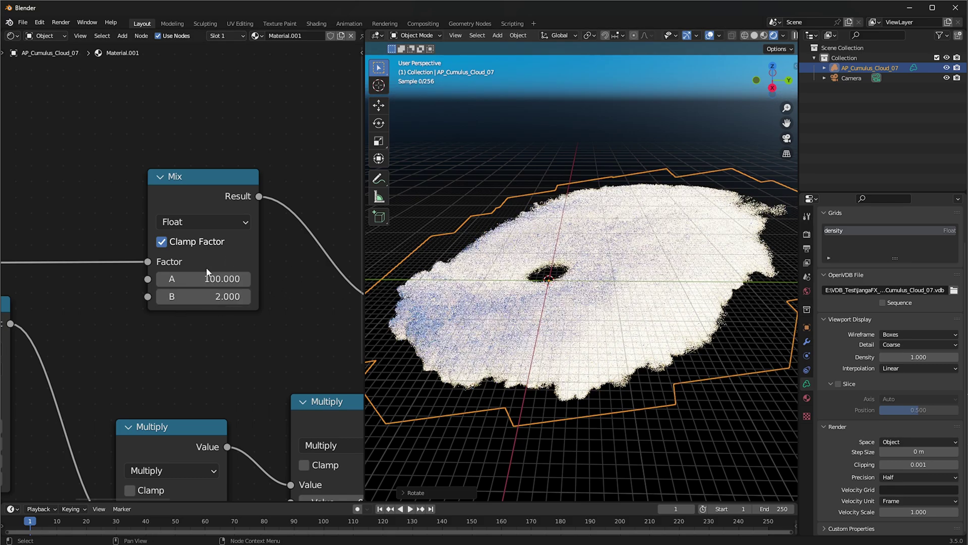
pyautogui.click(235, 297)
pyautogui.write('5')
pyautogui.press('Return')
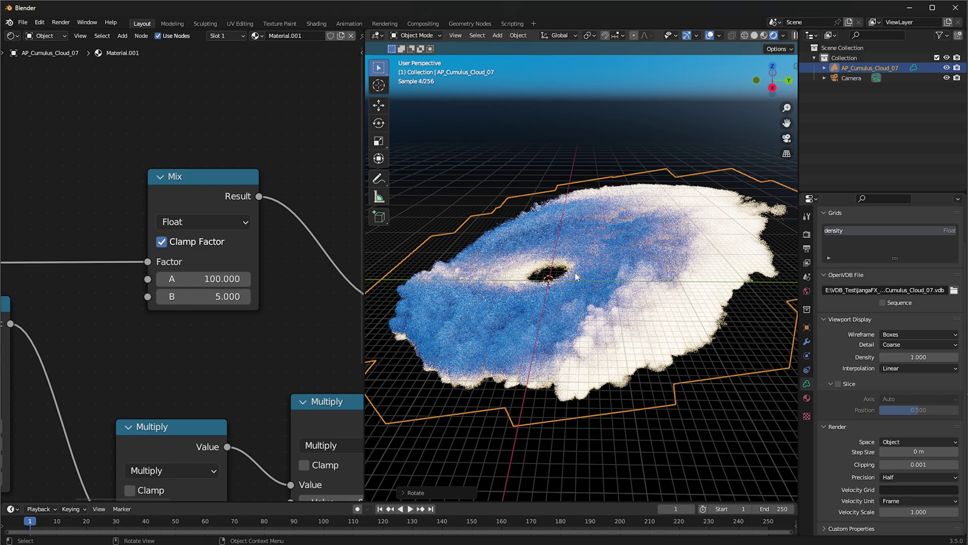
# - Try an A value of 1 on the Mix node that drives the cloud density
pyautogui.scroll(-2, 161, 295)
pyautogui.moveTo(76, 290); pyautogui.dragTo(117, 247, button='middle')
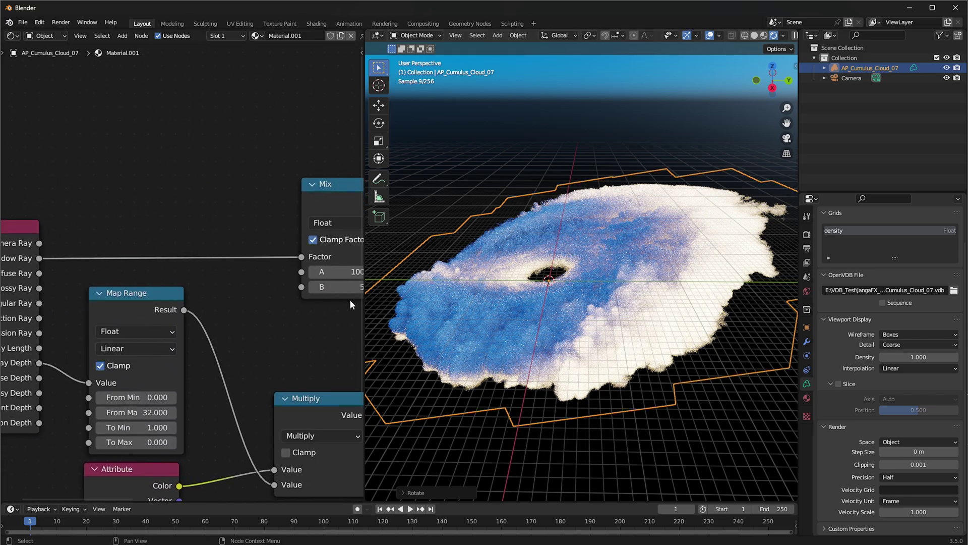
pyautogui.moveTo(227, 314); pyautogui.dragTo(182, 308, button='middle')
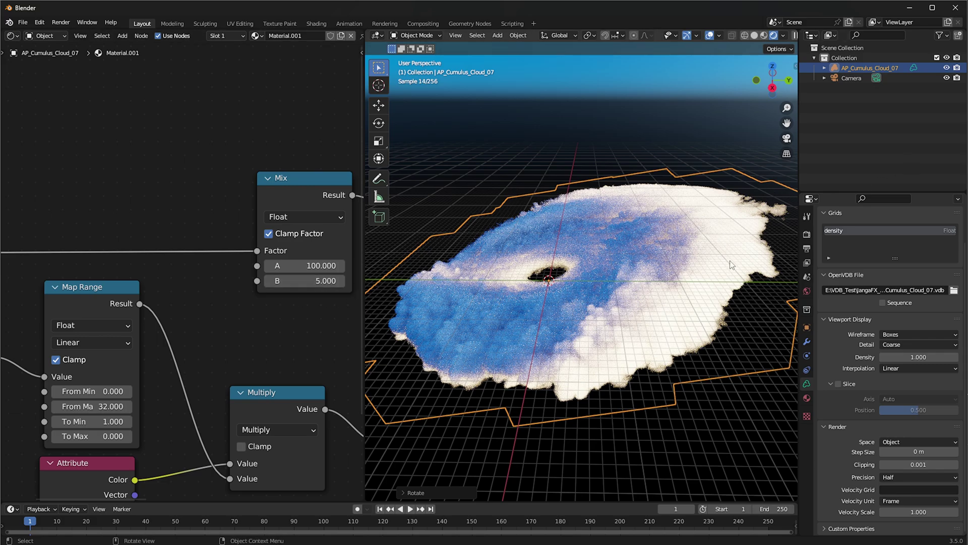
pyautogui.click(312, 266)
pyautogui.click(293, 305)
pyautogui.click(292, 272)
pyautogui.write('1')
pyautogui.press('Return')
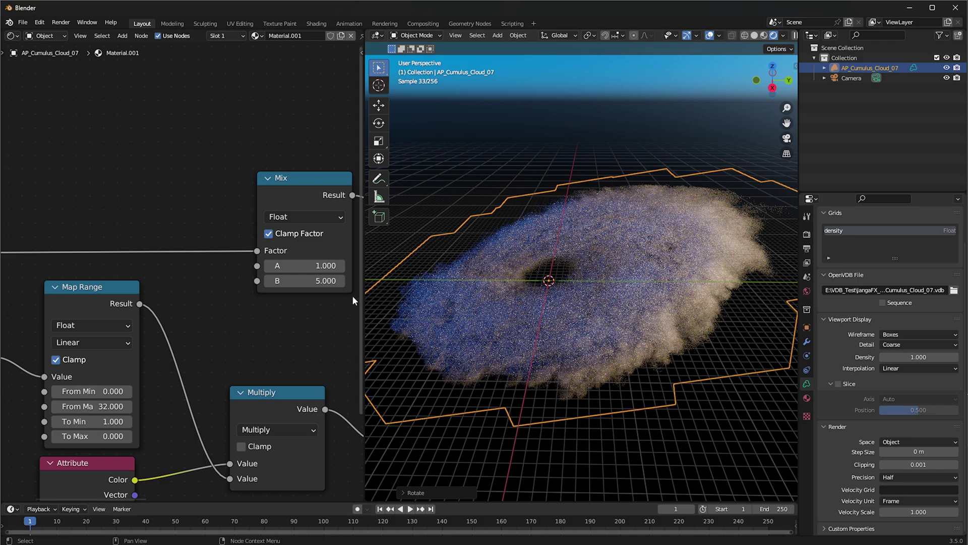
# - Test higher A values of 9 and 50 on the Mix node
pyautogui.moveTo(278, 308); pyautogui.dragTo(247, 308, button='middle')
pyautogui.scroll(1, 248, 308)
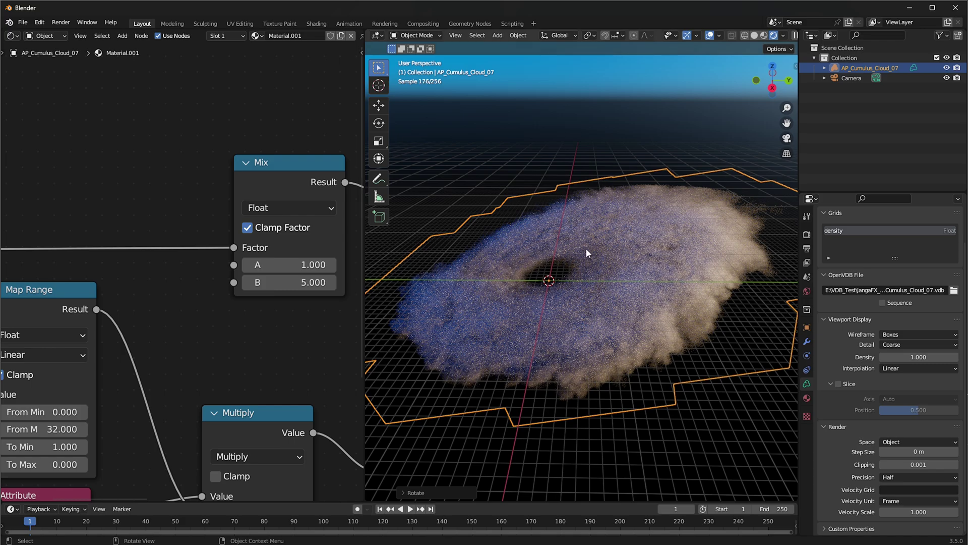
pyautogui.moveTo(271, 324); pyautogui.dragTo(222, 321, button='middle')
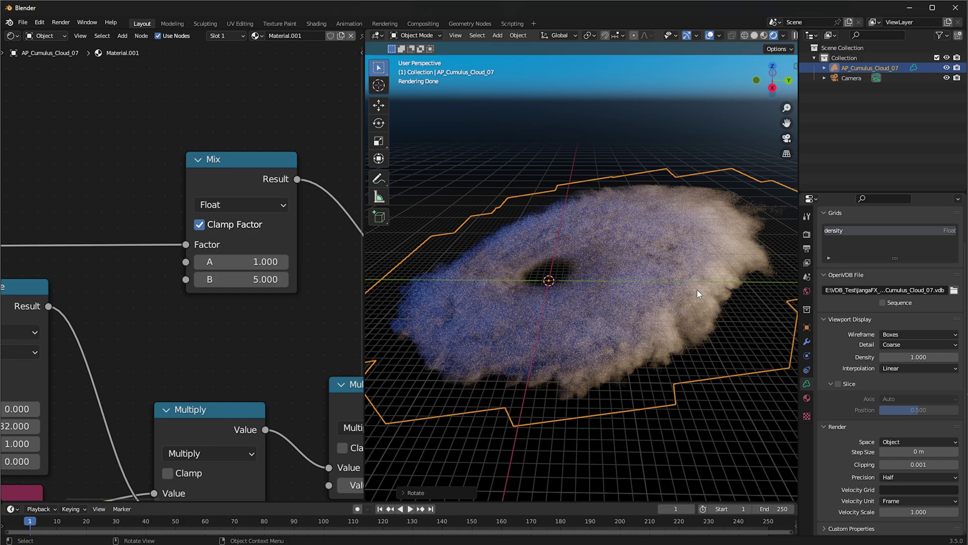
pyautogui.moveTo(237, 261); pyautogui.dragTo(268, 261)
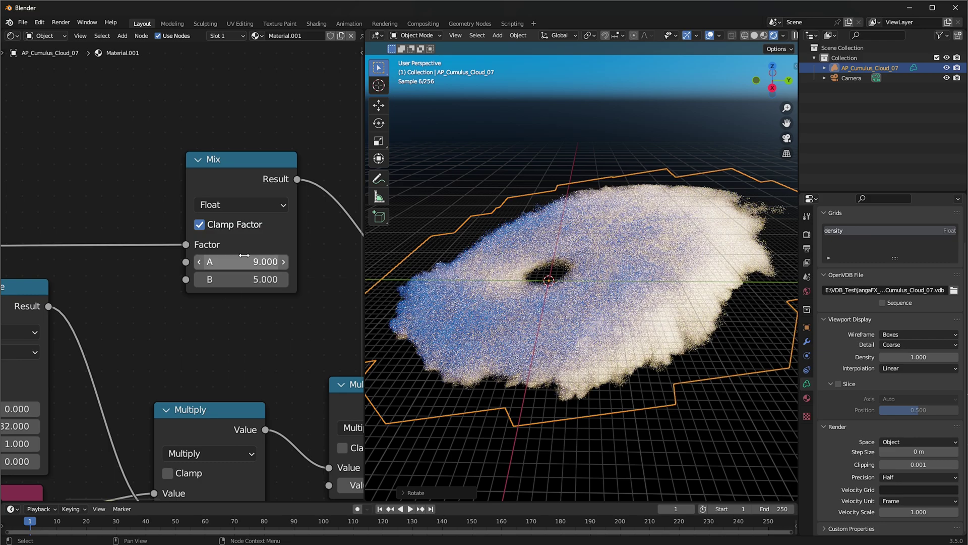
pyautogui.click(262, 261)
pyautogui.write('50')
pyautogui.press('Return')
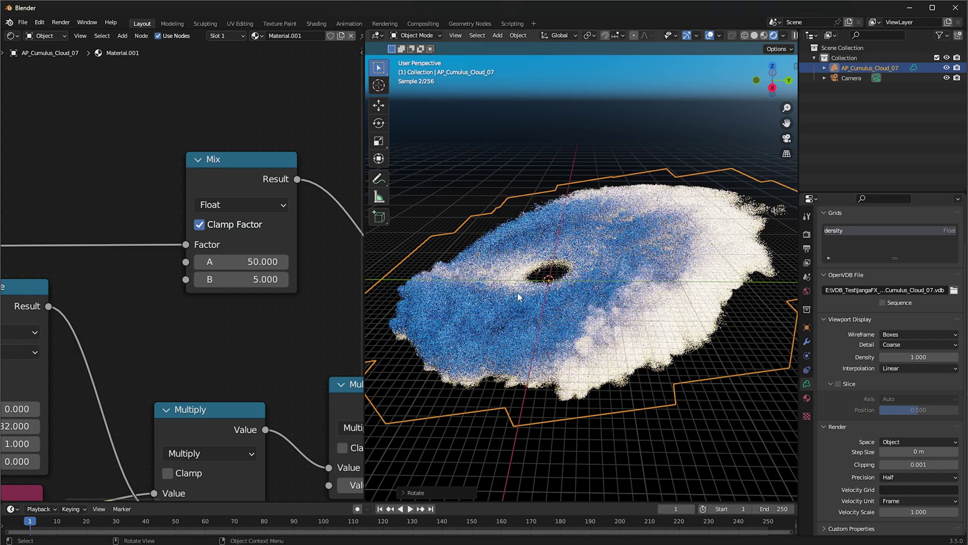
# - Set the Mix node's A value to 10
pyautogui.click(245, 261)
pyautogui.write('10')
pyautogui.press('Return')
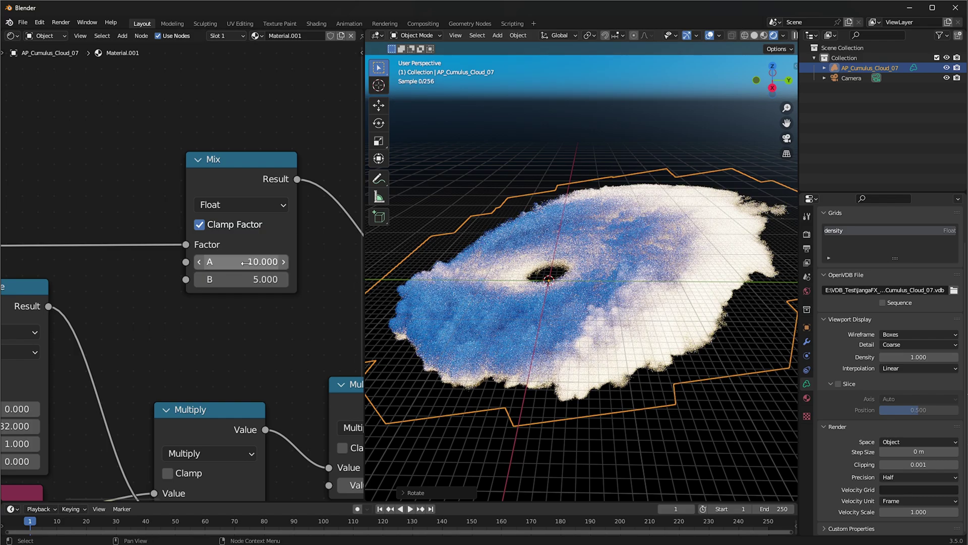
# - Test the Mix node's B value at 1000, 745.5, 129.8 and 3.6
pyautogui.moveTo(205, 279); pyautogui.dragTo(253, 279)
pyautogui.click(214, 280)
pyautogui.write('1000')
pyautogui.press('Return')
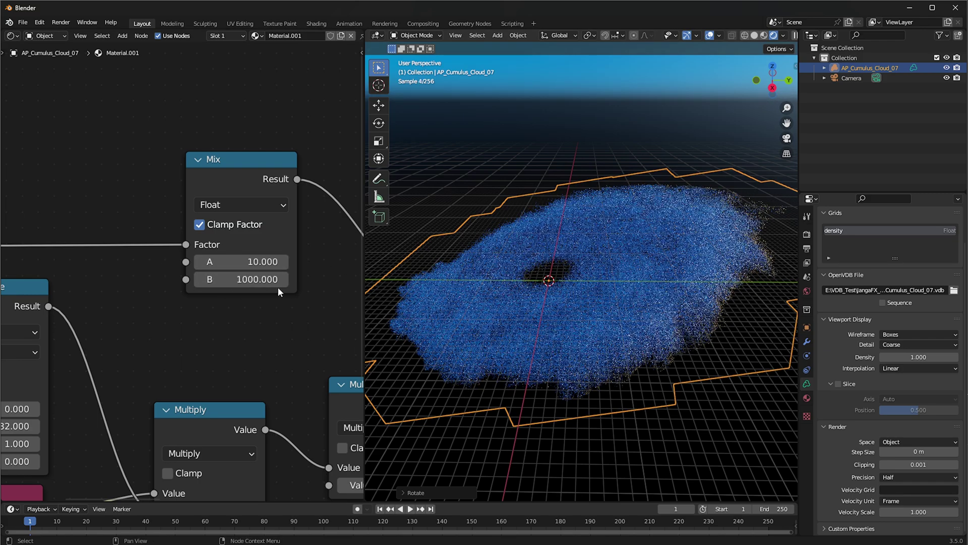
pyautogui.moveTo(247, 280); pyautogui.dragTo(225, 280)
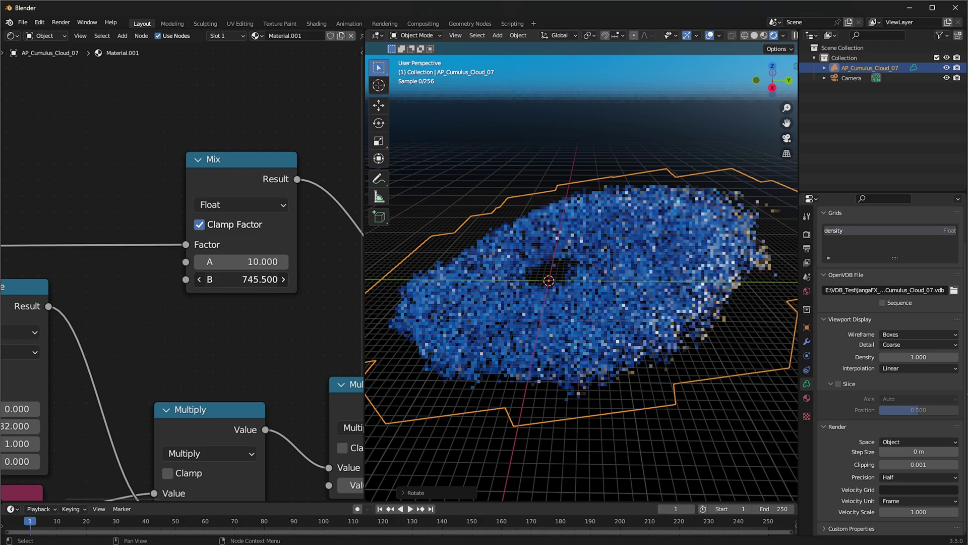
pyautogui.moveTo(247, 279); pyautogui.dragTo(145, 280)
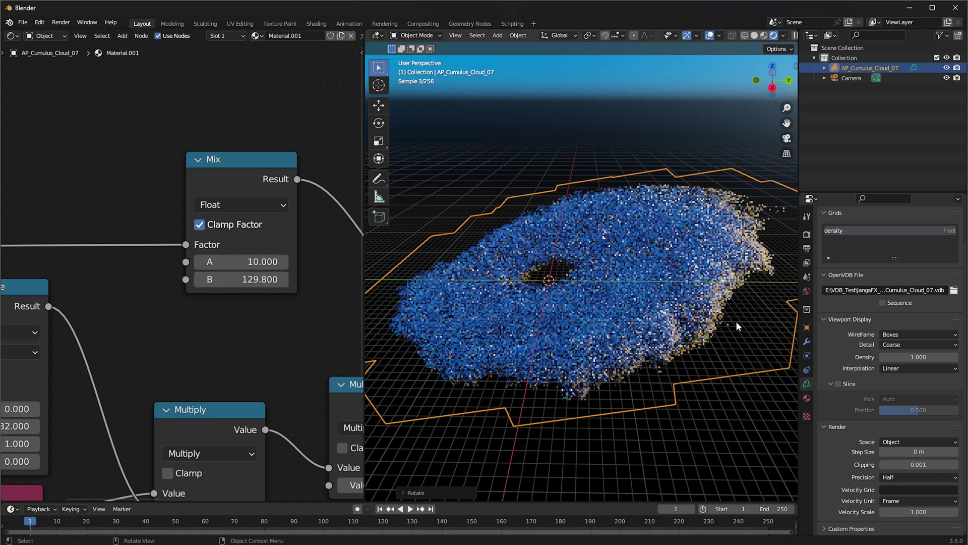
pyautogui.moveTo(242, 279); pyautogui.dragTo(225, 280)
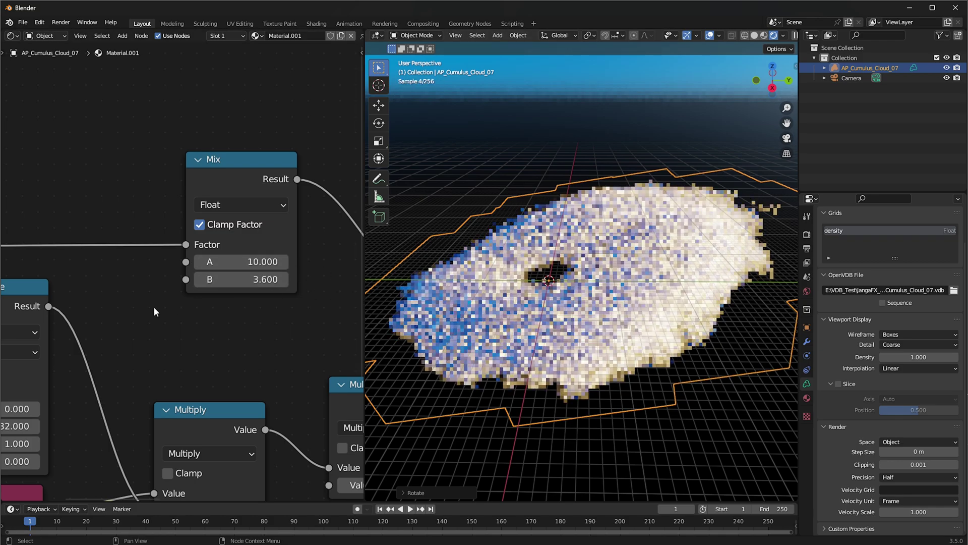
# - Set the Mix node's B value to 10, matching its A value
pyautogui.click(253, 281)
pyautogui.write('10')
pyautogui.press('Return')
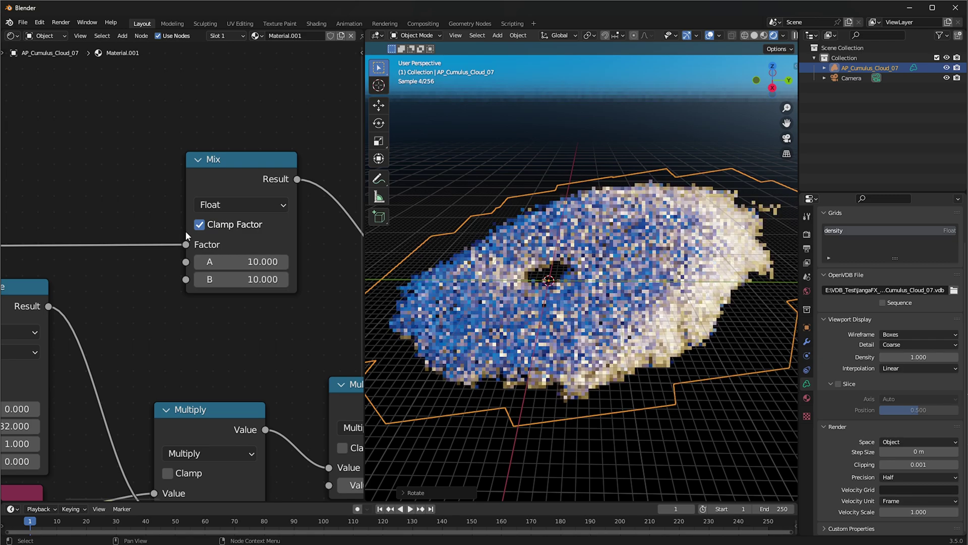
# - Orbit to an angled view of the cloud and switch the viewport to the camera view
pyautogui.moveTo(628, 241); pyautogui.dragTo(607, 292, button='middle')
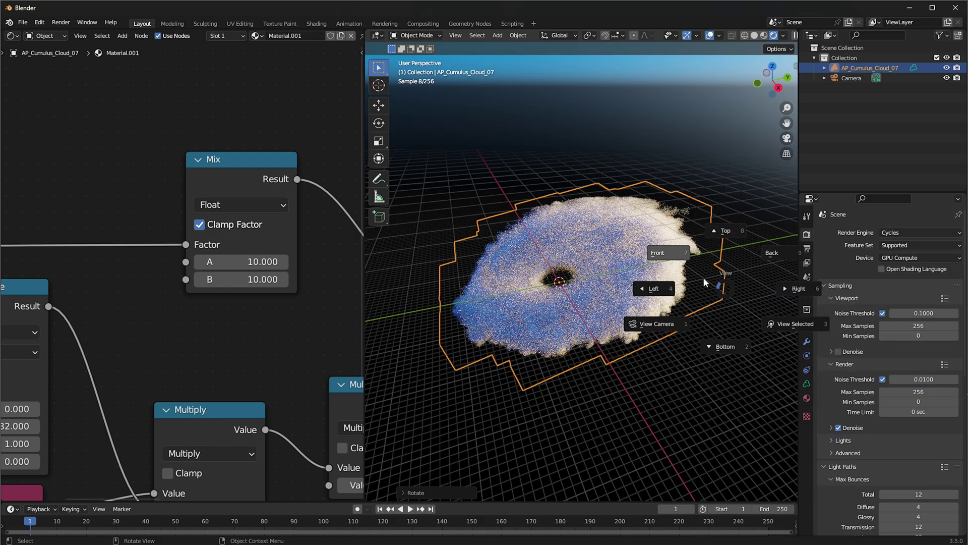
pyautogui.click(704, 278)
pyautogui.moveTo(704, 278); pyautogui.dragTo(690, 257, button='middle')
pyautogui.press('KP_0')
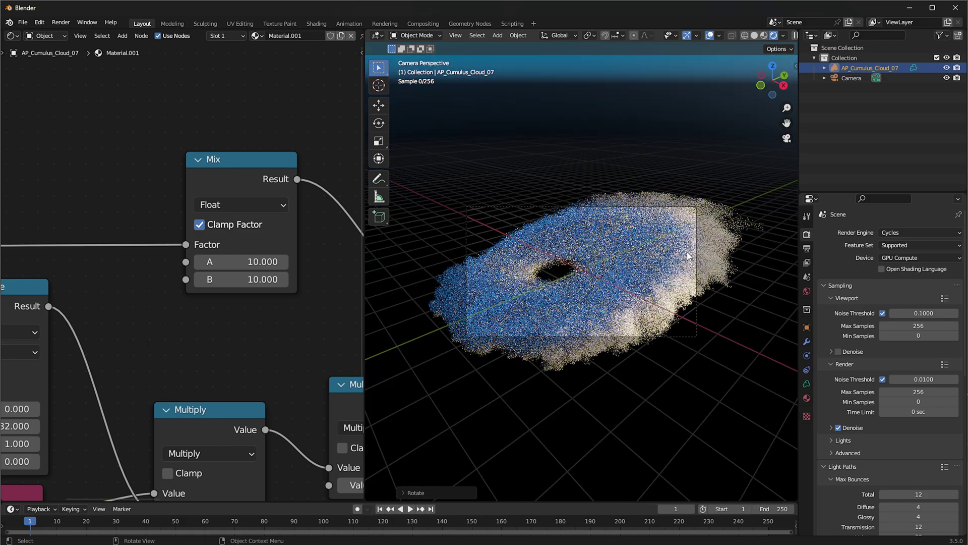
# - Move the camera backward and upward away from the cloud with Walk Navigation
pyautogui.press('q')
pyautogui.click(692, 262)
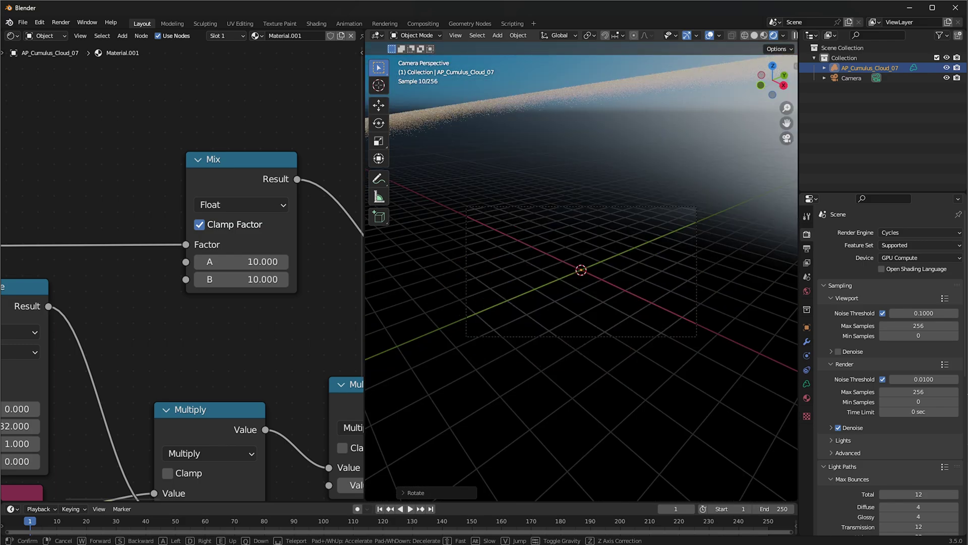
pyautogui.press('s')
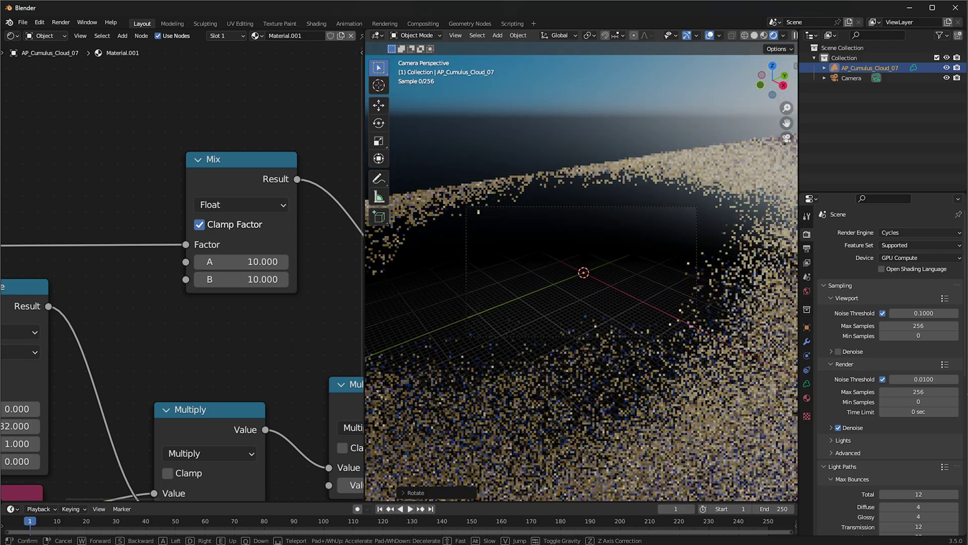
pyautogui.press('e')
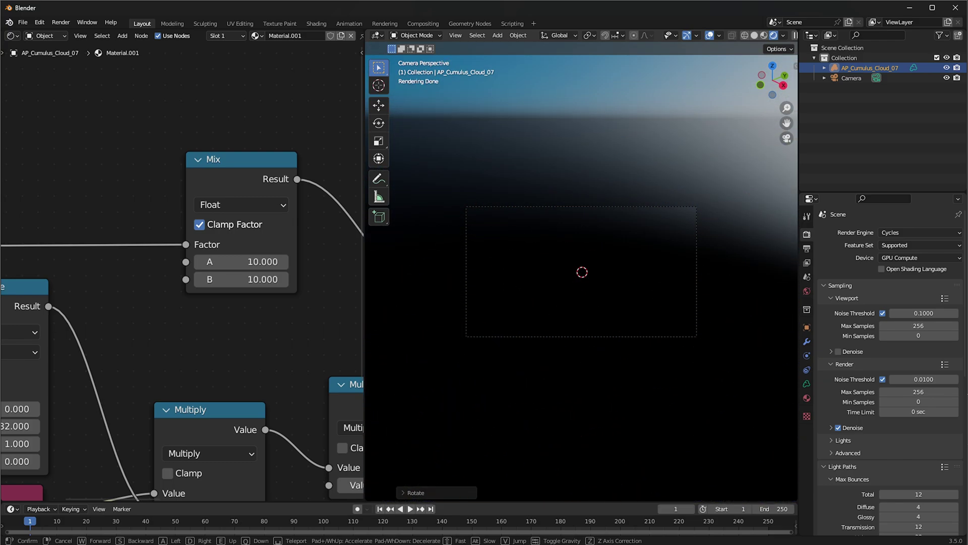
pyautogui.press('Return')
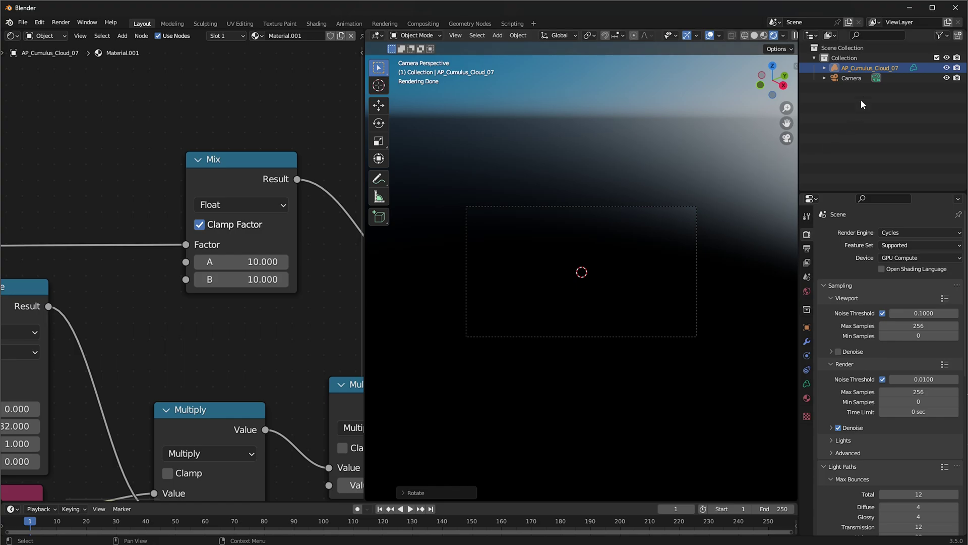
# - Set the camera's Clip Start to 0.001 m and its Clip End to 100000 m
pyautogui.click(852, 78)
pyautogui.click(807, 369)
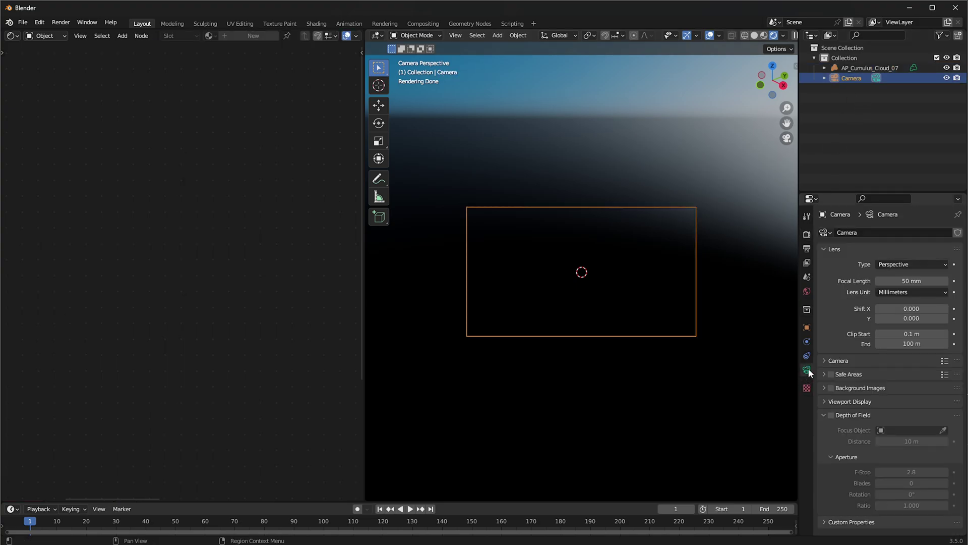
pyautogui.doubleClick(911, 334)
pyautogui.write('0.001')
pyautogui.press('Return')
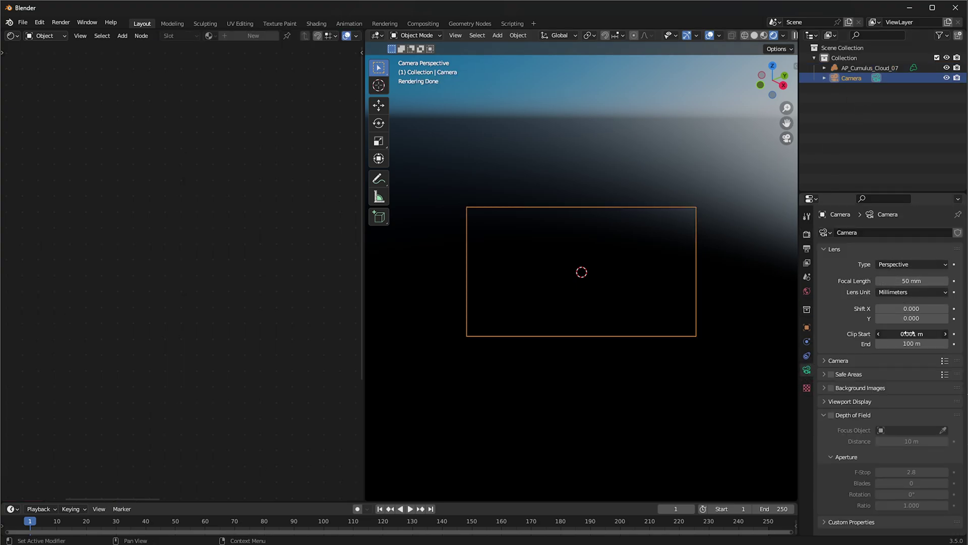
pyautogui.doubleClick(924, 343)
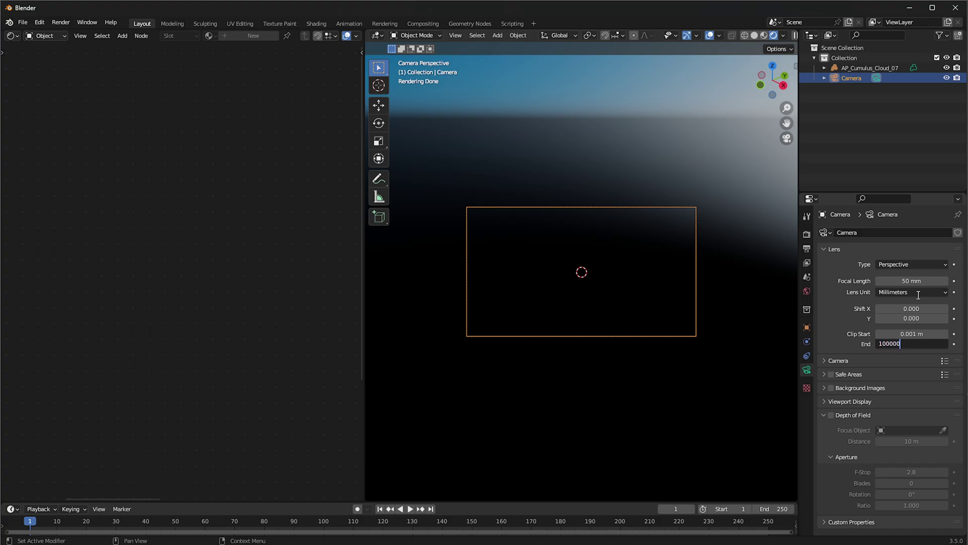
pyautogui.press('Return')
# - Walk the camera farther back, up and sideways until the whole cloud fits inside the camera frame
pyautogui.press('q')
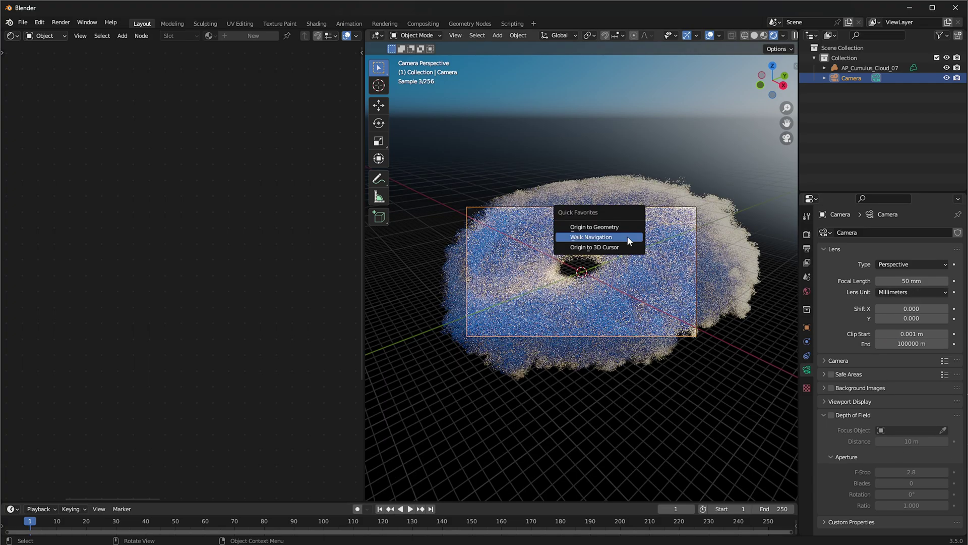
pyautogui.click(628, 236)
pyautogui.press('s')
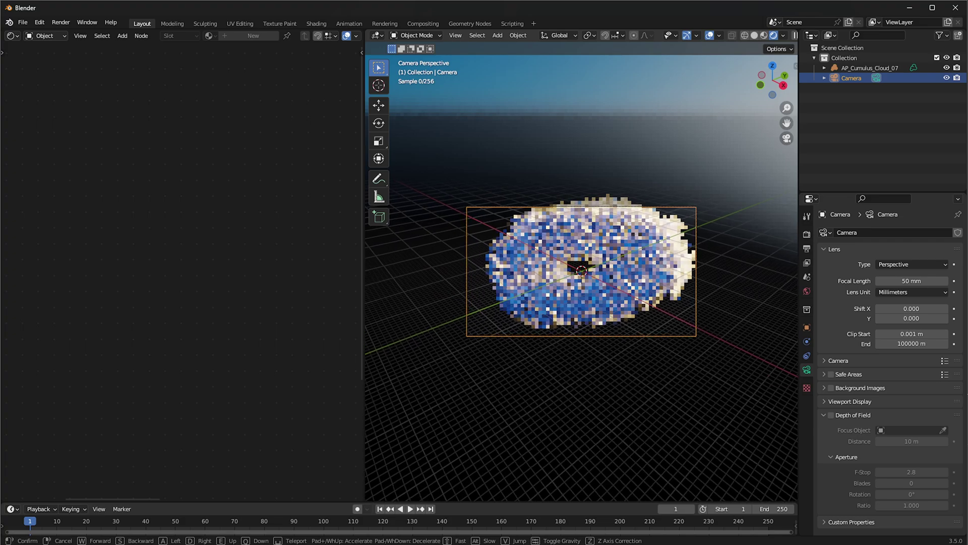
pyautogui.press('e')
pyautogui.press('d')
pyautogui.click(615, 297)
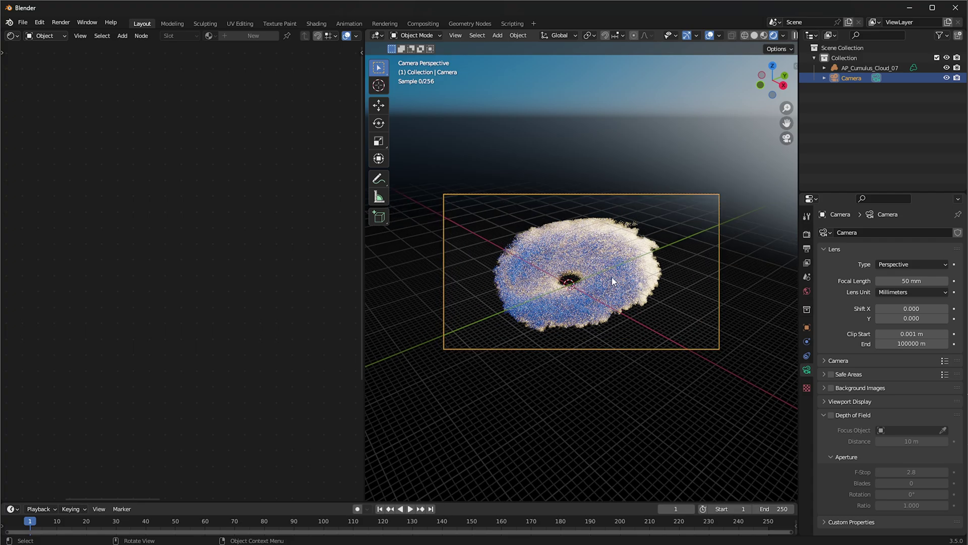
# - Move the camera slightly closer so the cloud fills more of the frame, and render the image
pyautogui.scroll(1, 613, 277)
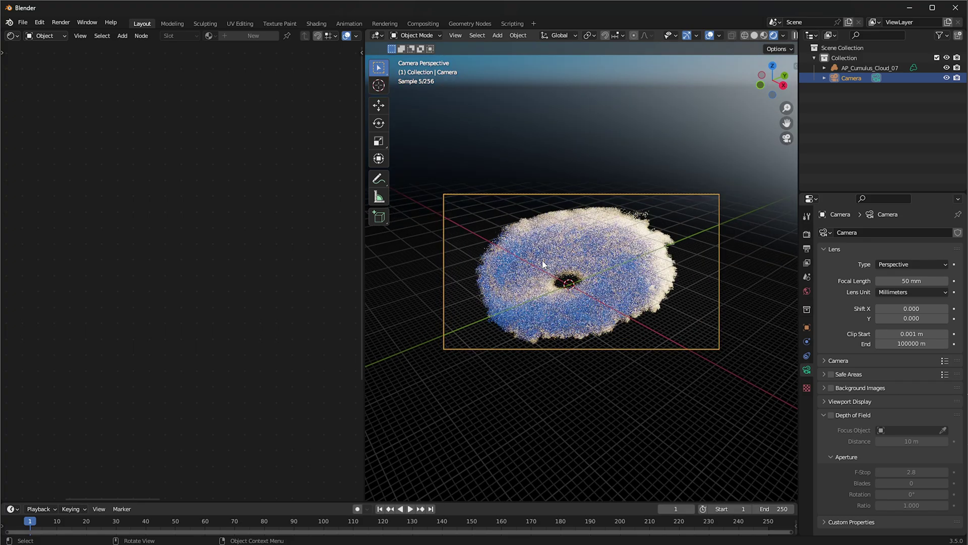
pyautogui.press('F12')
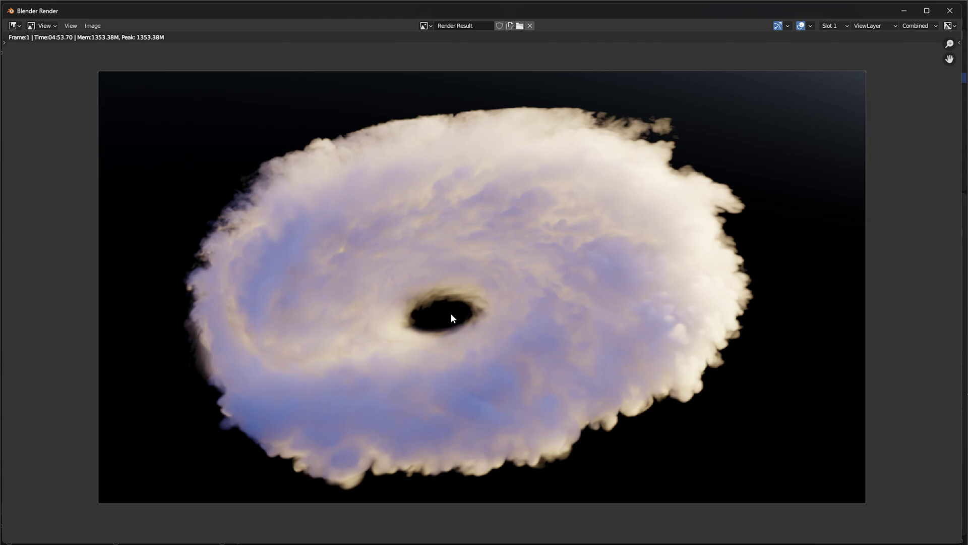
# - Examine the finished render up close, covering the cloud's surface detail, its central hole and its outer edges
pyautogui.scroll(6, 454, 298)
pyautogui.moveTo(555, 220); pyautogui.dragTo(583, 332, button='middle')
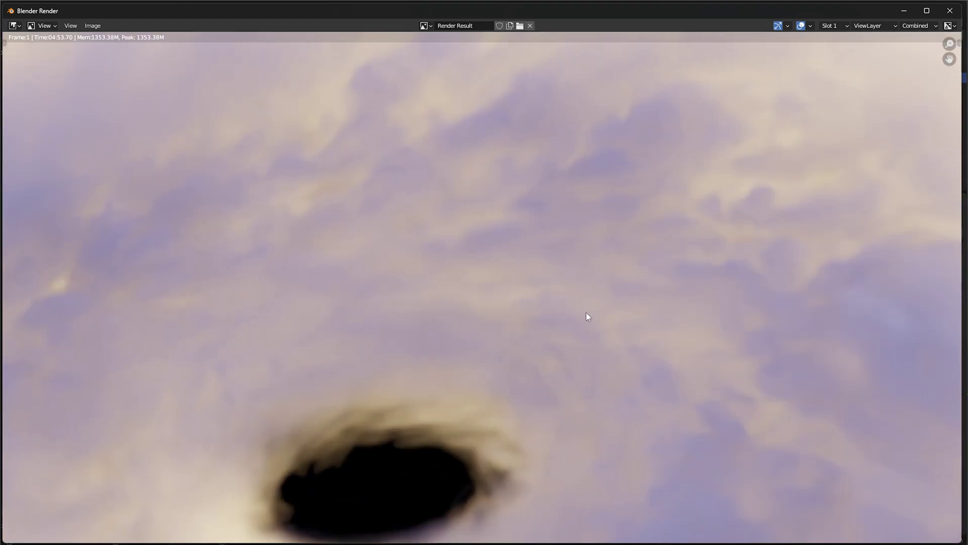
pyautogui.scroll(-2, 588, 309)
pyautogui.moveTo(614, 258); pyautogui.dragTo(620, 291, button='middle')
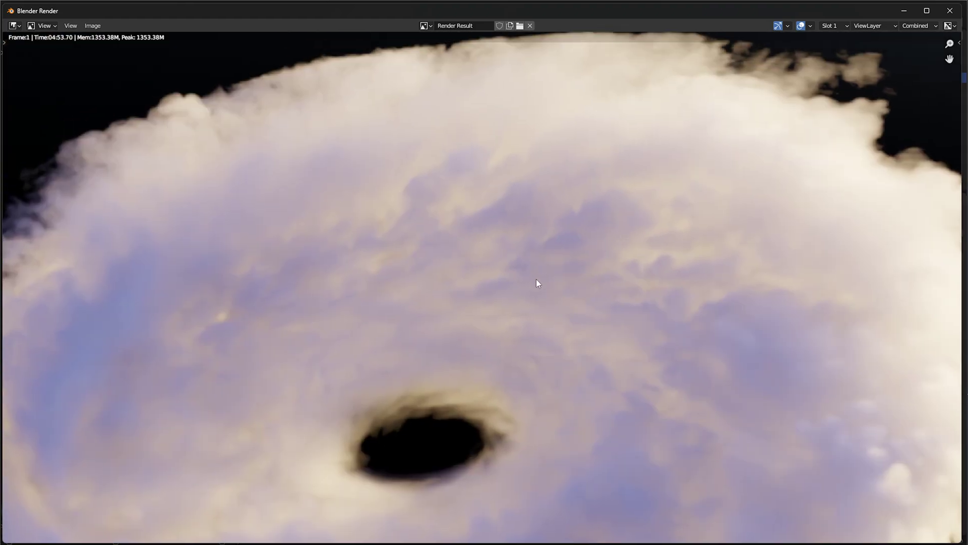
pyautogui.moveTo(318, 305); pyautogui.dragTo(420, 292, button='middle')
pyautogui.scroll(1, 572, 304)
pyautogui.moveTo(572, 304); pyautogui.dragTo(554, 249, button='middle')
pyautogui.scroll(-3, 555, 248)
pyautogui.moveTo(793, 321); pyautogui.dragTo(801, 286, button='middle')
pyautogui.moveTo(676, 372); pyautogui.dragTo(722, 394, button='middle')
pyautogui.scroll(1, 722, 394)
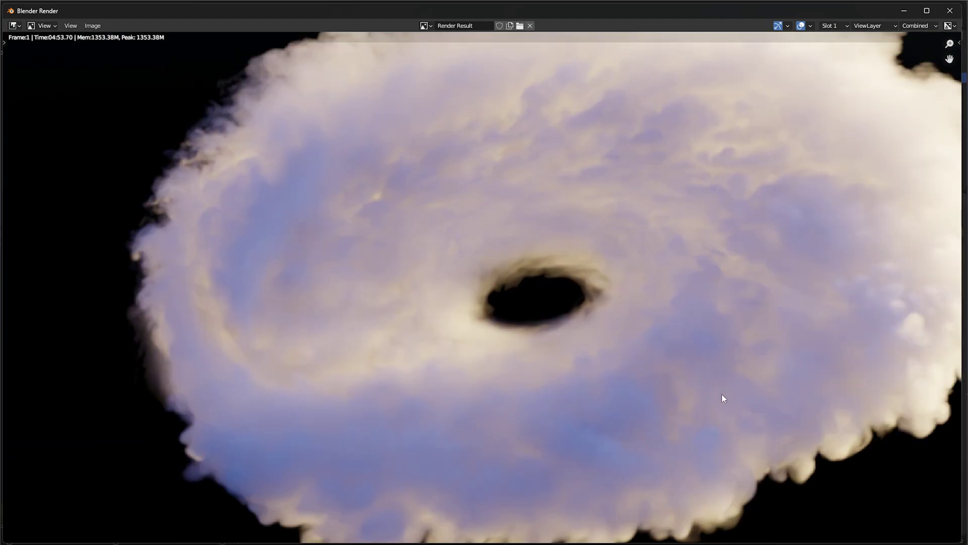
pyautogui.moveTo(683, 360); pyautogui.dragTo(675, 360, button='middle')
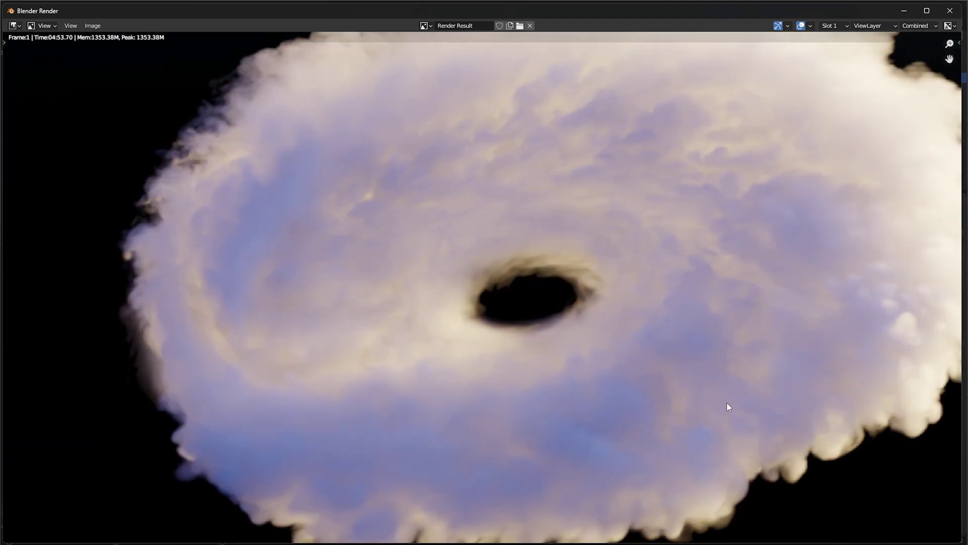
pyautogui.moveTo(792, 386); pyautogui.dragTo(741, 395, button='middle')
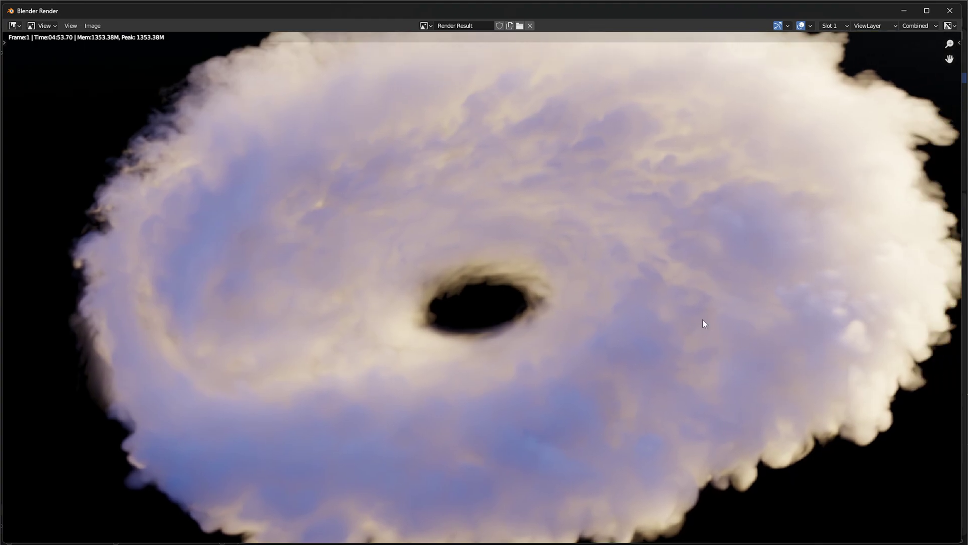
pyautogui.hscroll(1, 703, 313)
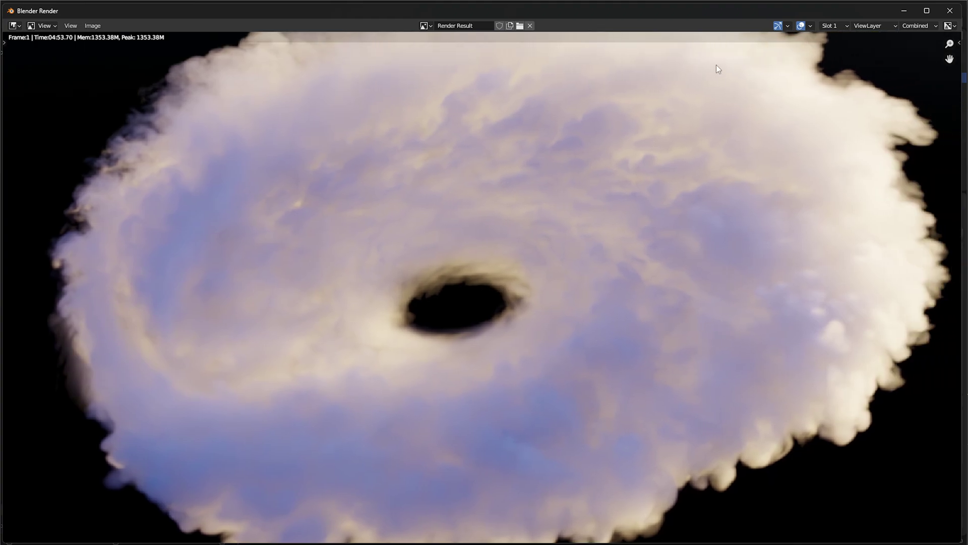
# - Select the cloud volume to review the Mix and Multiply nodes of its material, and switch the viewport to rendered shading
pyautogui.click(914, 10)
pyautogui.click(543, 248)
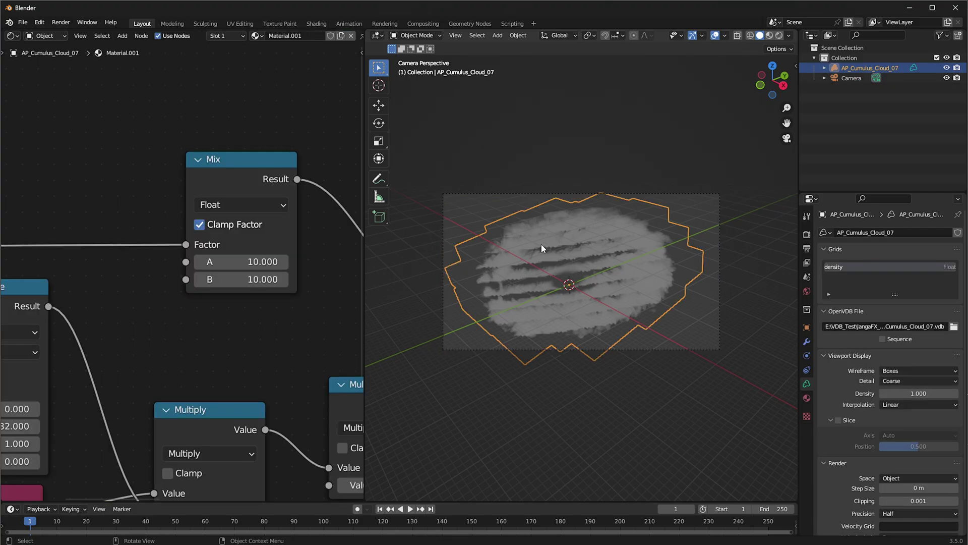
pyautogui.moveTo(312, 360); pyautogui.dragTo(203, 353, button='middle')
pyautogui.scroll(-3, 212, 323)
pyautogui.moveTo(240, 313); pyautogui.dragTo(210, 316, button='middle')
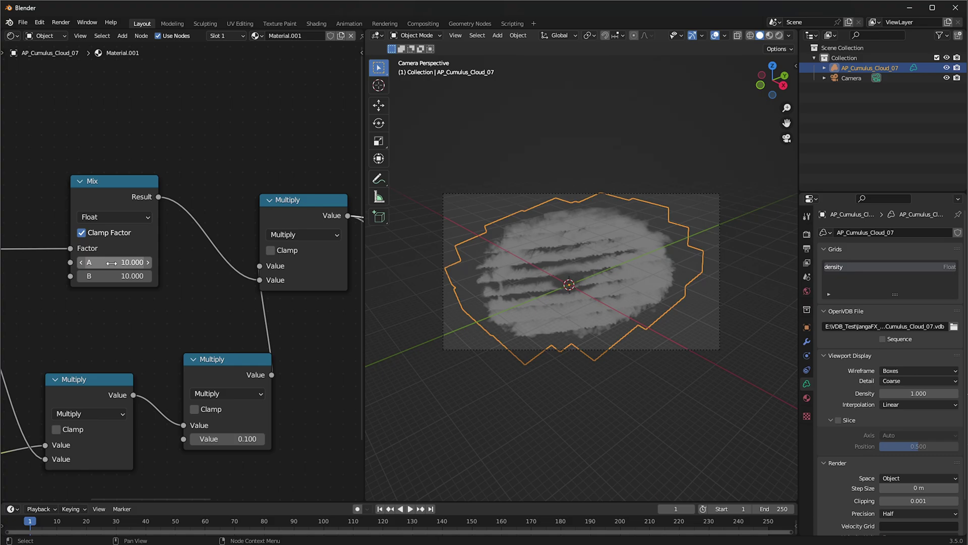
pyautogui.moveTo(205, 340); pyautogui.dragTo(186, 296, button='middle')
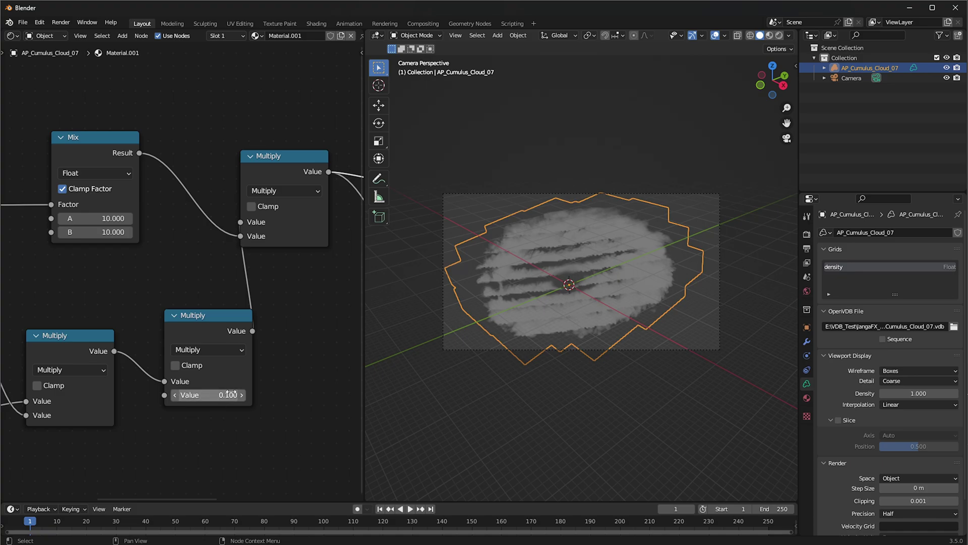
pyautogui.click(780, 35)
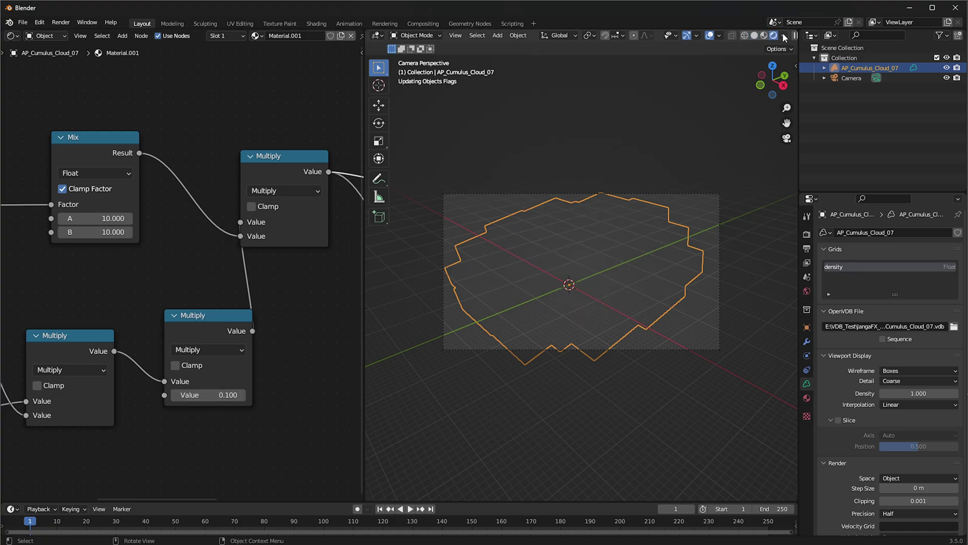
# - Bring the render result back up, inspect the cloud's shading from edge to edge, and minimize the render window
pyautogui.hotkey('alt', 'Tab')
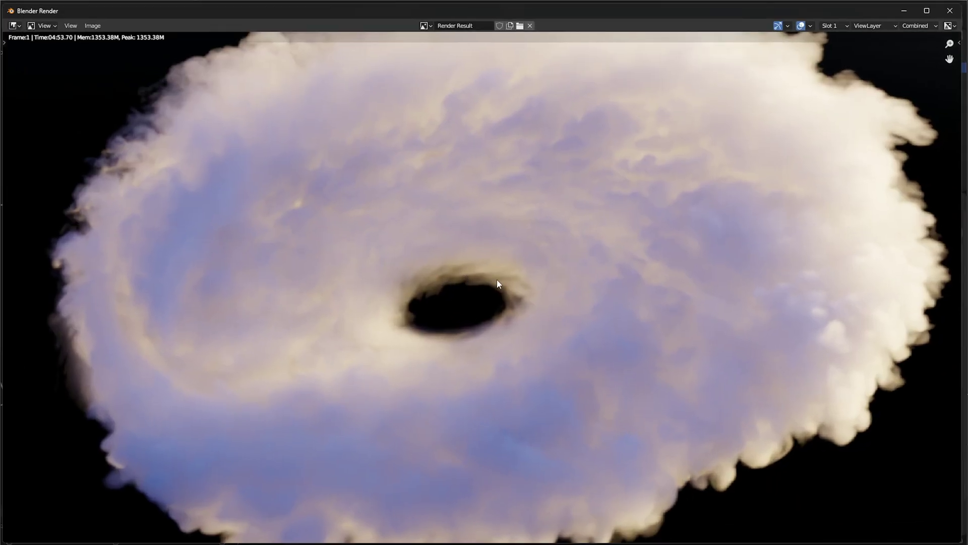
pyautogui.scroll(-2, 521, 249)
pyautogui.scroll(5, 421, 234)
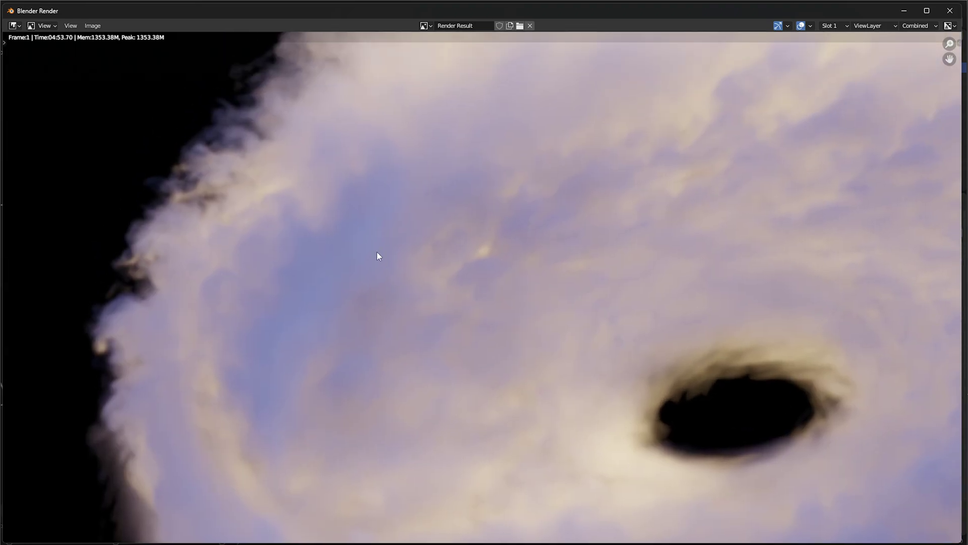
pyautogui.scroll(-1, 227, 284)
pyautogui.scroll(-2, 354, 237)
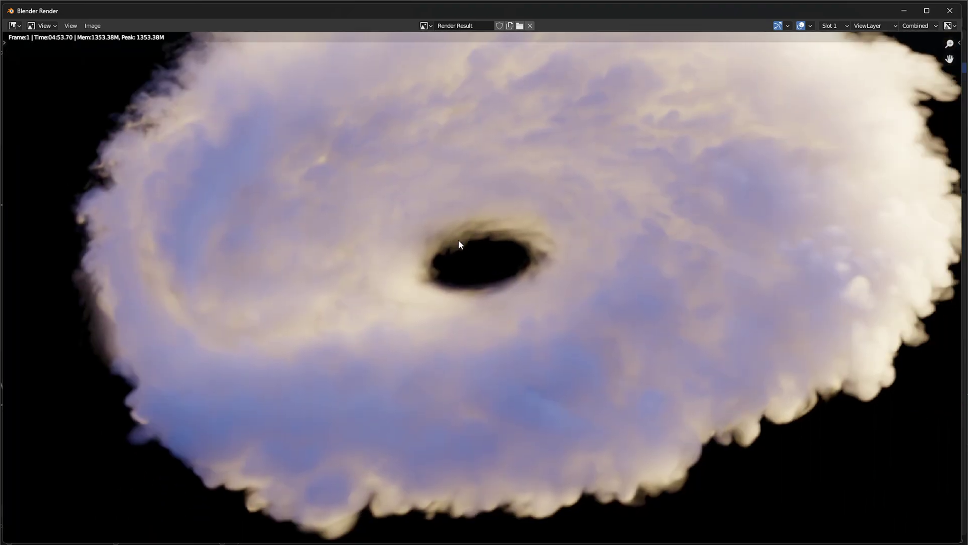
pyautogui.moveTo(731, 356); pyautogui.dragTo(628, 441, button='middle')
pyautogui.moveTo(770, 247); pyautogui.dragTo(749, 351, button='middle')
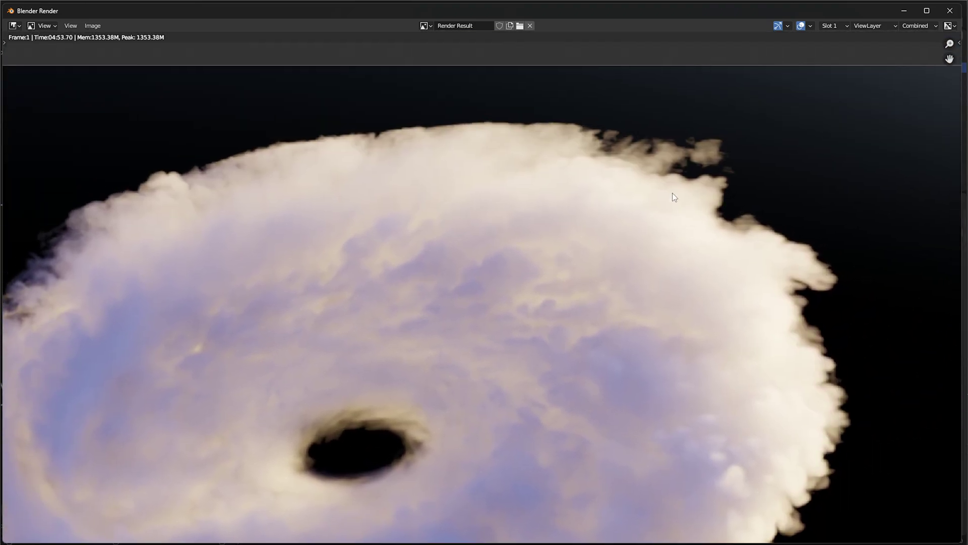
pyautogui.moveTo(458, 202); pyautogui.dragTo(596, 147, button='middle')
pyautogui.scroll(-1, 623, 149)
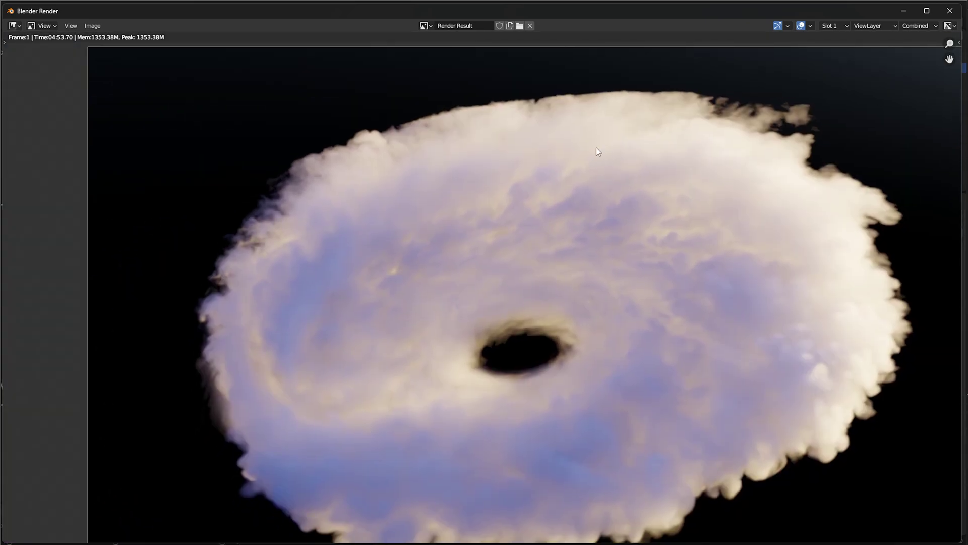
pyautogui.moveTo(587, 237); pyautogui.dragTo(554, 190, button='middle')
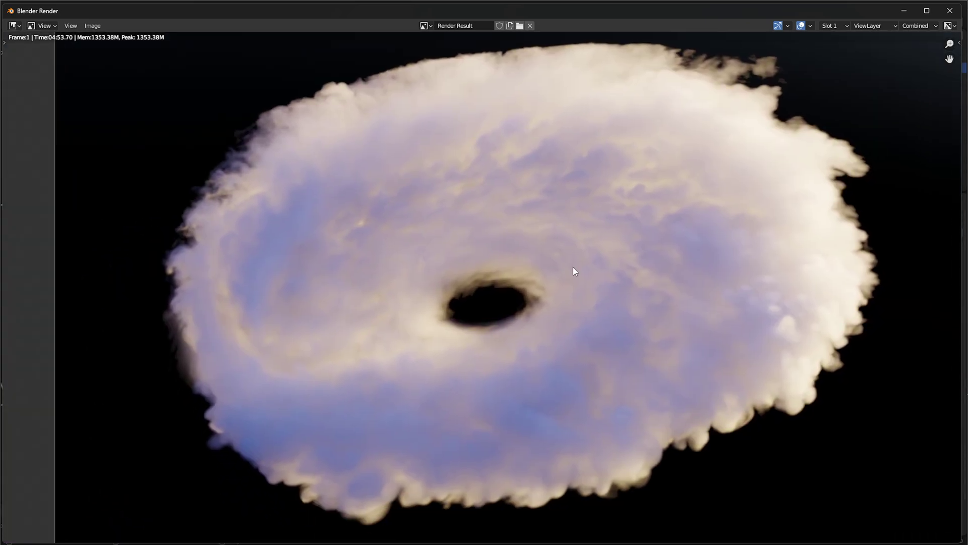
pyautogui.click(905, 11)
pyautogui.scroll(-2, 166, 293)
pyautogui.scroll(-2, 237, 252)
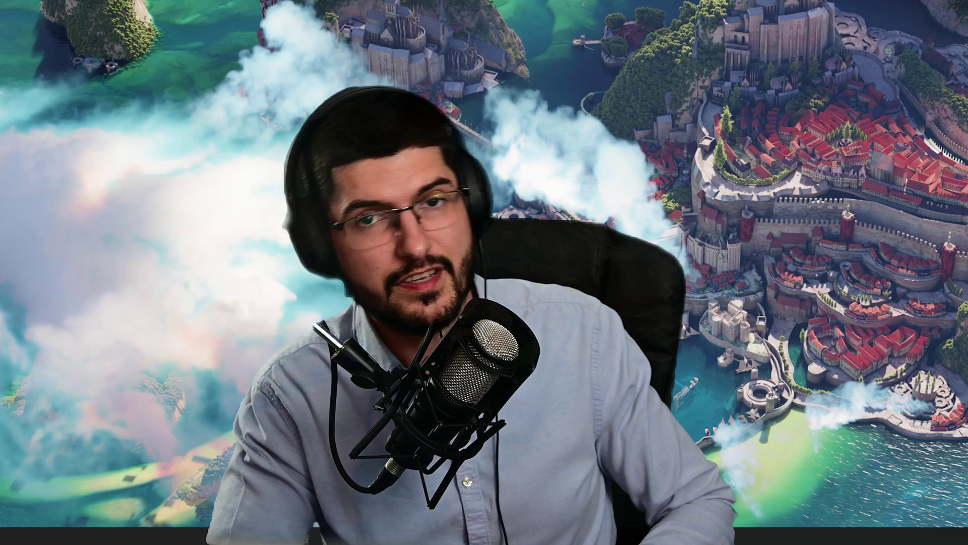